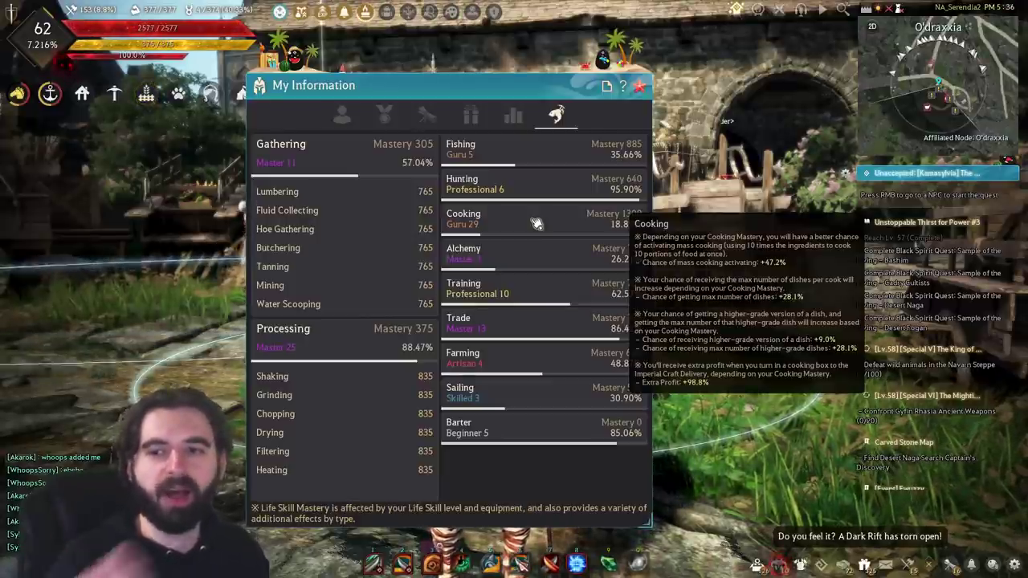
Step: Close the character information, switch to the browser and look over the "Fast No Grind Leveling Guide | 60-61" video page
key(Escape)
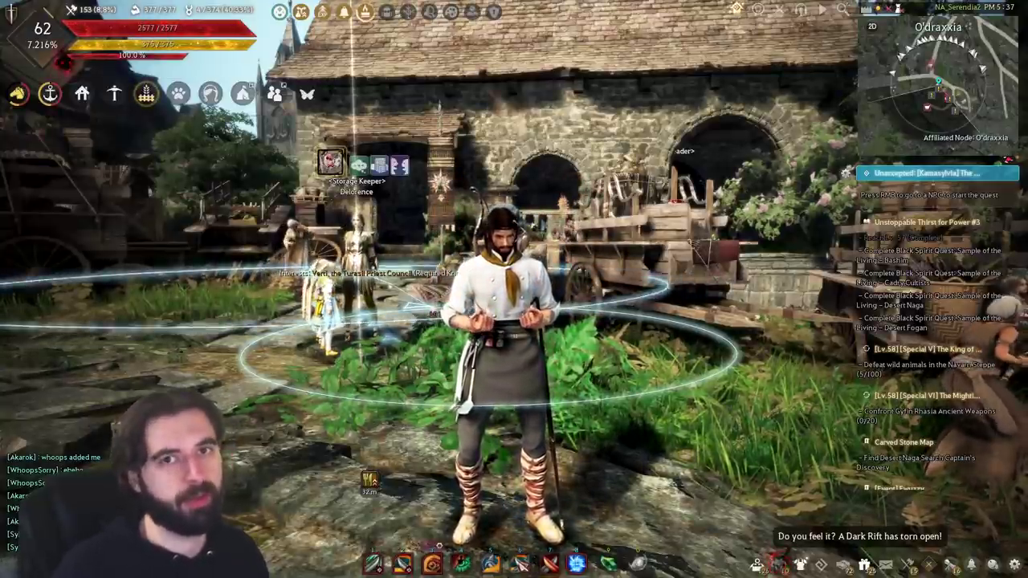
key(alt+Tab)
click(265, 305)
scroll(268, 285, down, 2)
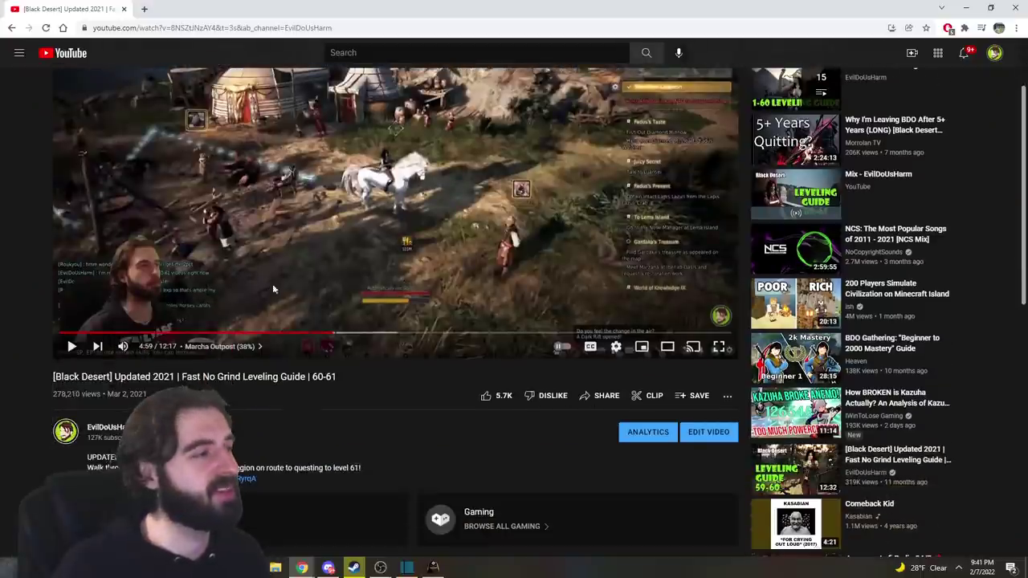
scroll(281, 370, up, 2)
scroll(275, 358, down, 2)
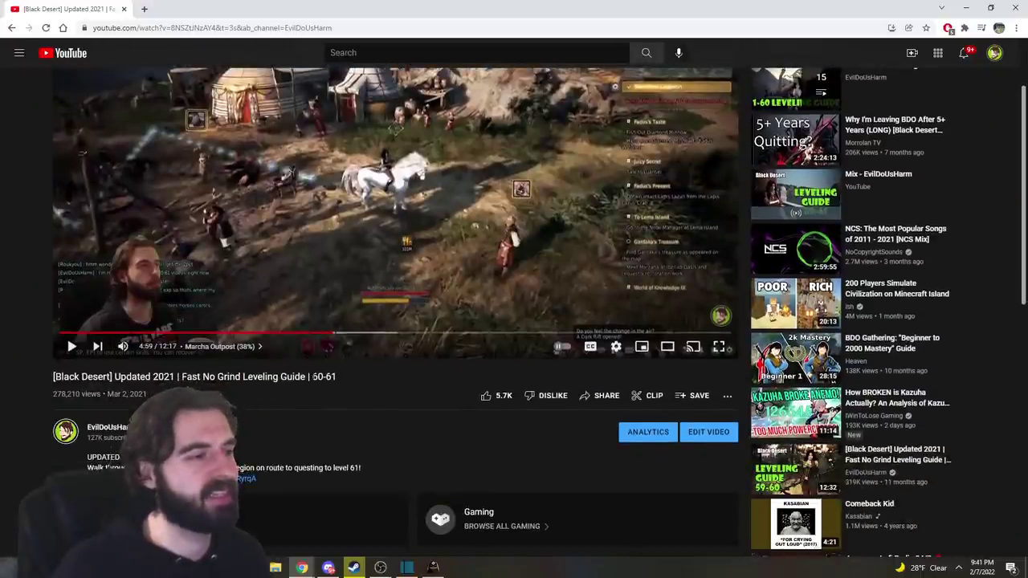
click(372, 379)
scroll(371, 386, up, 2)
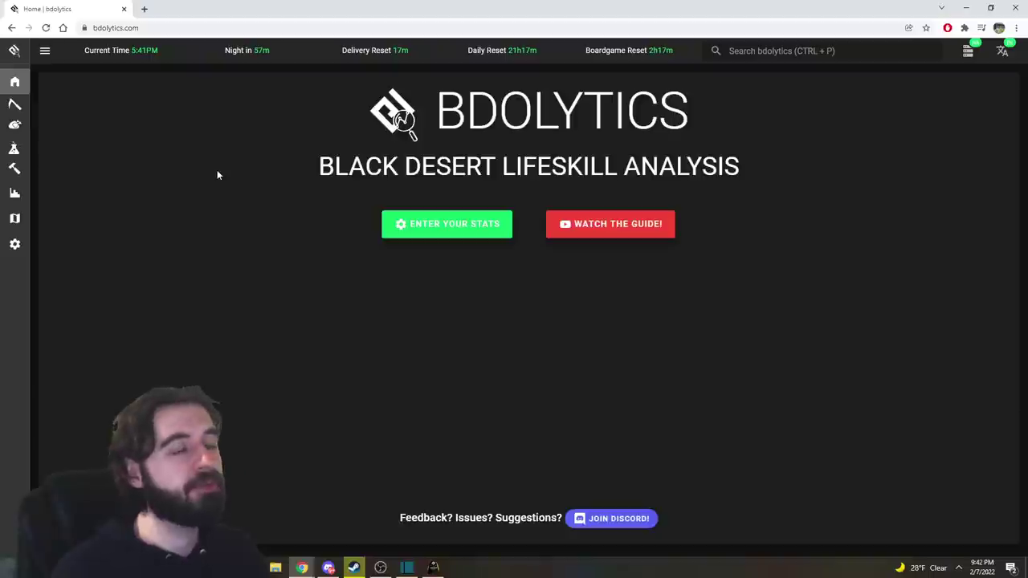
Step: Open the BDOlytics settings and review the general, gathering and cooking values, including Speed Cooking Mastery and Speed Cooking Time
mouse_move(16, 247)
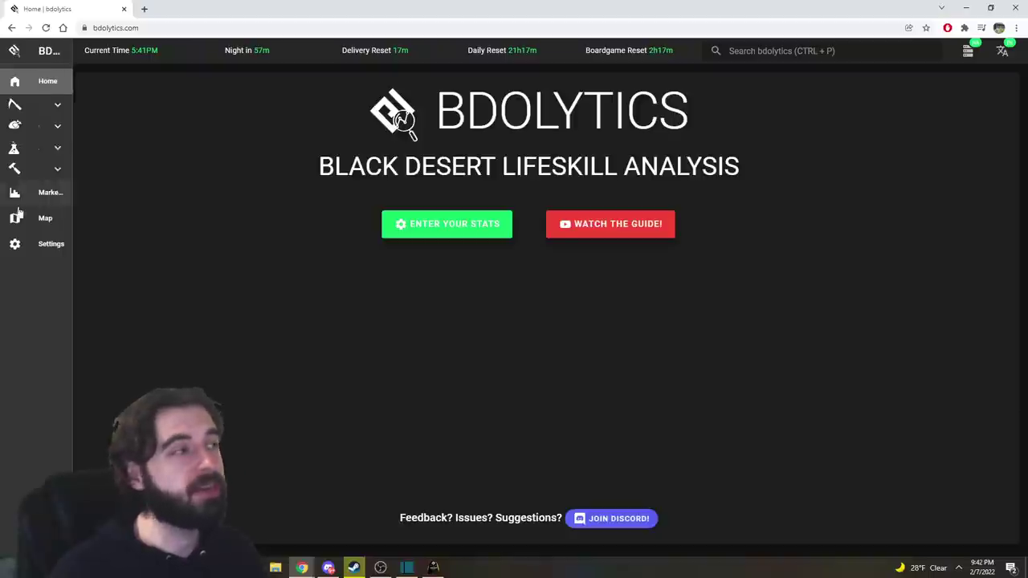
click(28, 247)
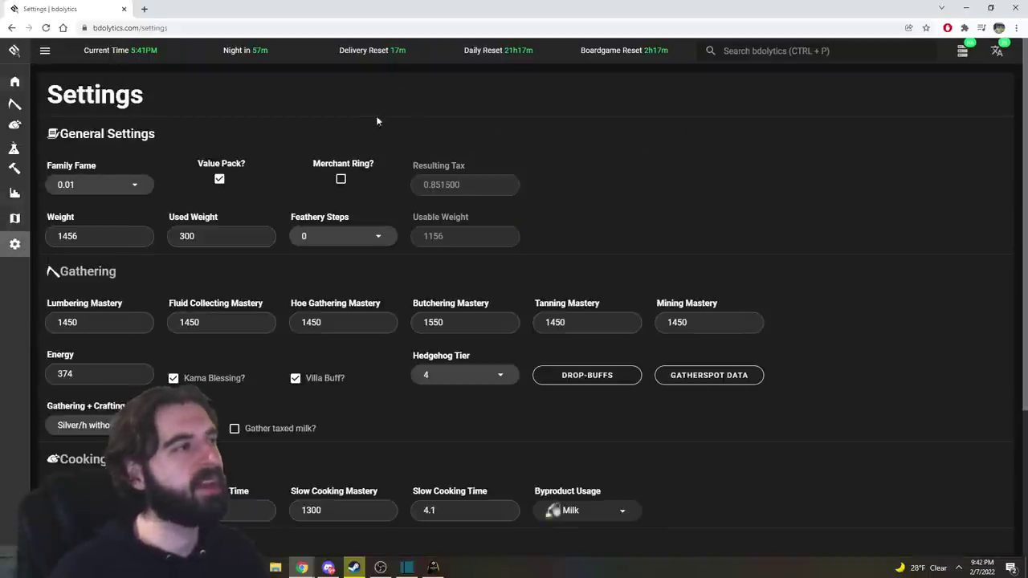
scroll(245, 141, down, 2)
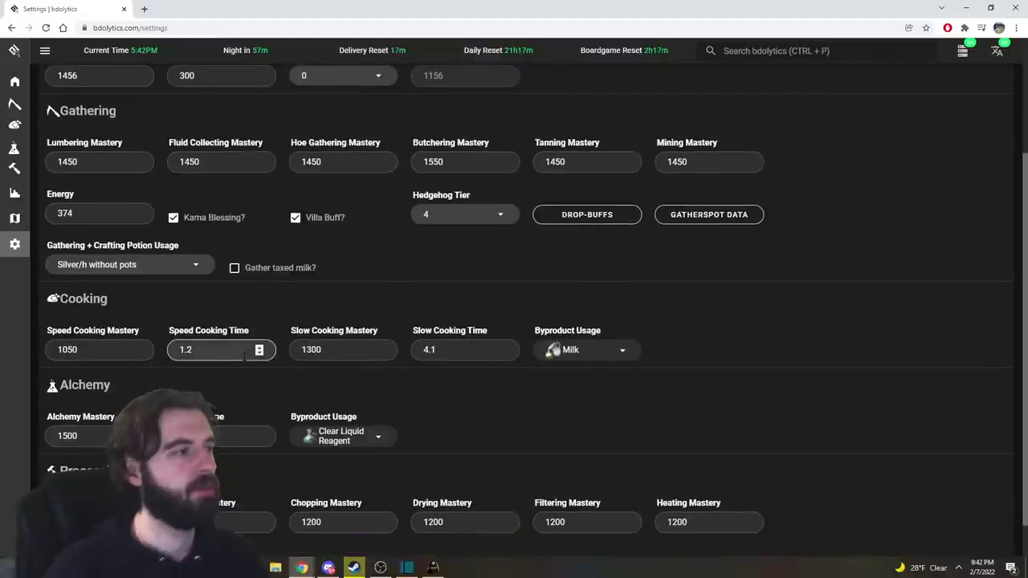
scroll(184, 345, down, 1)
drag(202, 306, 178, 306)
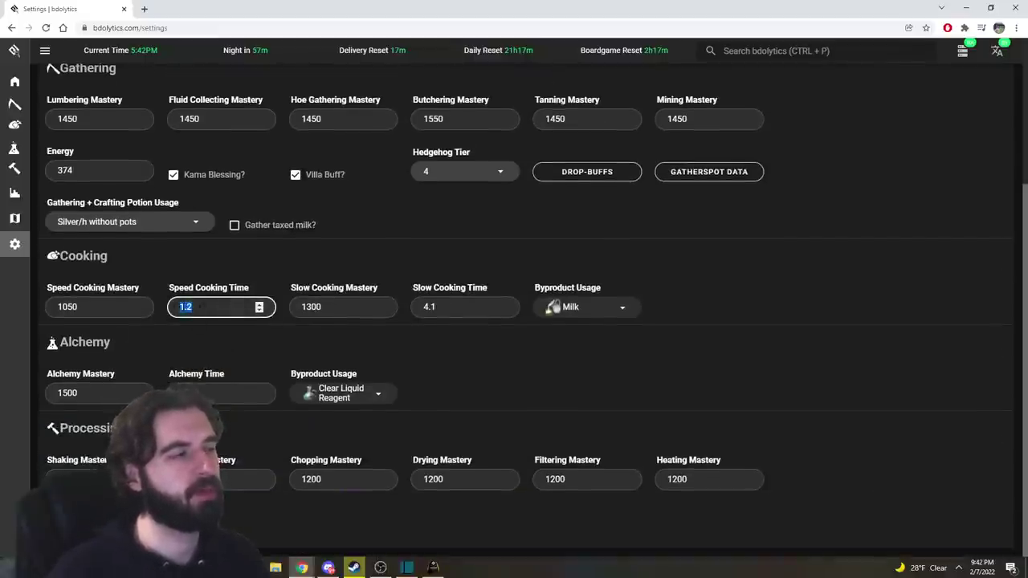
click(137, 310)
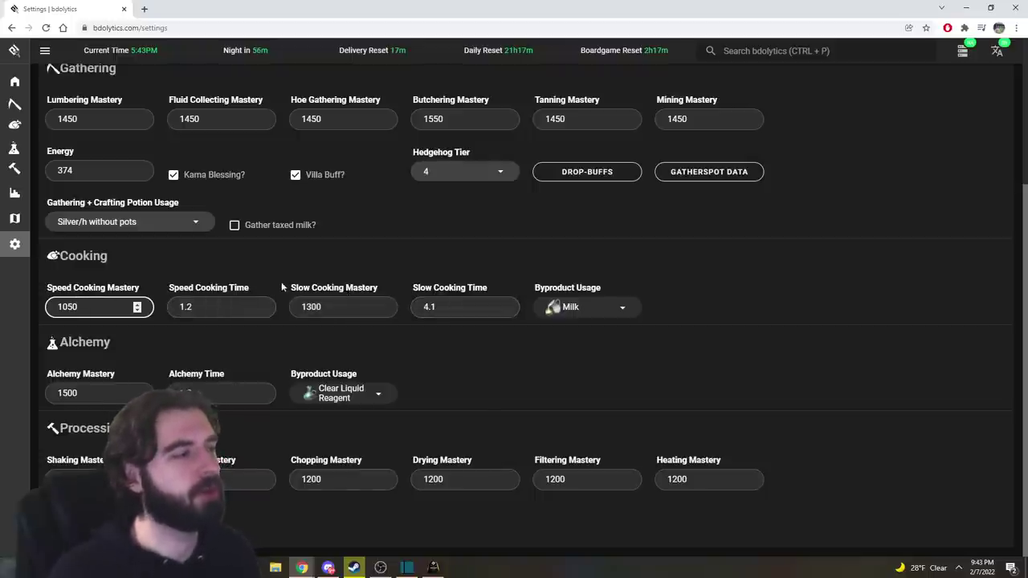
scroll(336, 283, up, 3)
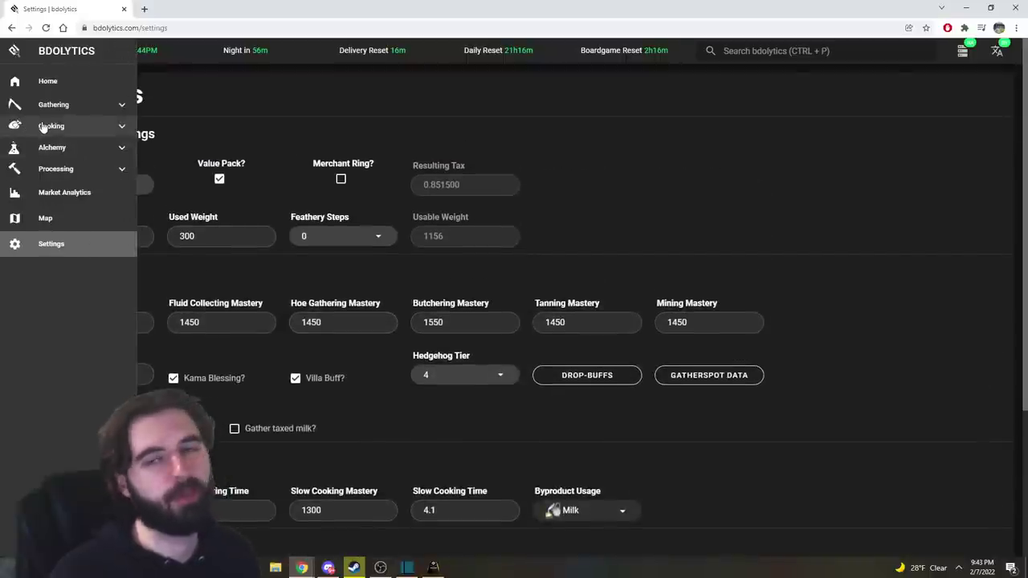
Step: Go to Market Cooking, search the recipes for "vinegar" and open the Vinegar calculator
click(42, 128)
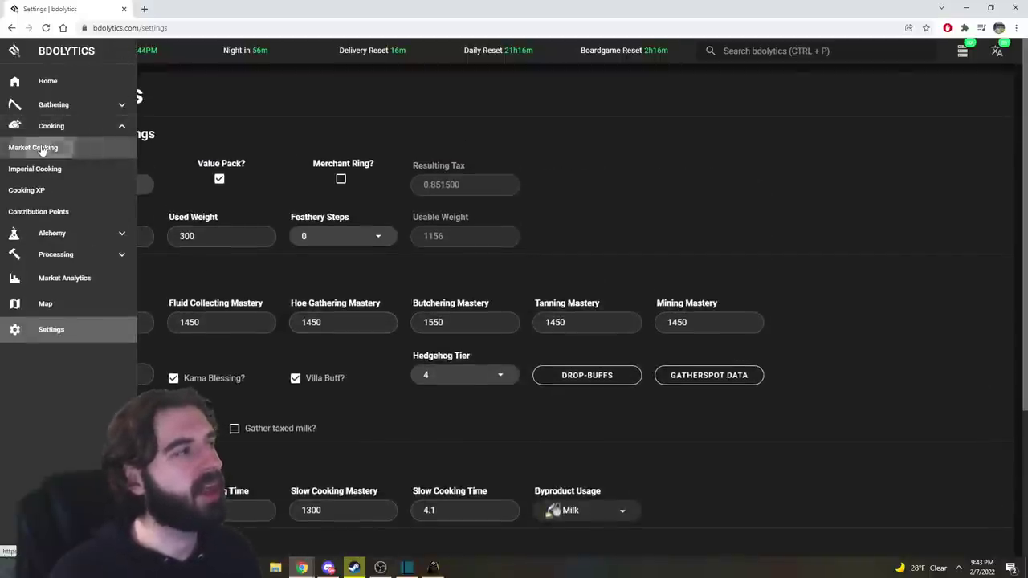
click(33, 148)
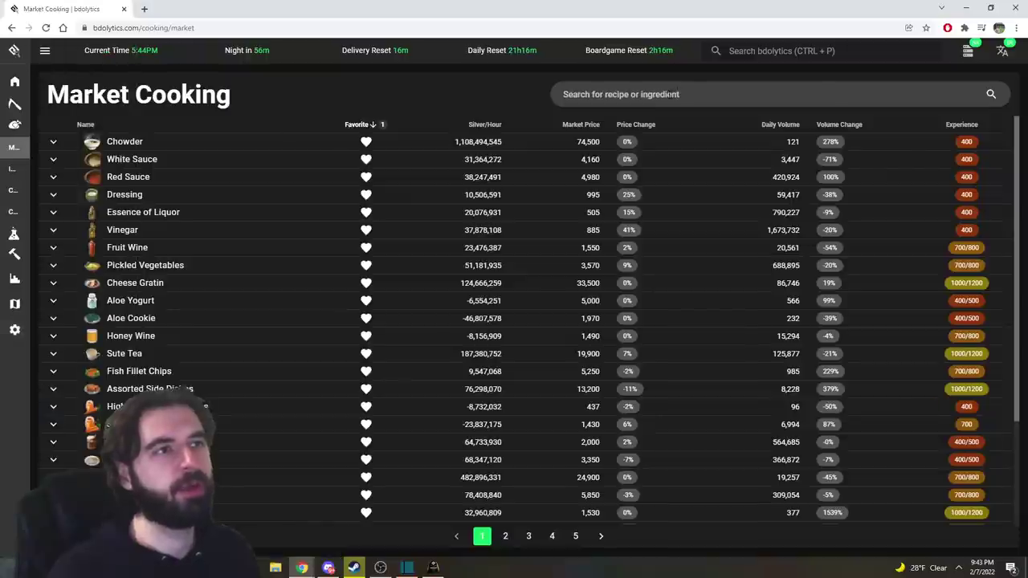
click(669, 94)
text(vinegar)
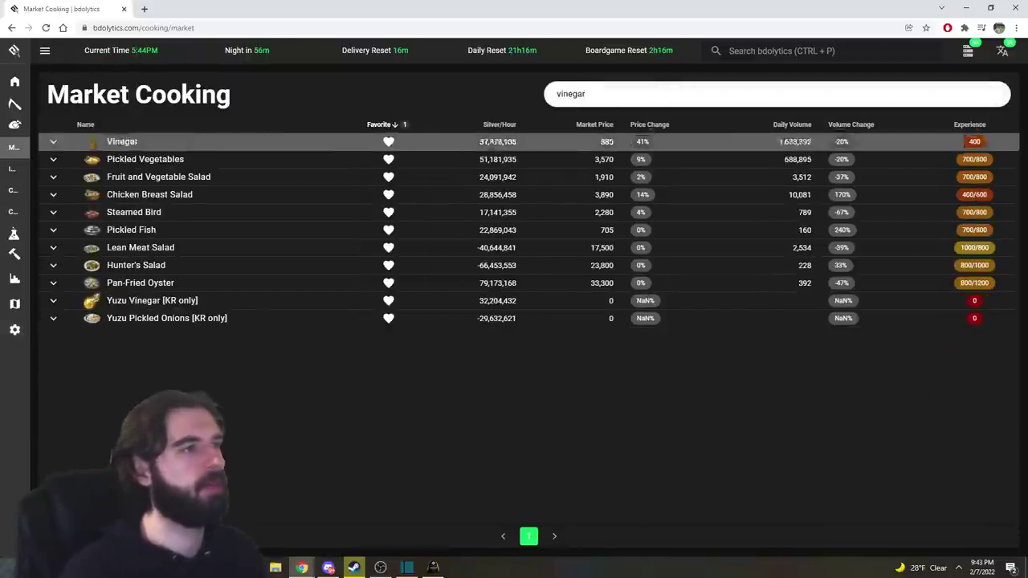
click(410, 143)
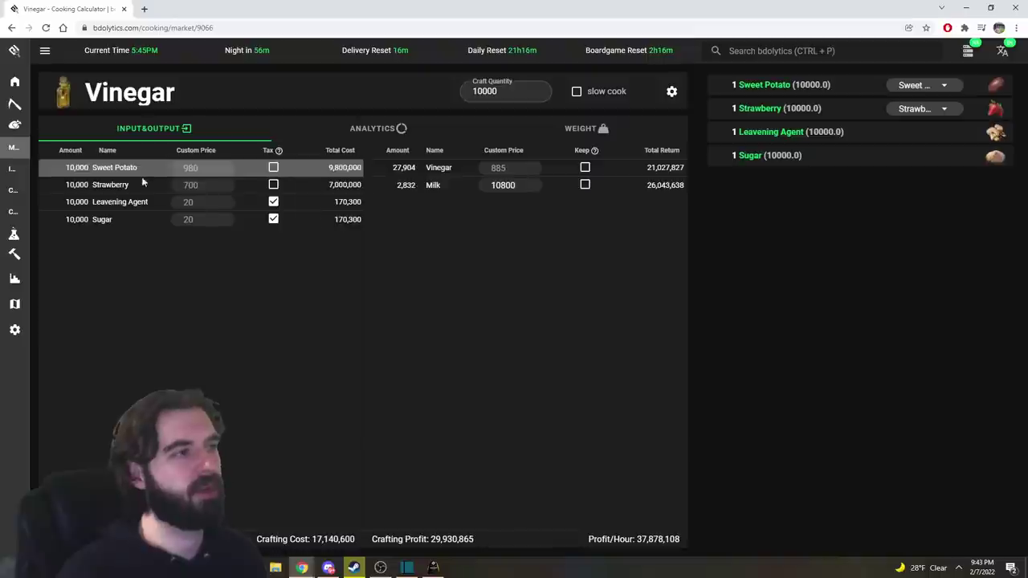
Step: Set the Vinegar craft quantity to 10 and look over the ingredient list
double_click(498, 90)
text(1000)
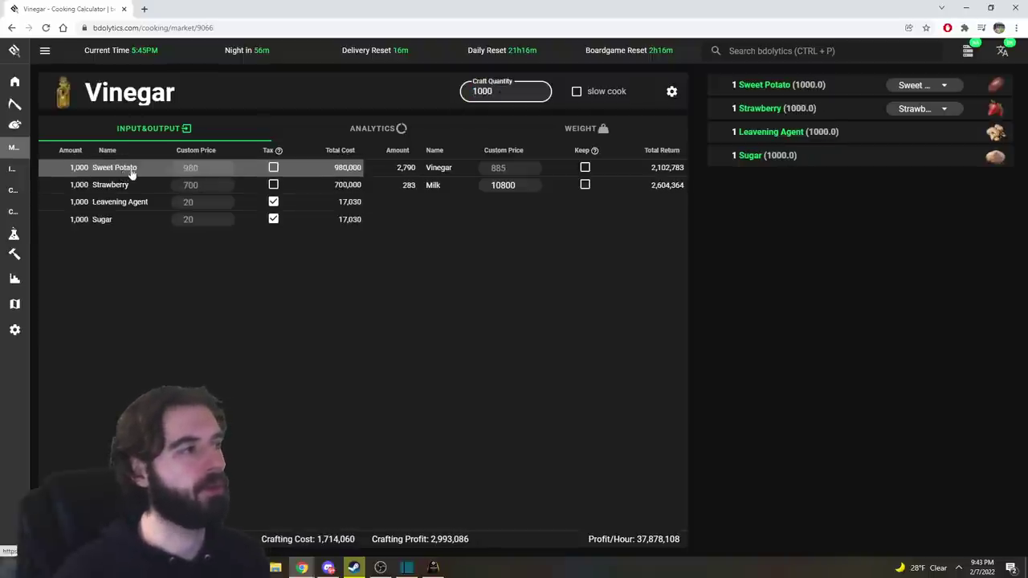
key(BackSpace)
key(BackSpace)
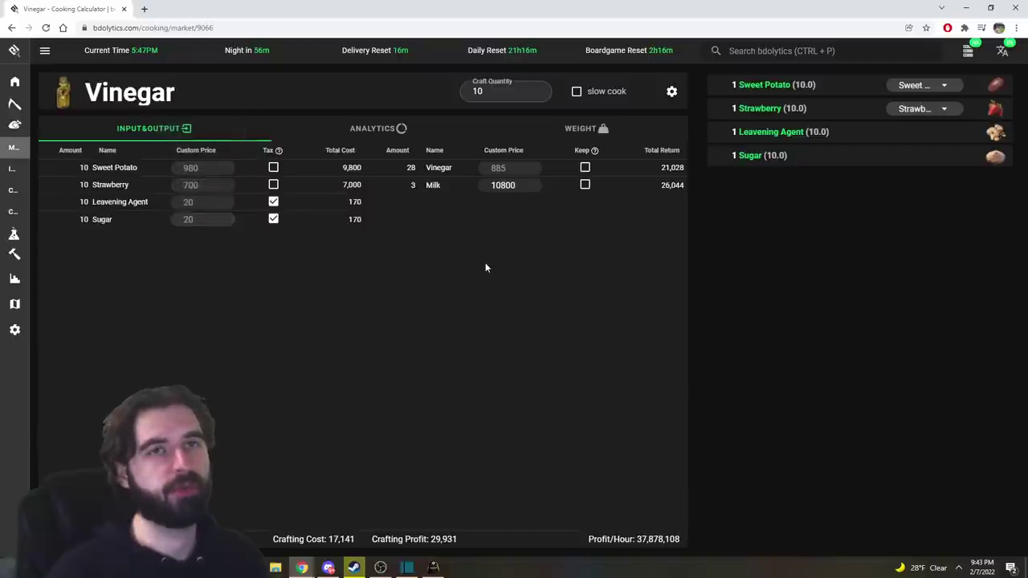
click(968, 50)
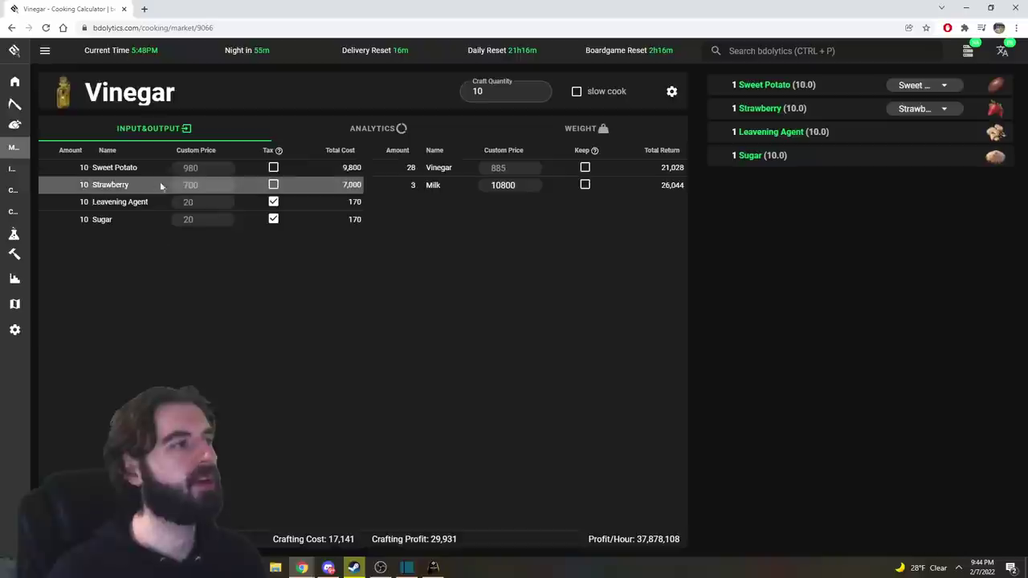
mouse_move(211, 168)
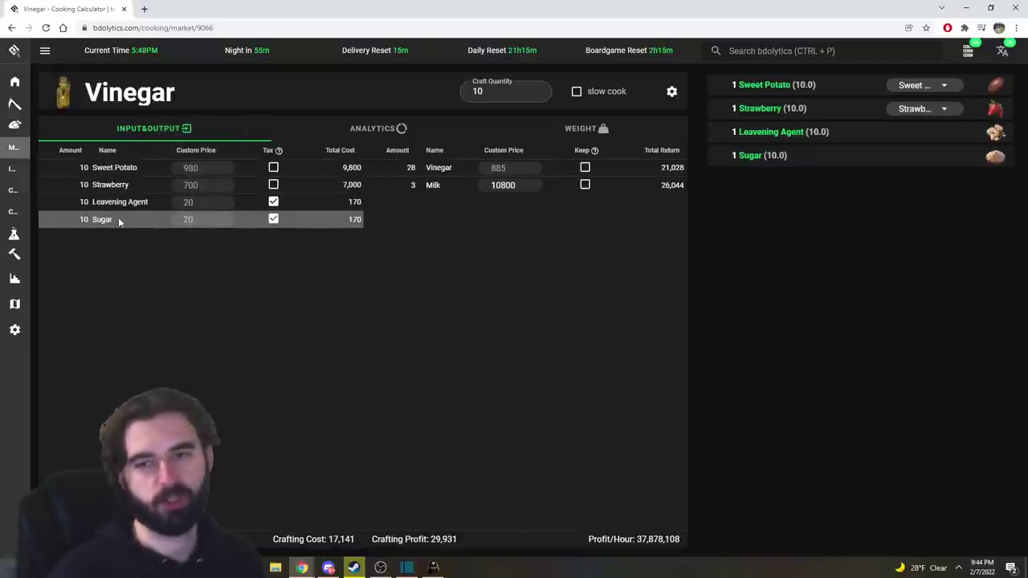
Step: Switch to Black Desert and search the Central Market for "sweet potato"
key(alt+Tab)
click(106, 133)
click(550, 147)
text(sweet potato)
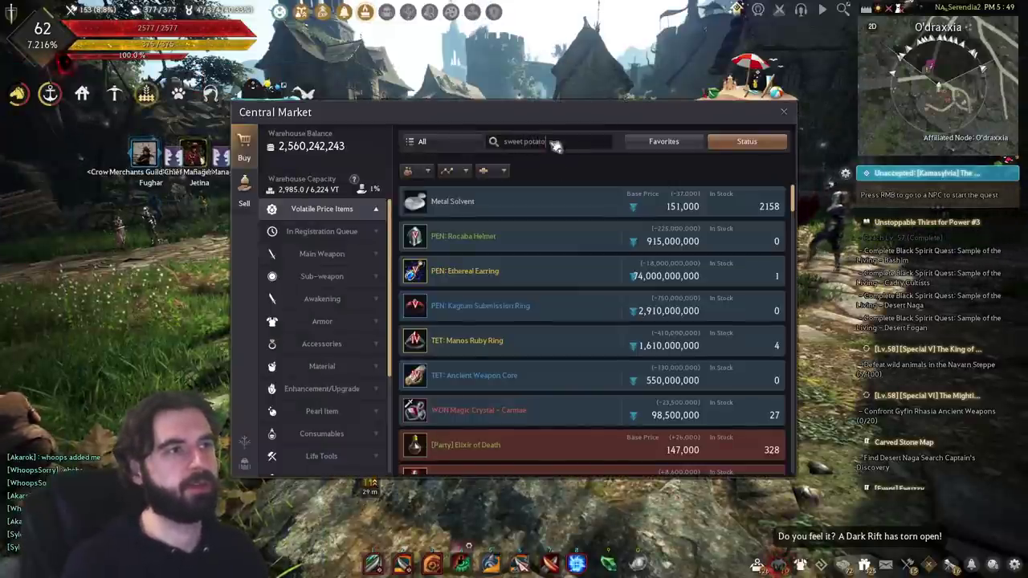
key(Return)
Step: Check the strawberry's vendor price in the calculator, and auto-run to the Fruit Vendor at Delmira Plantation in the game
key(alt+Tab)
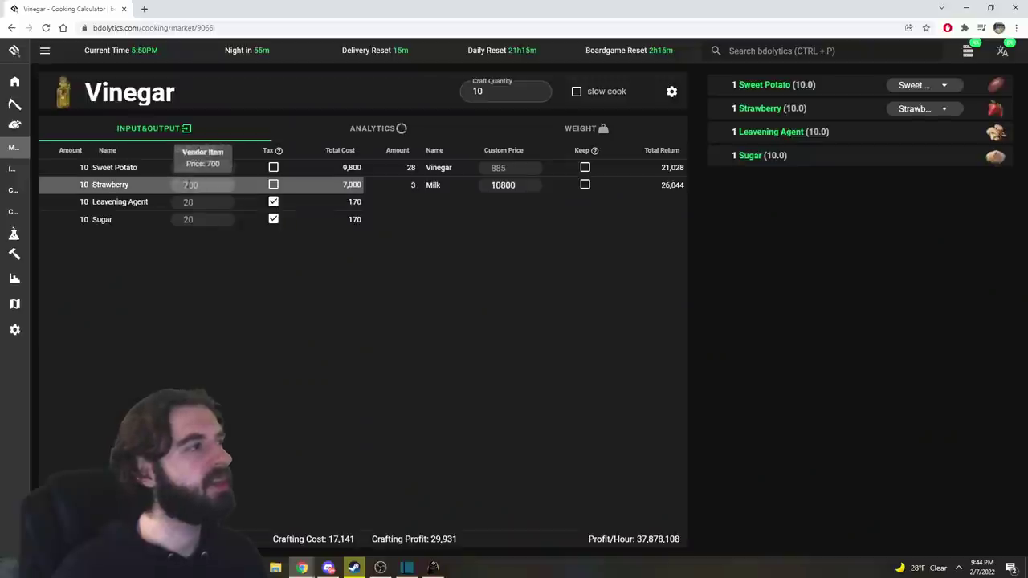
click(426, 568)
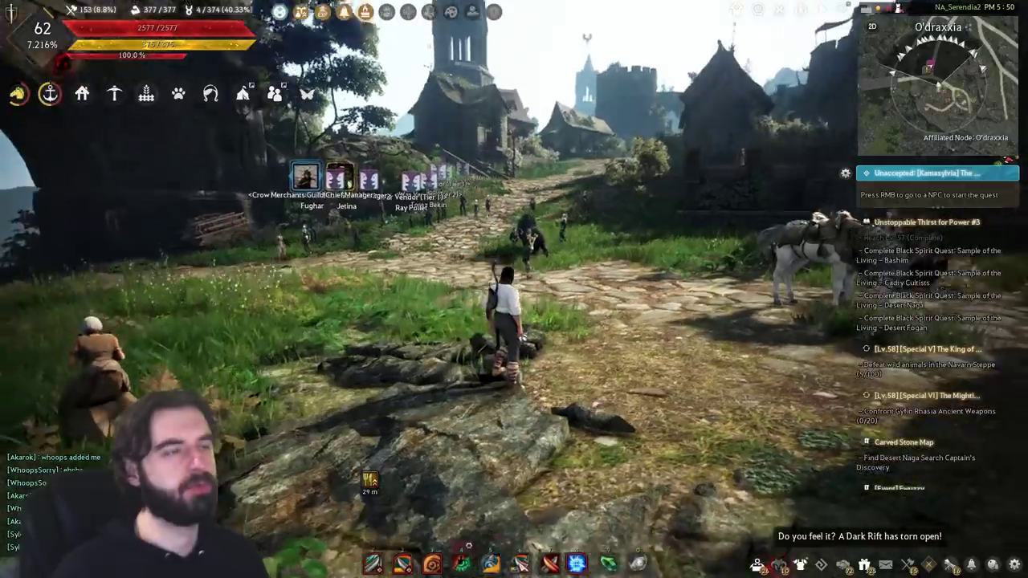
click(842, 11)
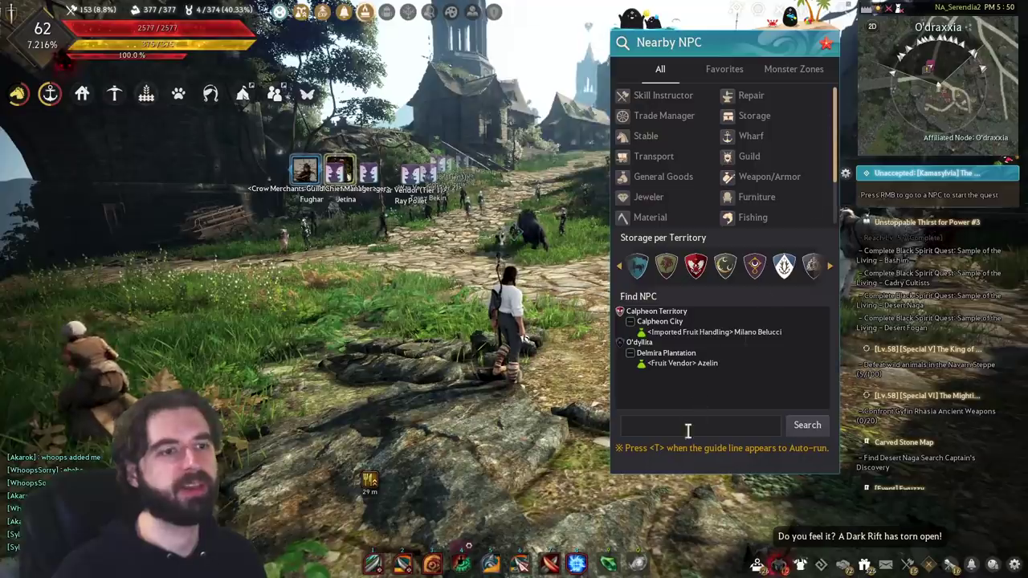
click(681, 364)
key(t)
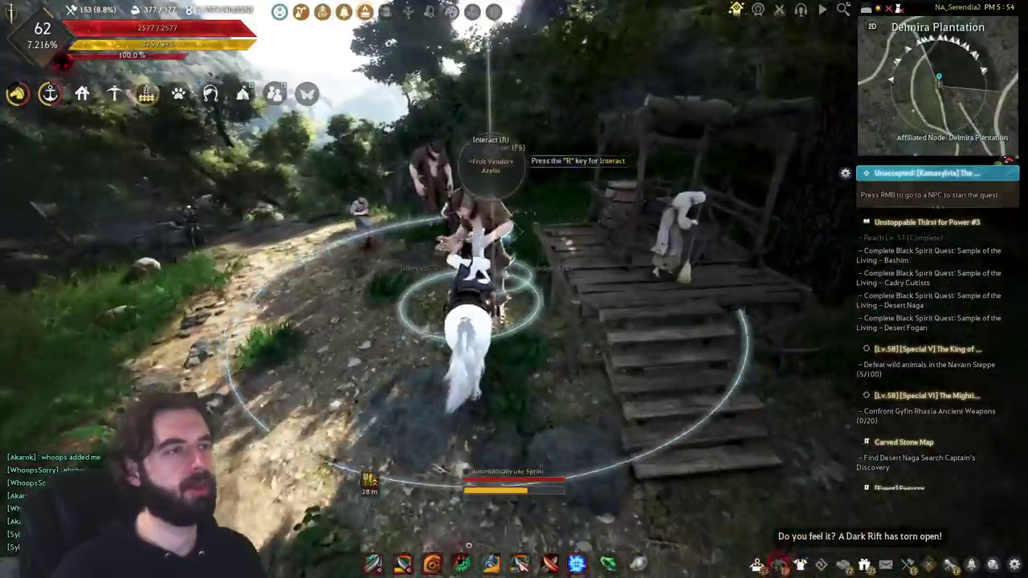
Step: Open the Fruit Vendor's shop, buy 10 strawberries and leave the shop
key(r)
key(1)
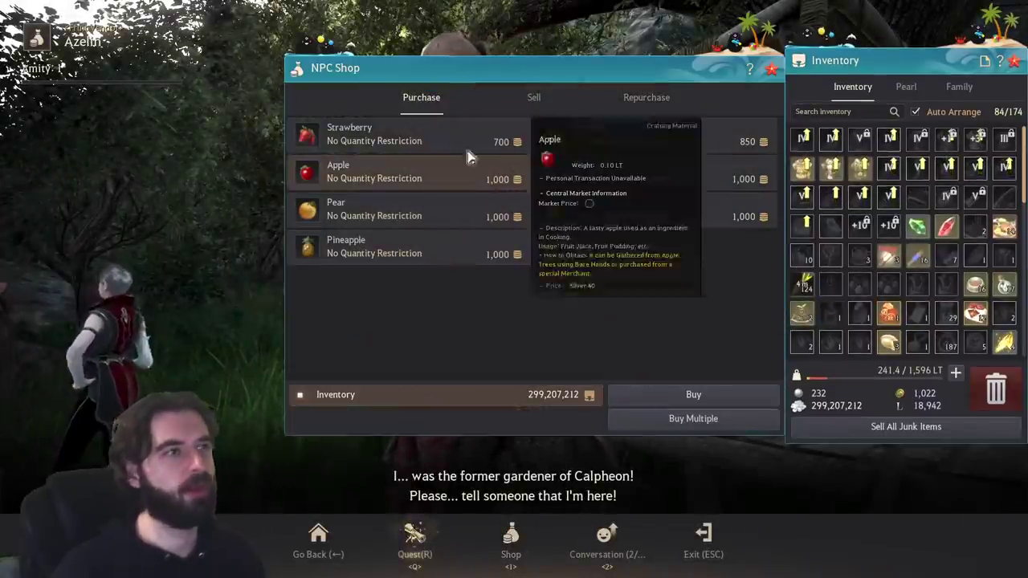
click(688, 418)
key(Escape)
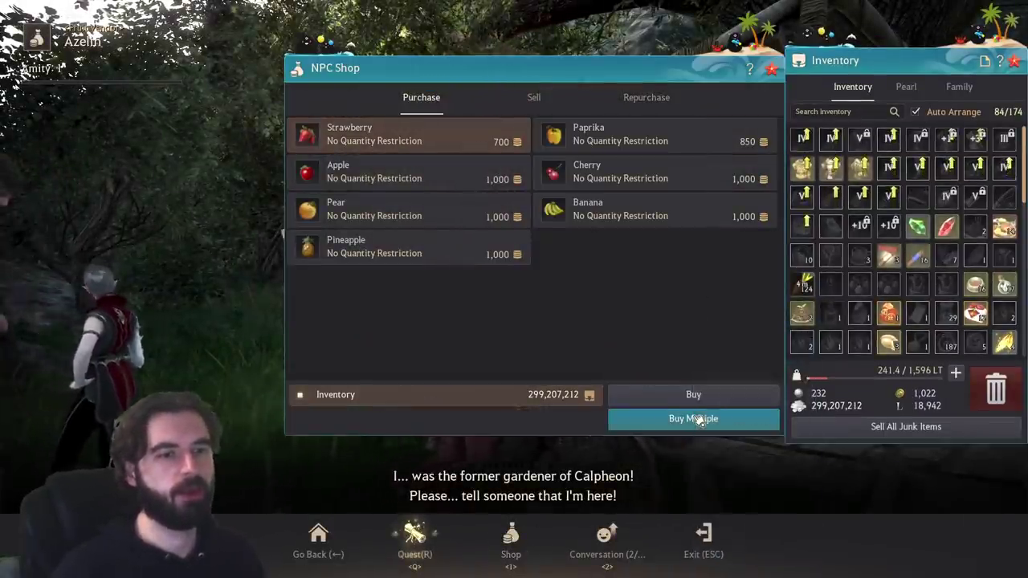
key(Escape)
Step: Recheck the Vinegar recipe in the browser, and travel to the nearest Cooking NPC in the game
key(alt+Tab)
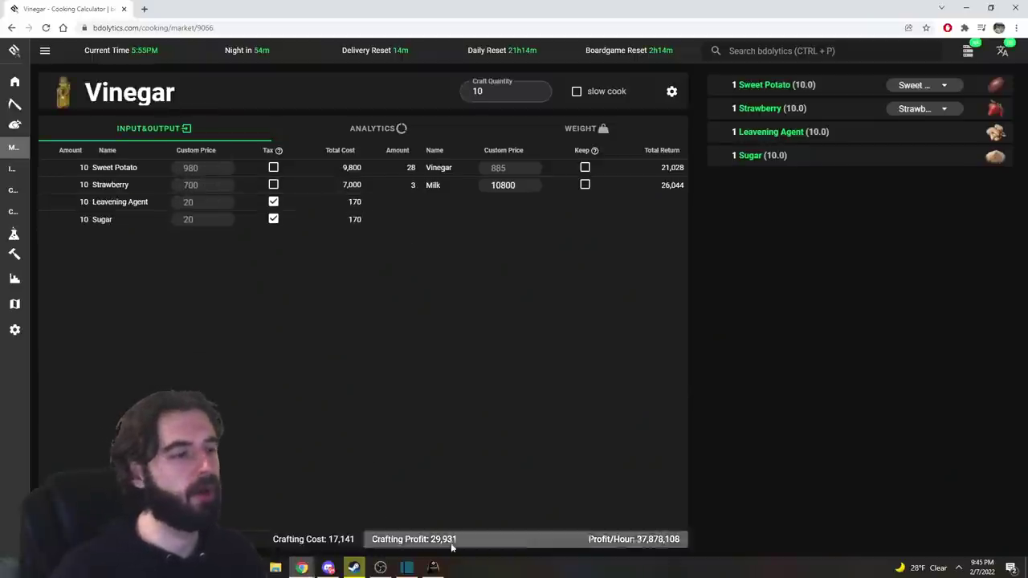
click(433, 567)
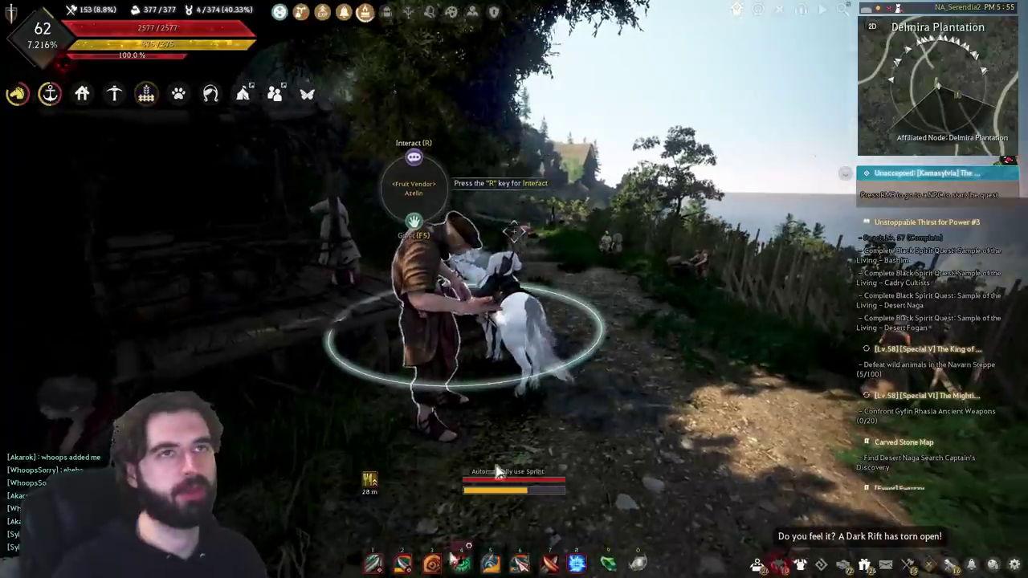
click(841, 9)
scroll(763, 201, down, 3)
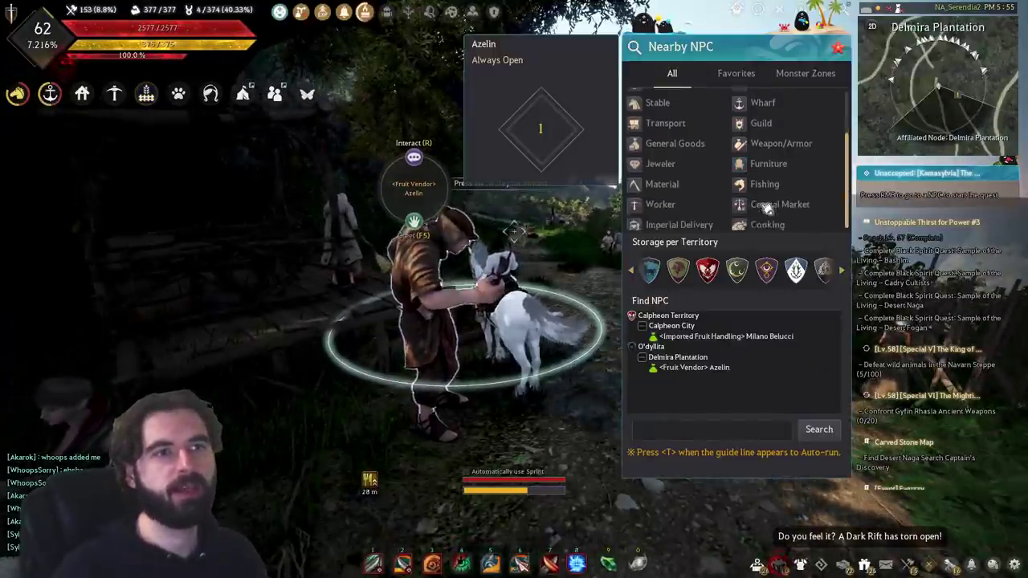
click(764, 217)
key(w)
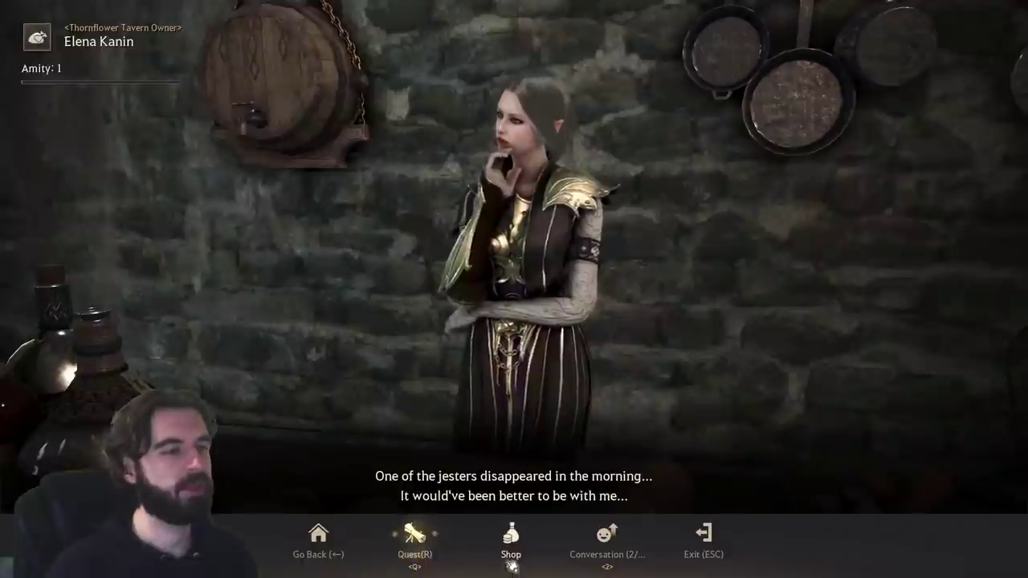
Step: Open the tavern owner's shop and buy 10 Leavening Agent
key(1)
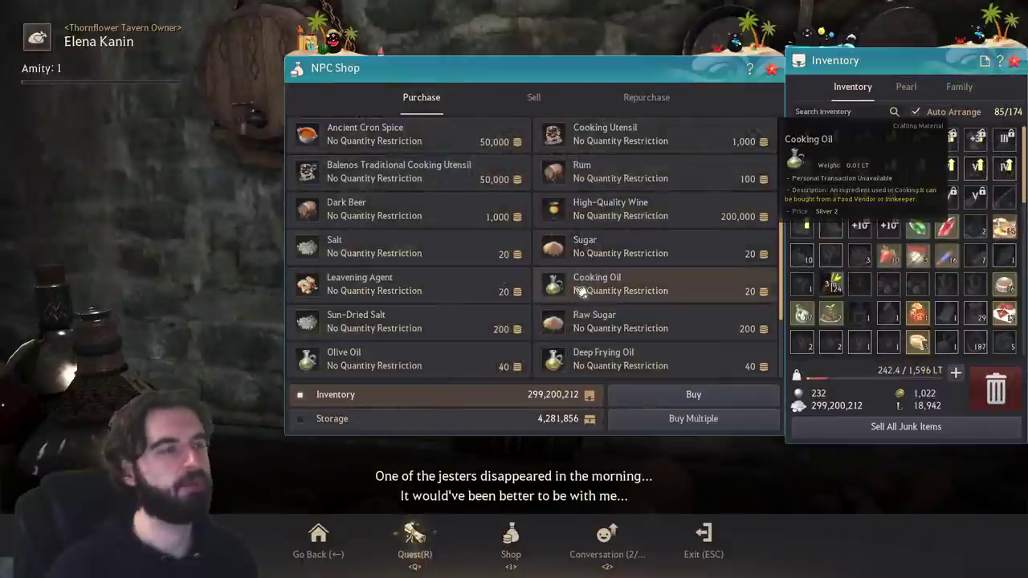
scroll(562, 273, down, 3)
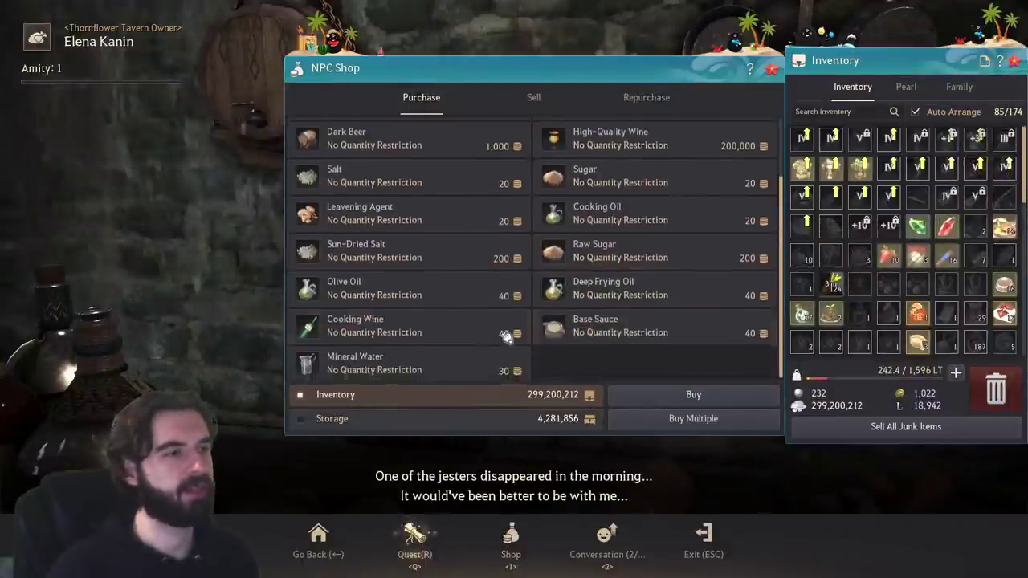
click(426, 216)
click(725, 427)
text(10)
key(Return)
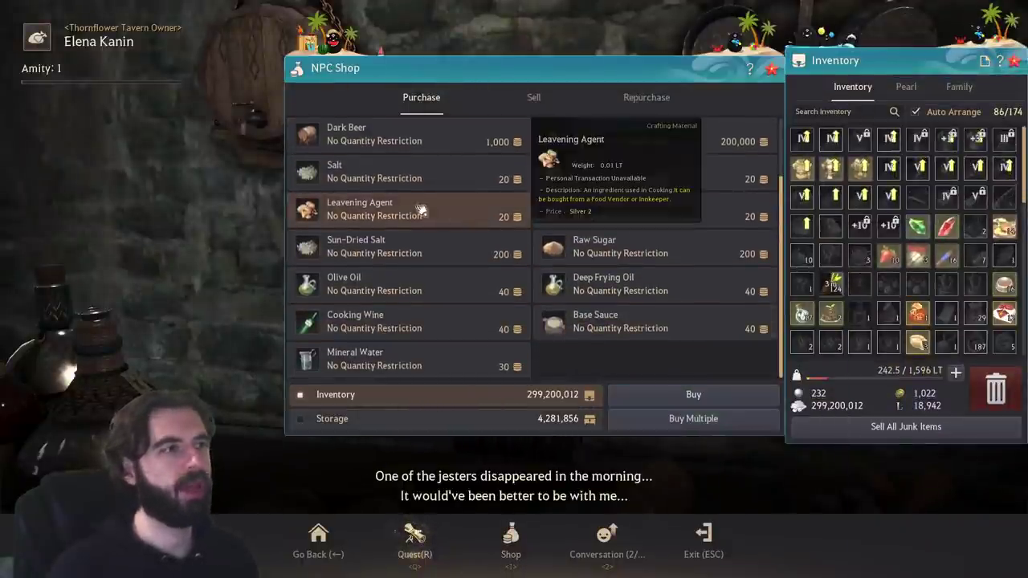
Step: Buy Sugar in bulk from the tavern owner's shop, end the conversation and walk out of the tavern
click(647, 175)
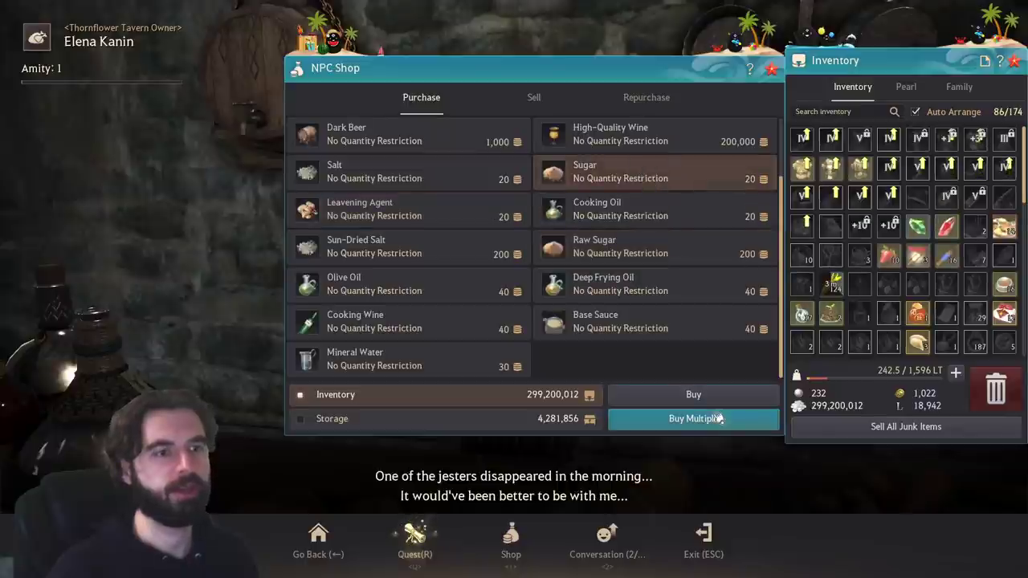
click(696, 419)
key(Return)
key(Escape)
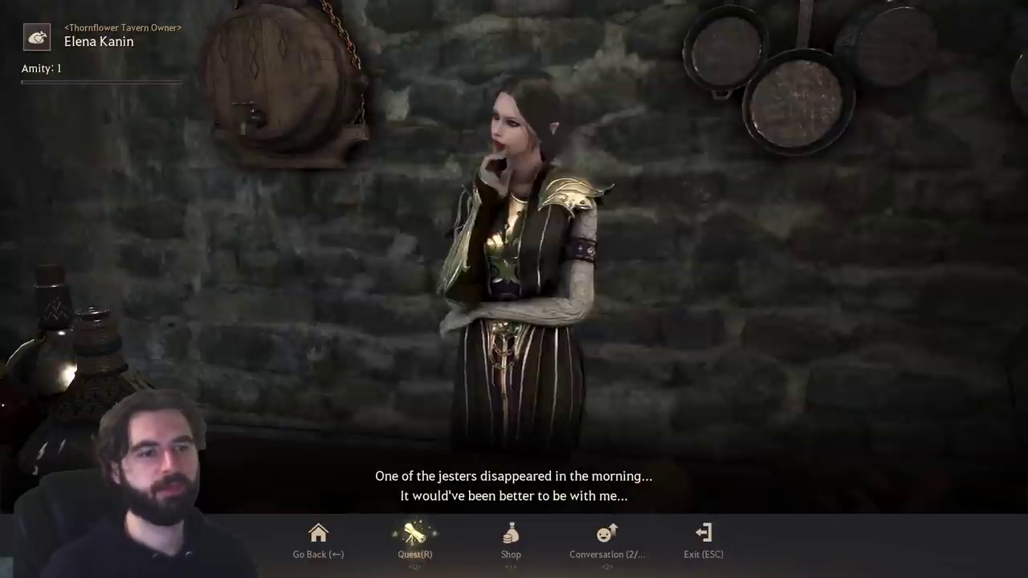
key(Escape)
key(w)
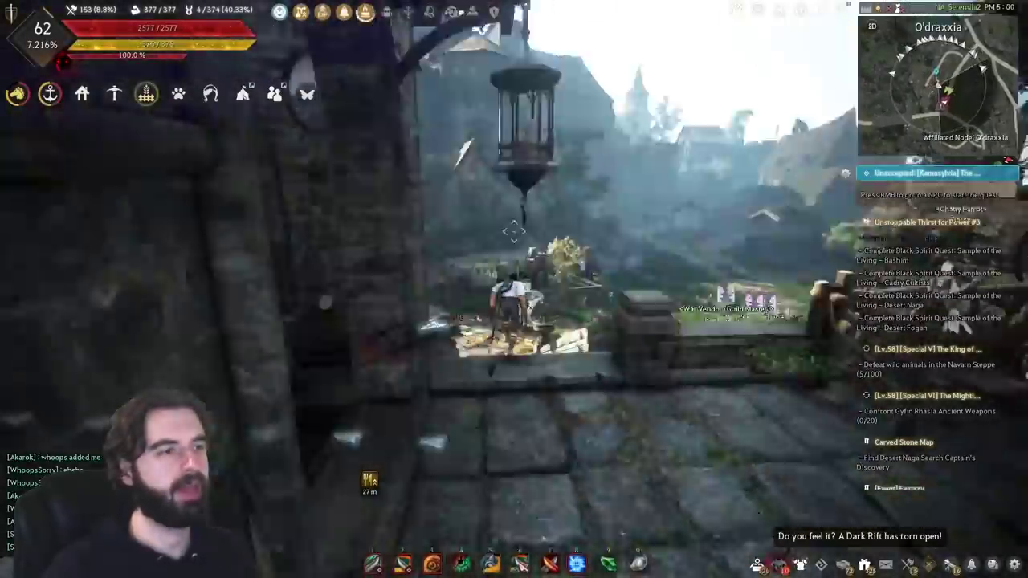
Step: Run to the O'draxxia 2 residence, go inside and open the cooking utensil's cooking window
key(shift+w)
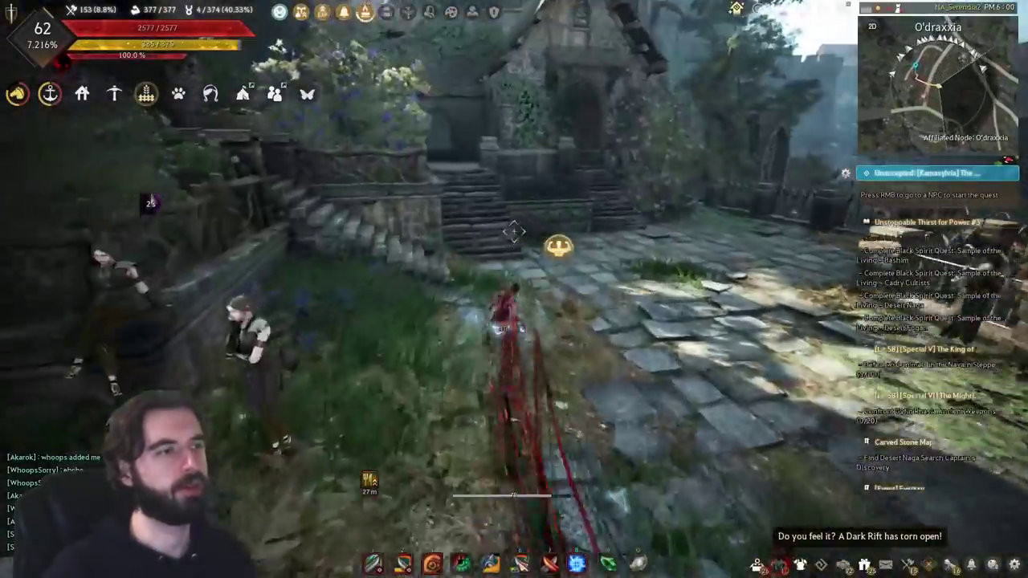
key(w)
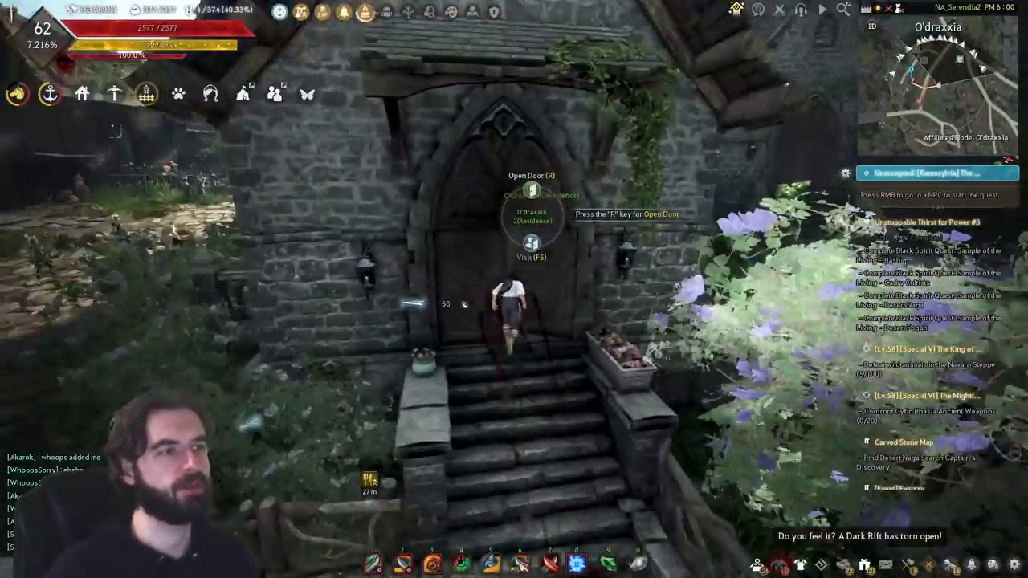
key(r)
key(r)
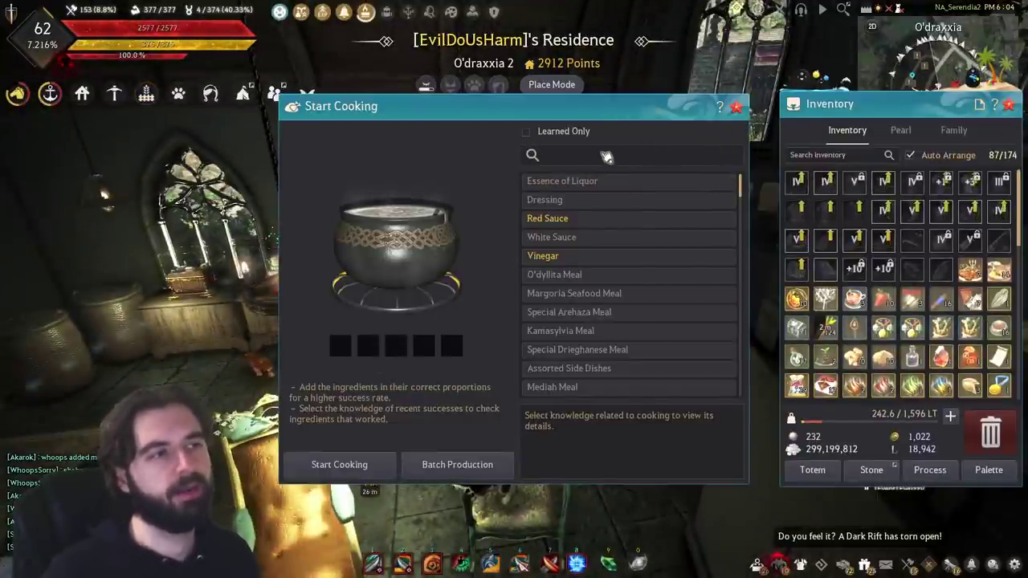
Step: Check the Vinegar recipe in the cooking list, try to load a recently successful ingredient set and look through the inventory
scroll(610, 217, down, 2)
scroll(590, 221, up, 1)
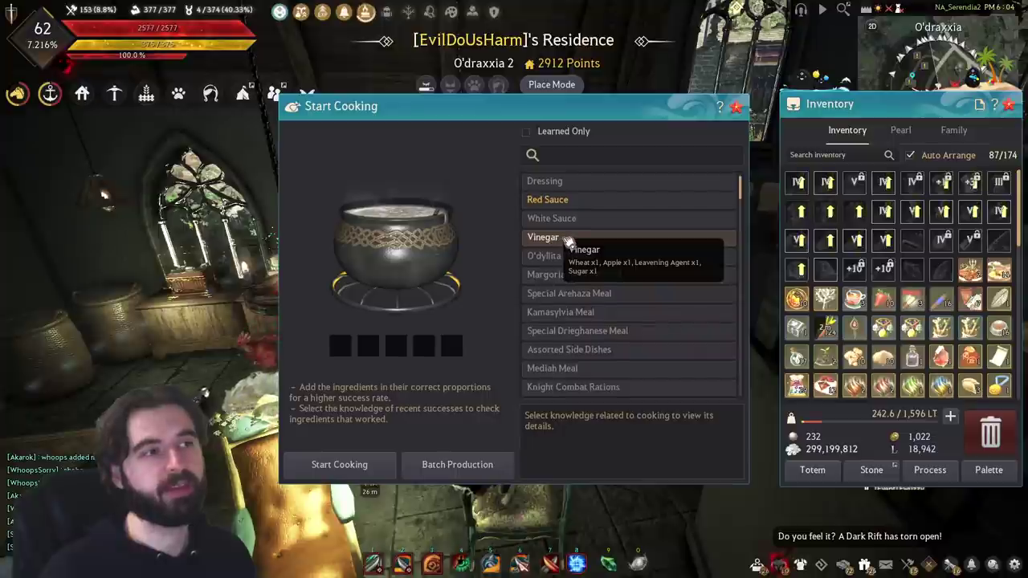
click(576, 240)
click(932, 172)
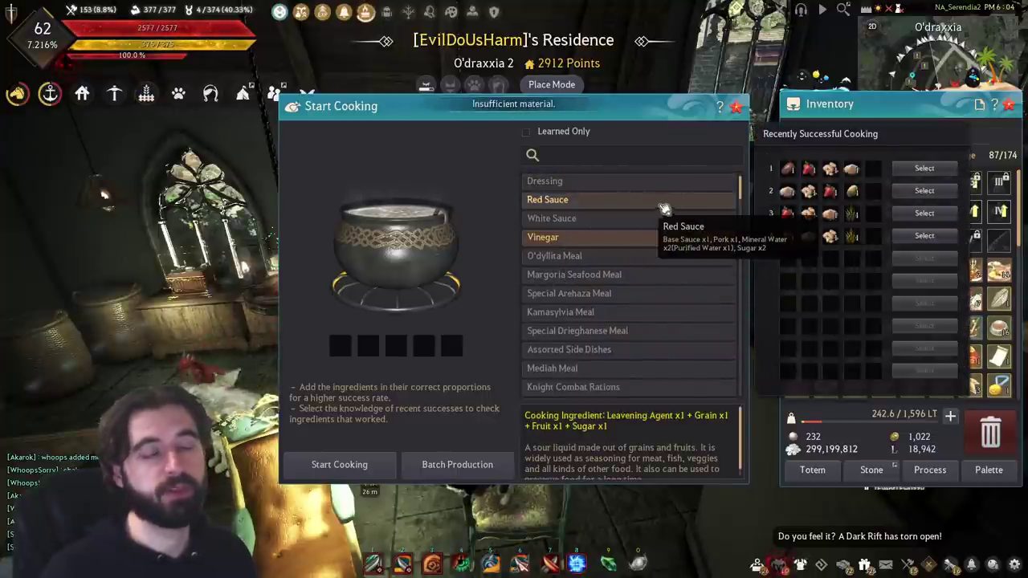
scroll(878, 231, down, 3)
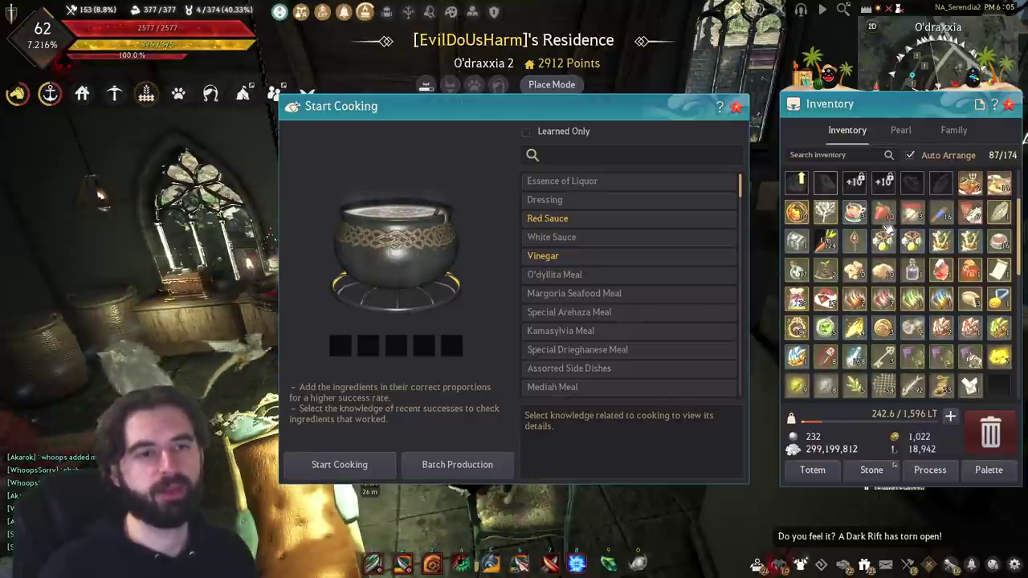
scroll(904, 240, down, 1)
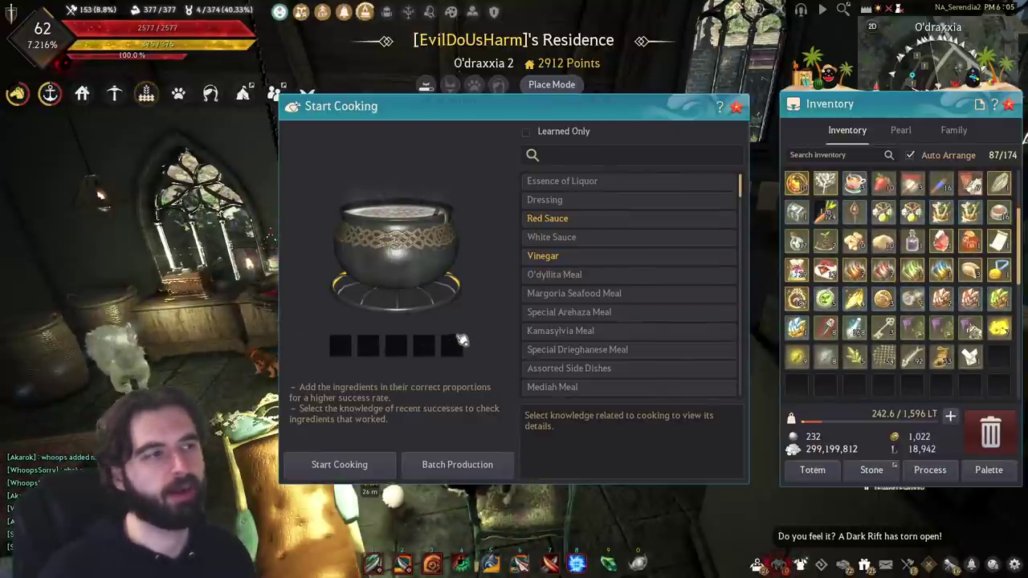
Step: Set the Vinegar craft quantity to 1 in the BDOlytics calculator in the browser, and return to the game
key(alt+Tab)
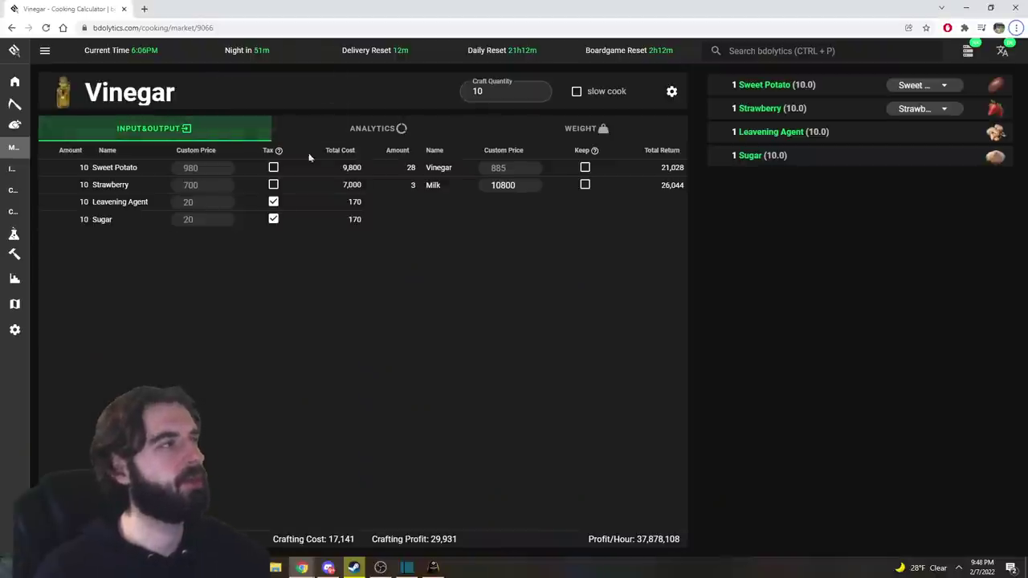
double_click(506, 88)
text(1)
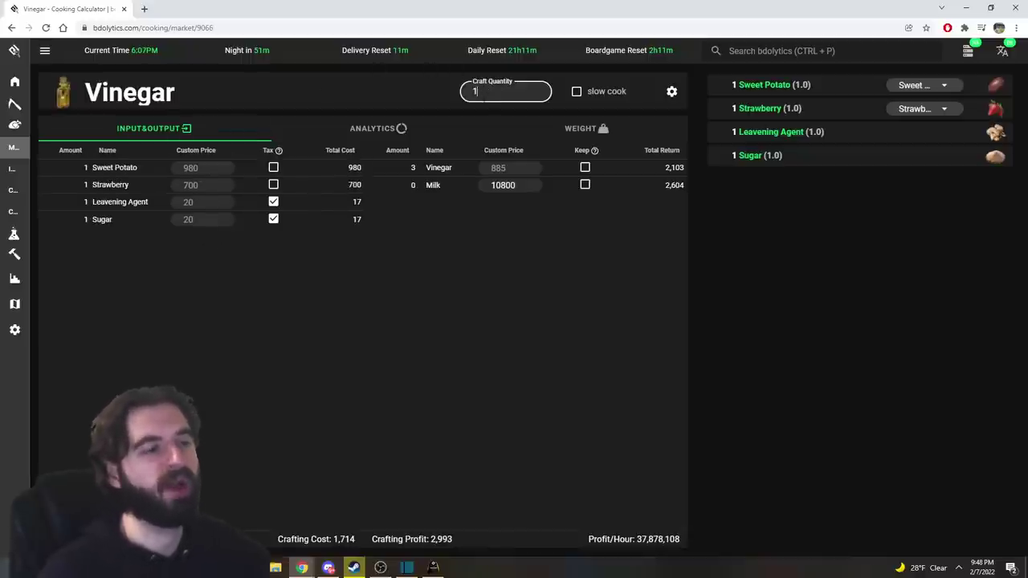
click(433, 567)
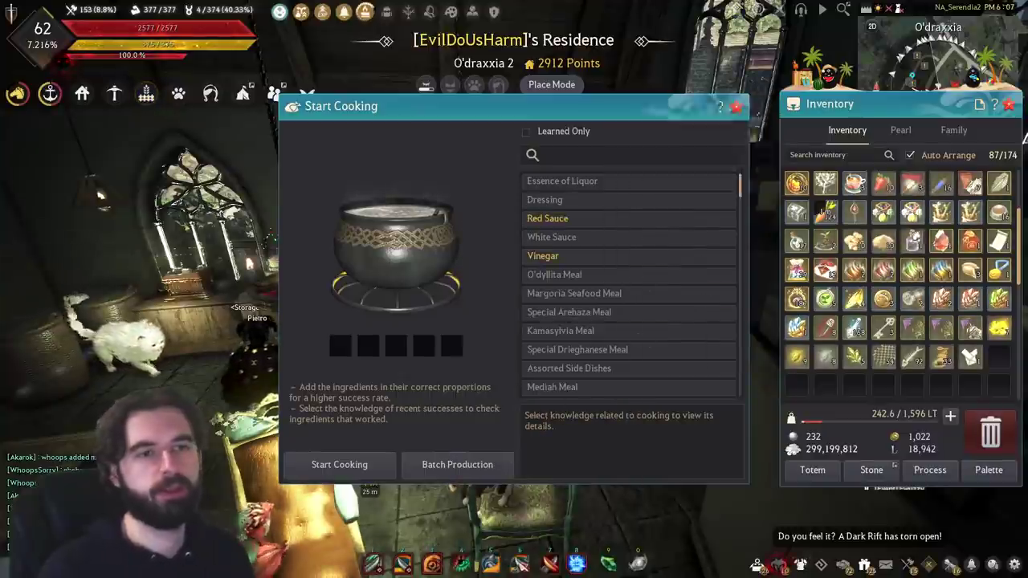
Step: Add one strawberry, one Leavening Agent, one Sugar and one sweet potato from the inventory to the cooking slots
scroll(911, 254, up, 2)
right_click(883, 243)
key(Return)
right_click(853, 301)
key(Return)
right_click(854, 307)
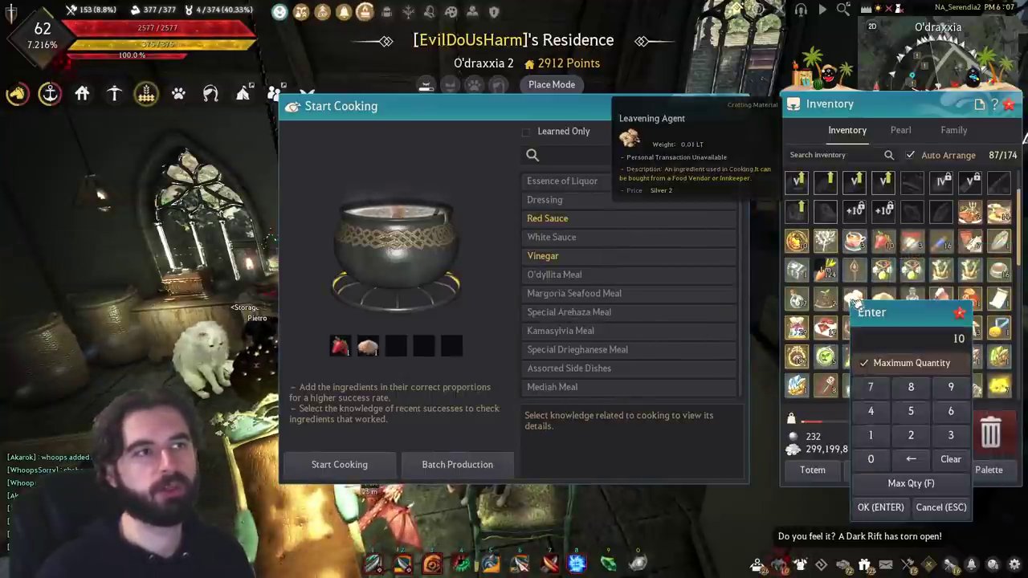
key(Return)
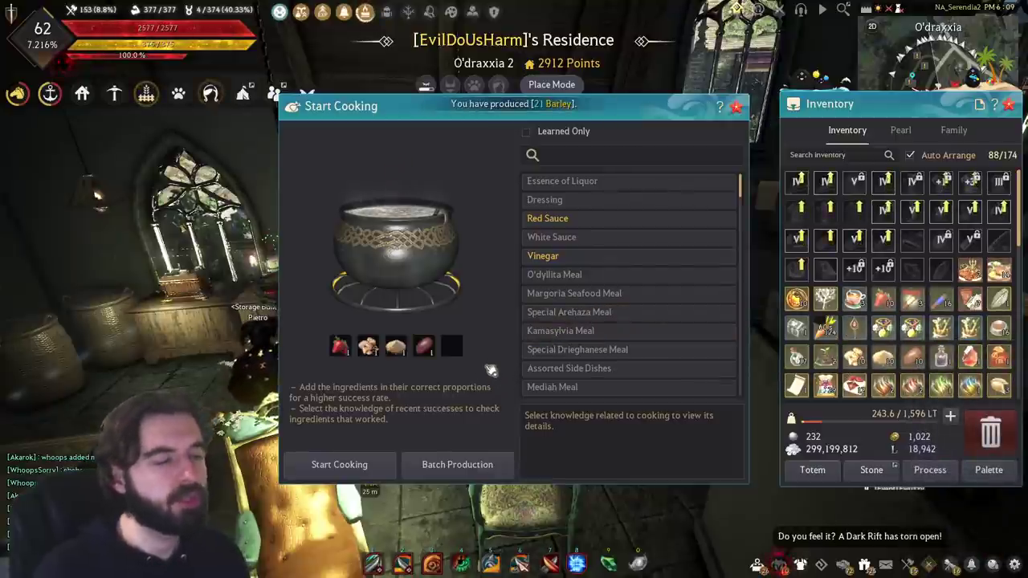
Step: Run batch production of Vinegar 10 times, check the resulting Vinegar in the inventory and close the inventory
click(482, 466)
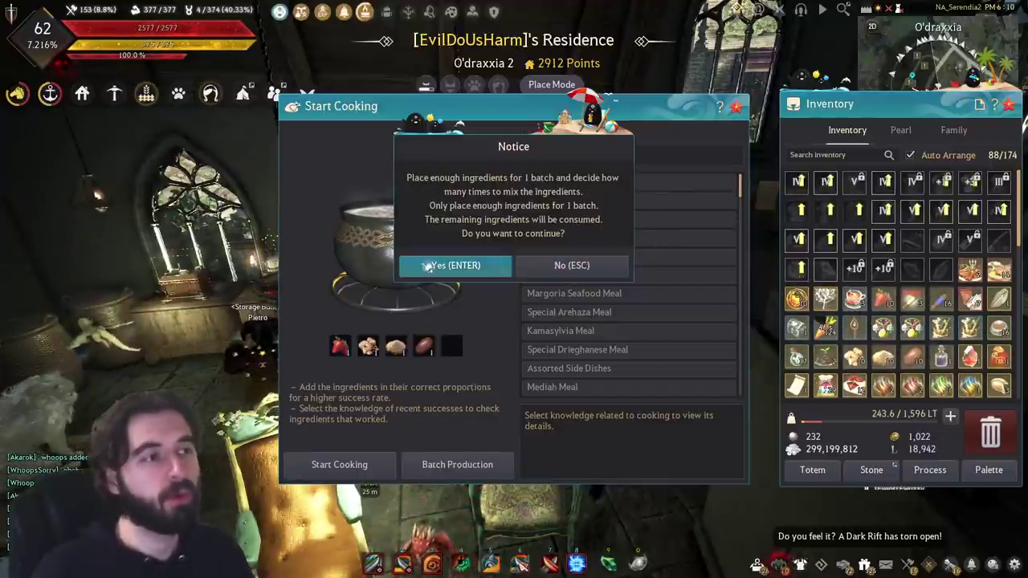
click(455, 265)
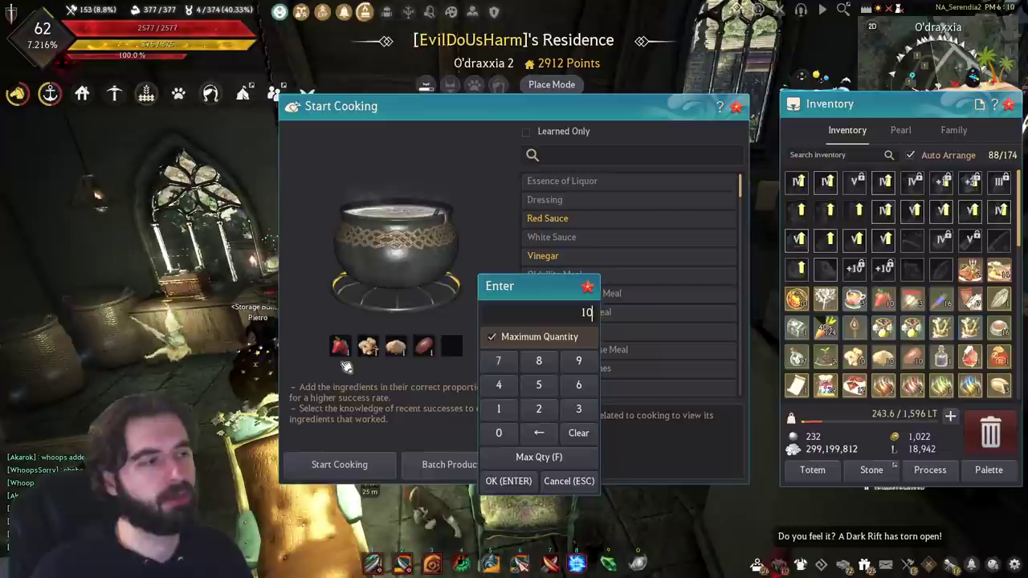
click(506, 480)
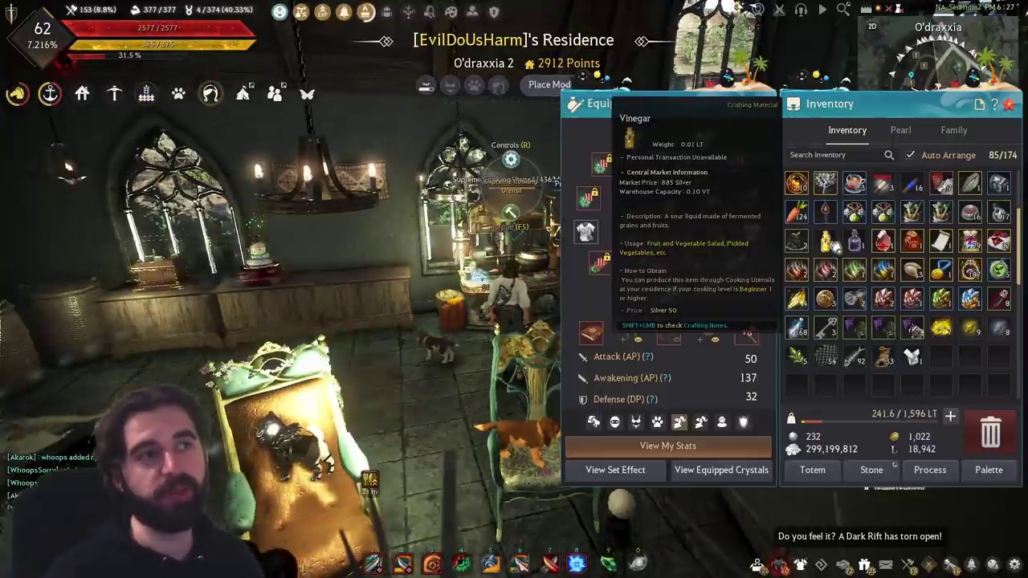
key(Escape)
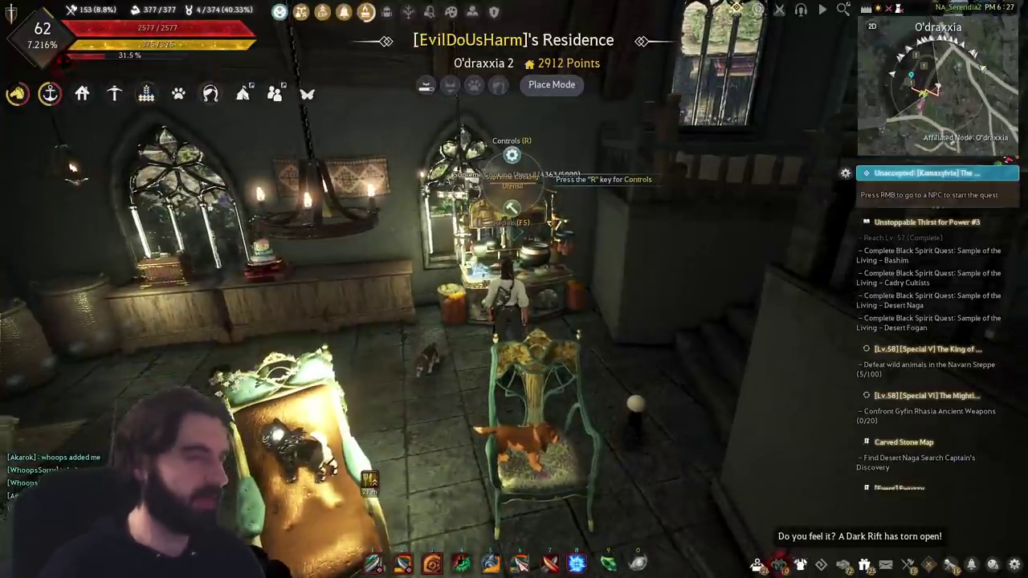
Step: Review the character's life skill levels and masteries in My Information, and close the window
key(p)
click(580, 123)
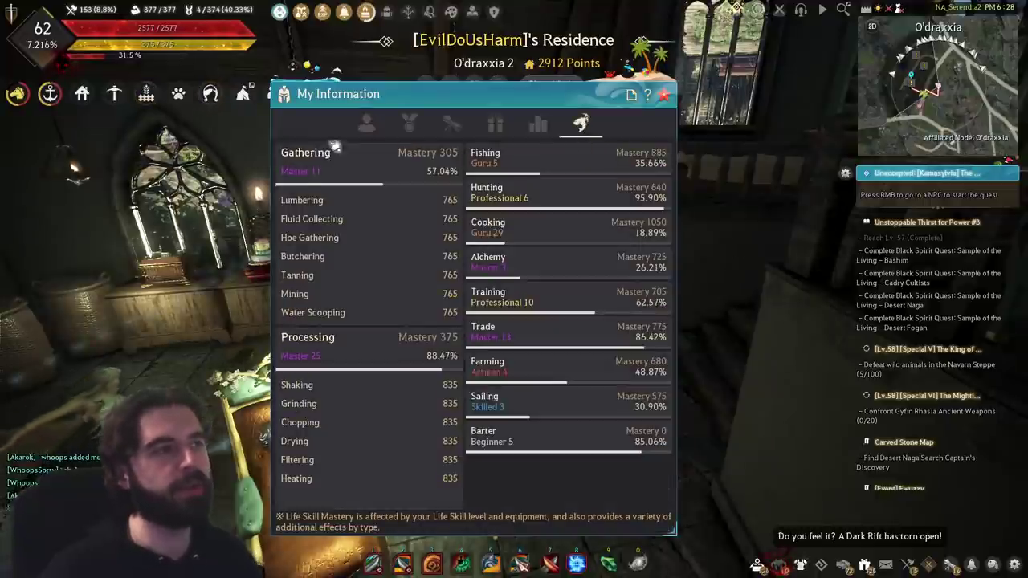
click(366, 123)
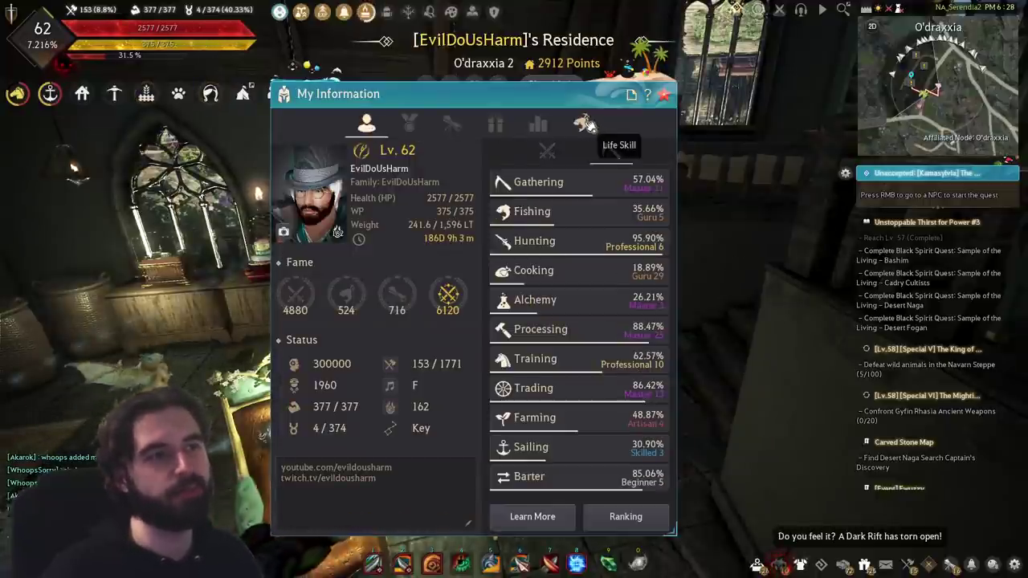
click(584, 122)
key(Escape)
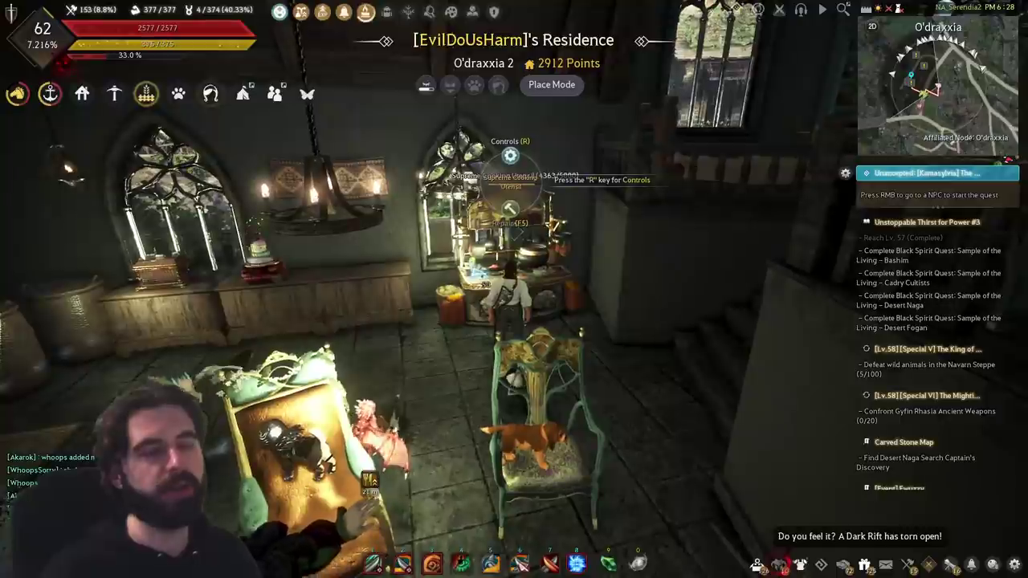
Step: Switch to BDOlytics in the browser and open the Vinegar recipe from Market Cooking
drag(0, 5, 300, 0)
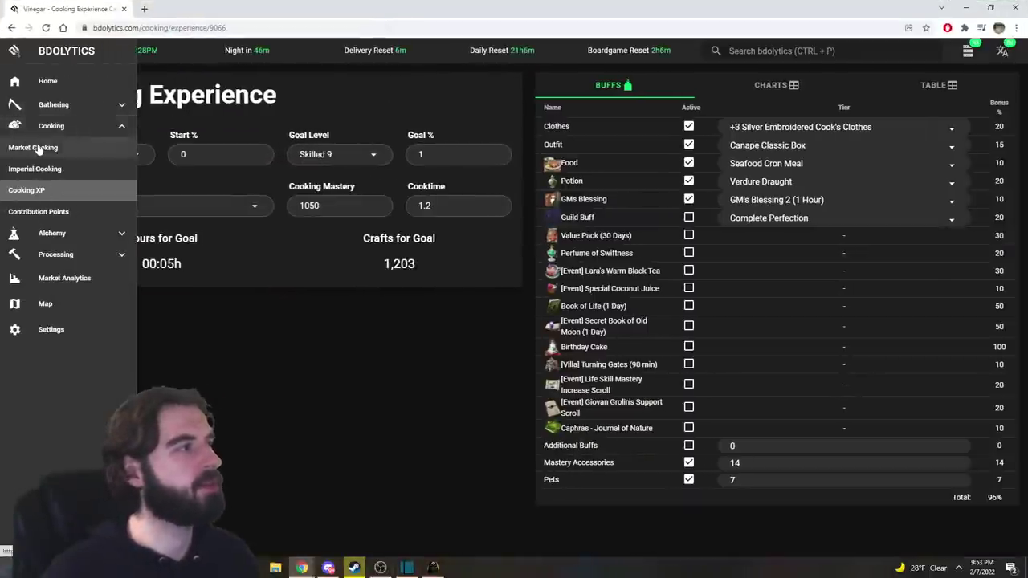
click(32, 147)
click(116, 144)
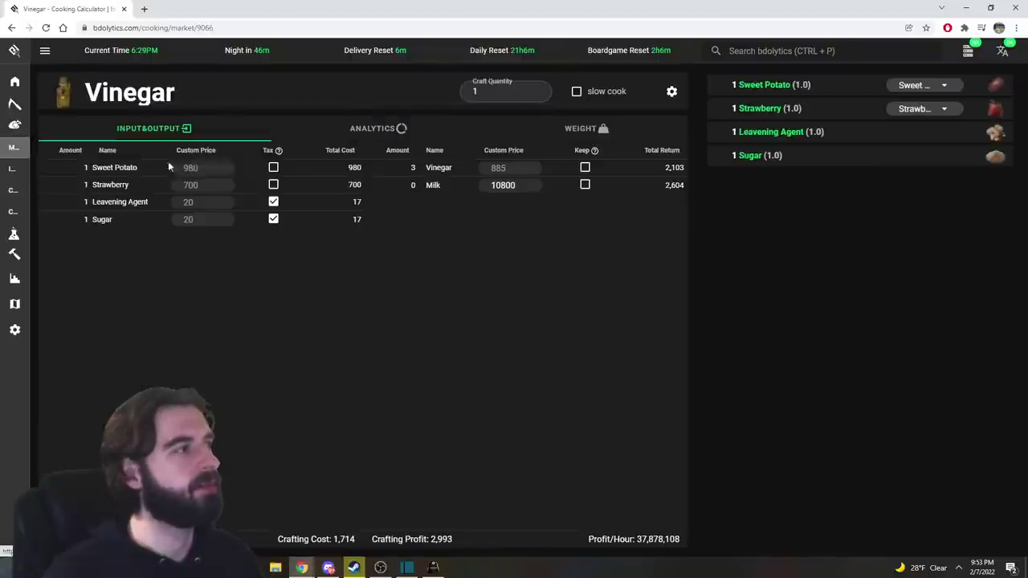
Step: Open the Cooking XP calculator, choose Vinegar as the recipe and check the crafts needed for the Skilled 9 goal
mouse_move(16, 170)
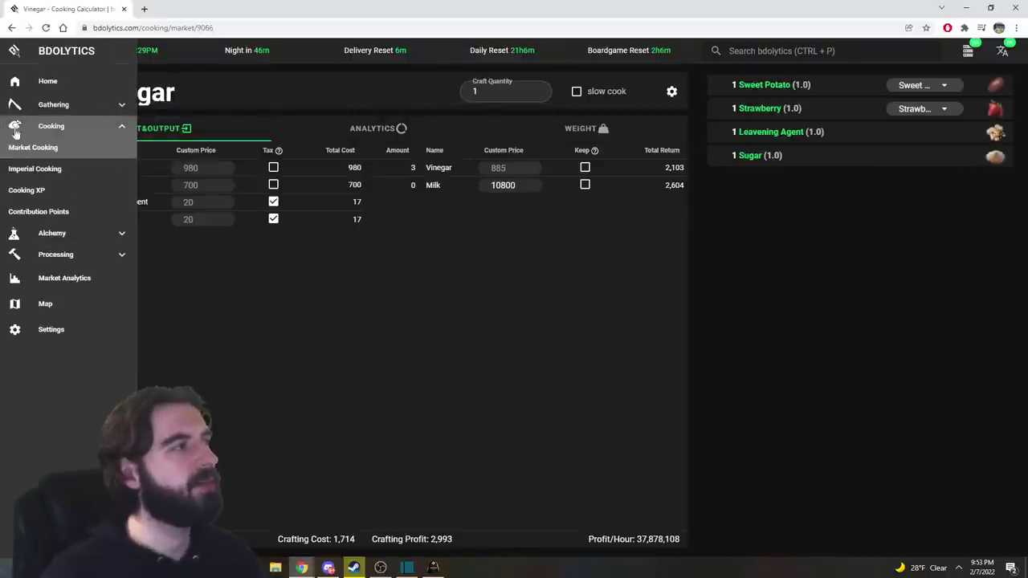
click(41, 193)
click(129, 206)
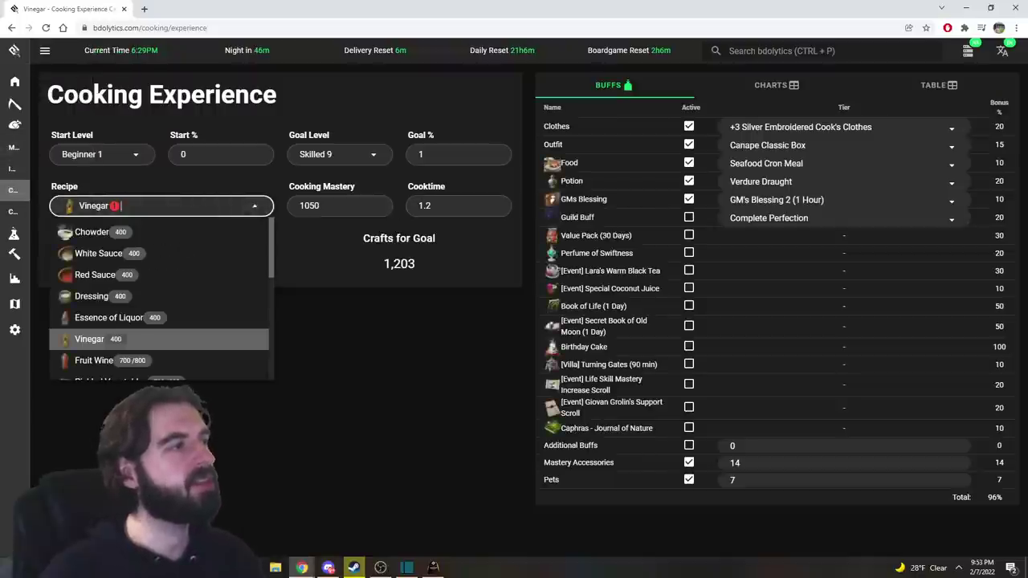
click(108, 338)
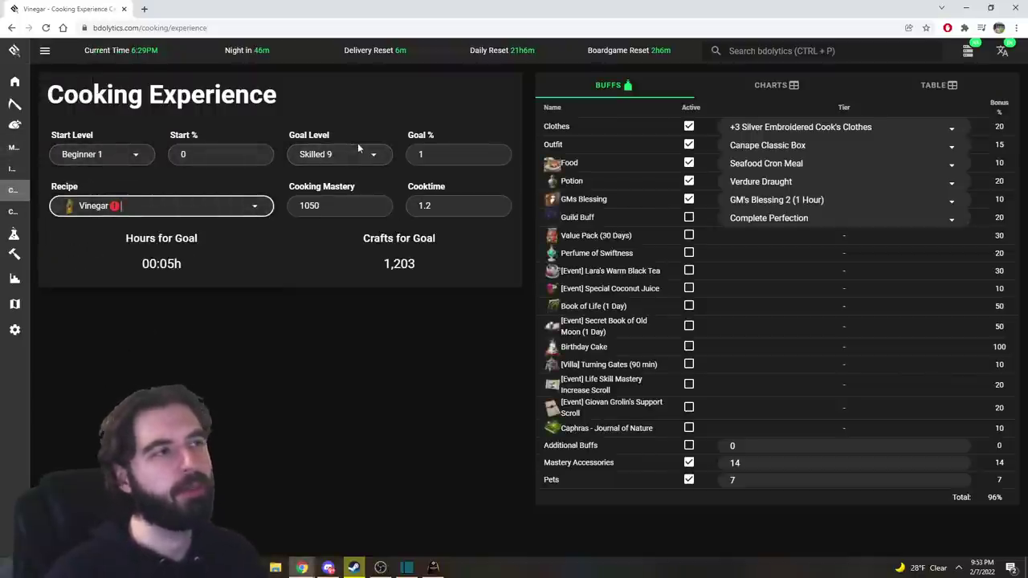
click(330, 205)
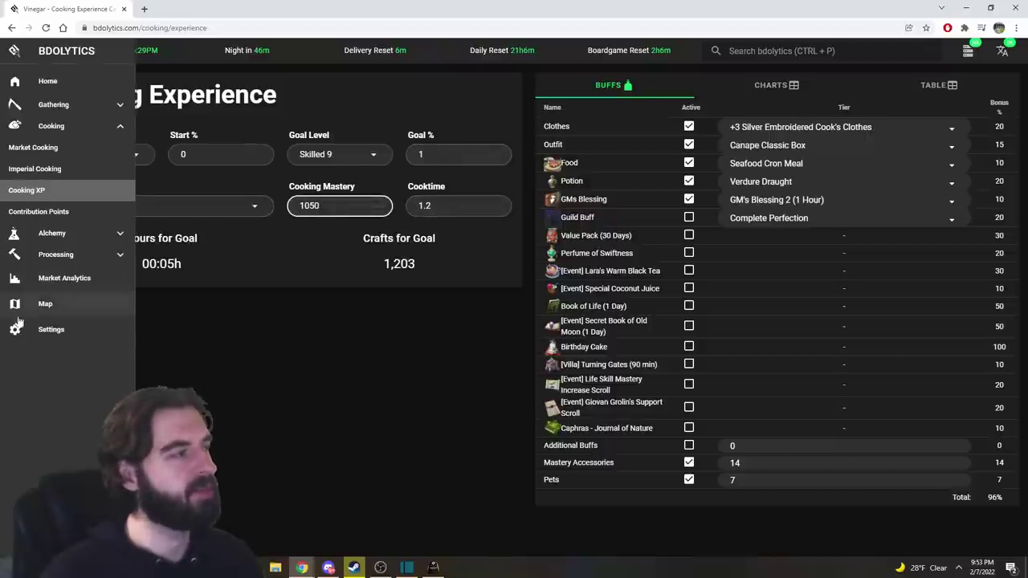
click(330, 325)
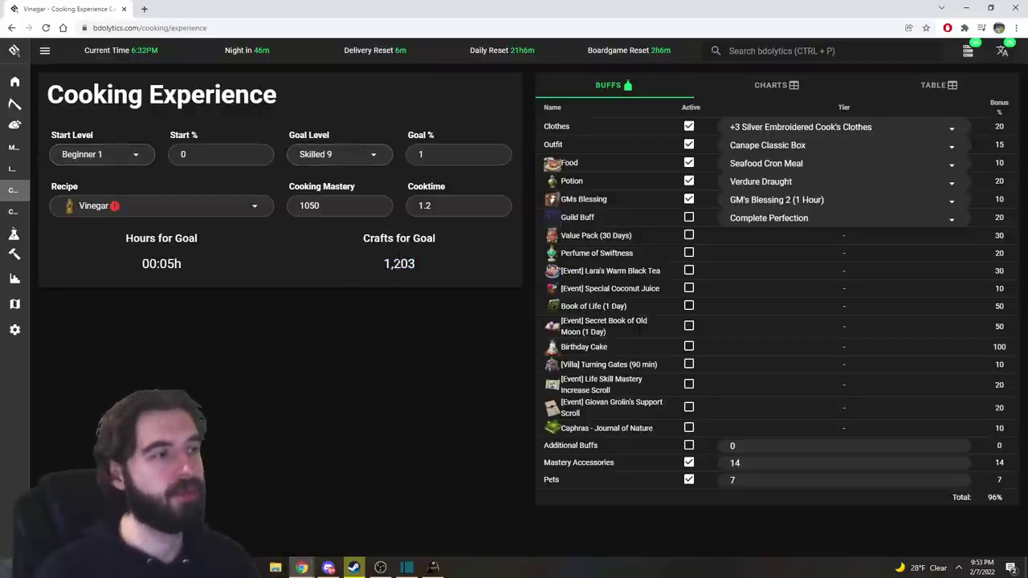
Step: Reopen the Vinegar recipe in Market Cooking, set its craft quantity to 1203 and check the required ingredient amounts
click(36, 147)
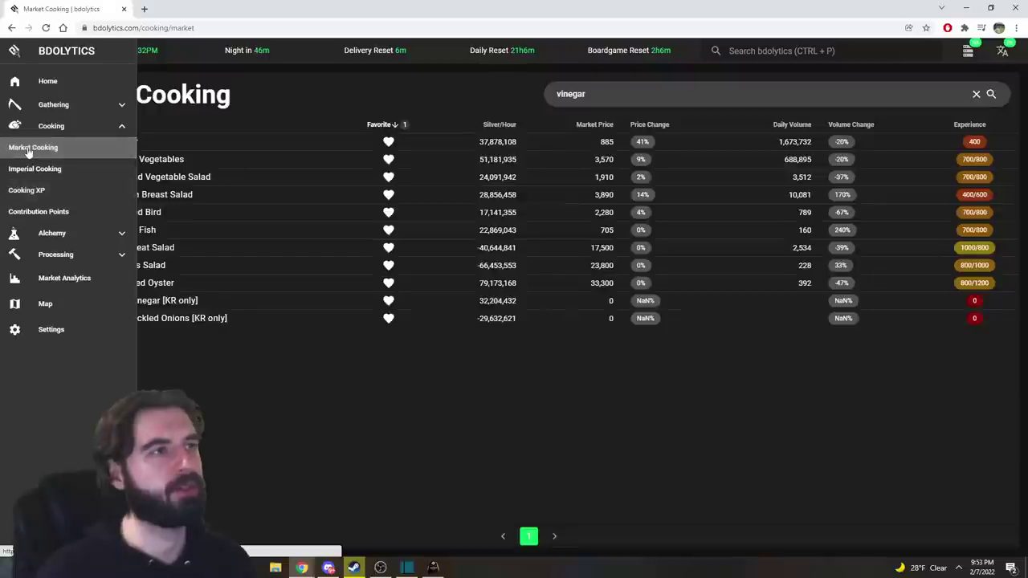
click(156, 143)
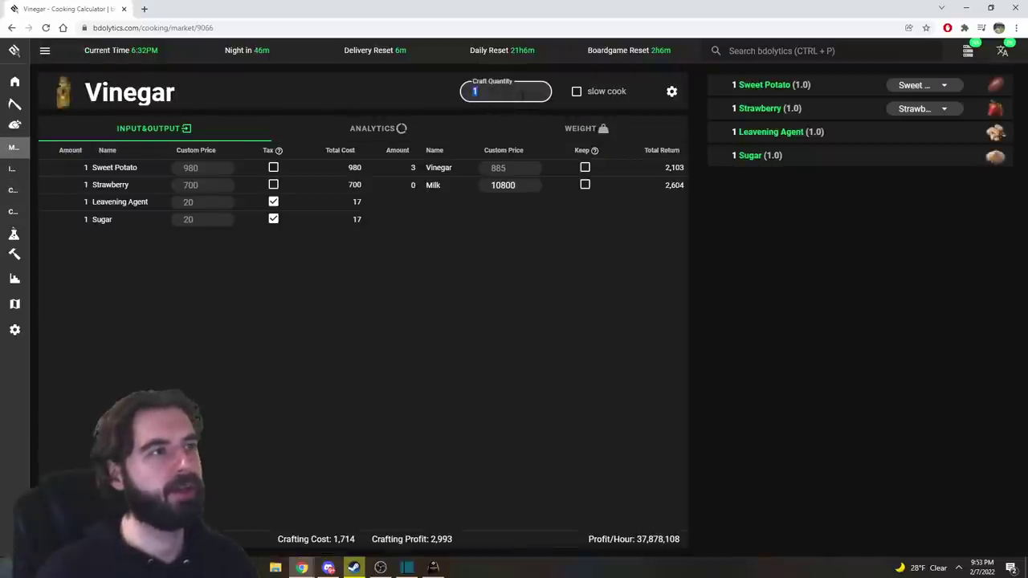
text(1203)
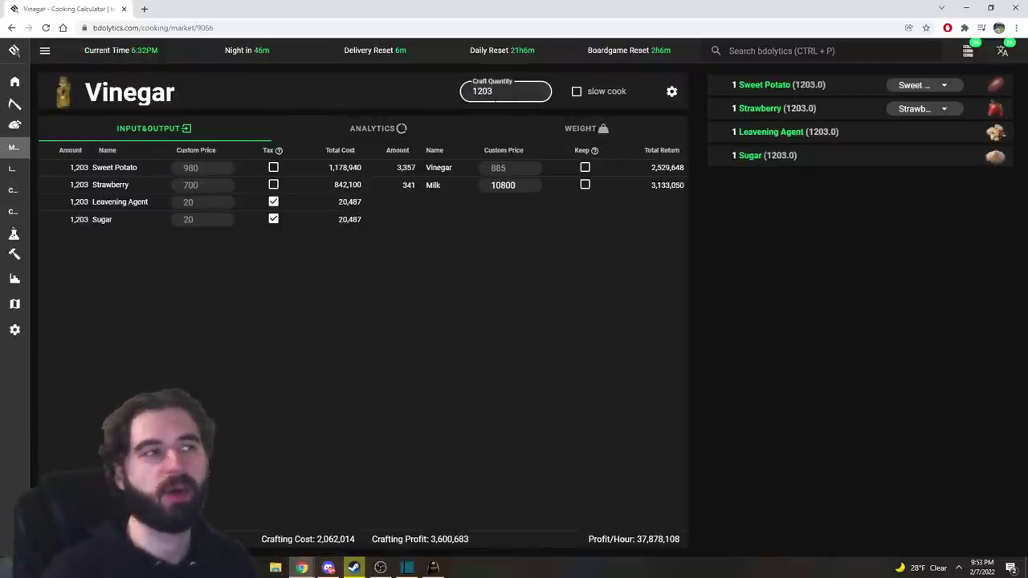
drag(67, 168, 109, 202)
click(164, 247)
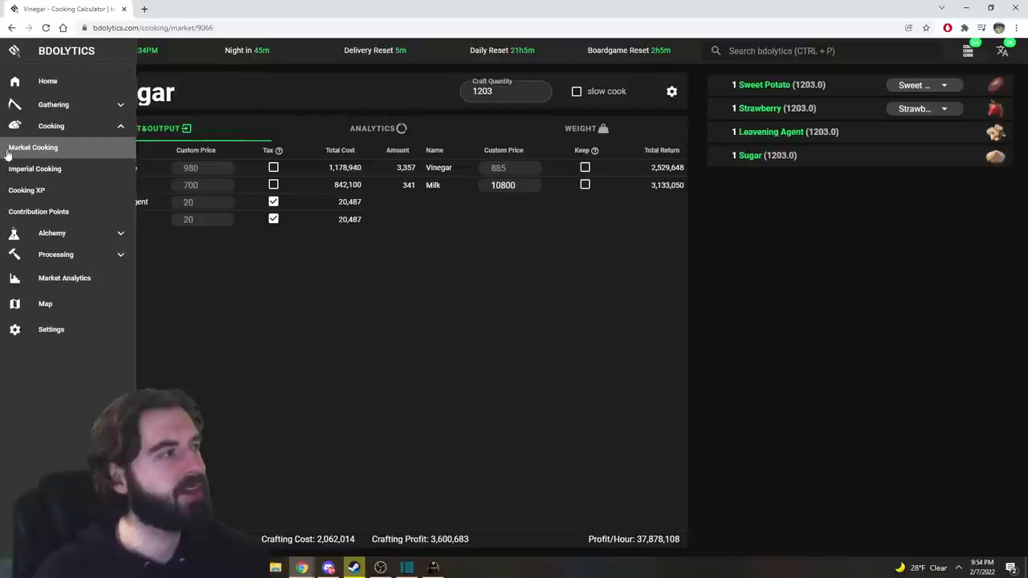
Step: Go back to the Market Cooking list, open the Pickled Vegetables recipe and examine its ingredients
click(32, 147)
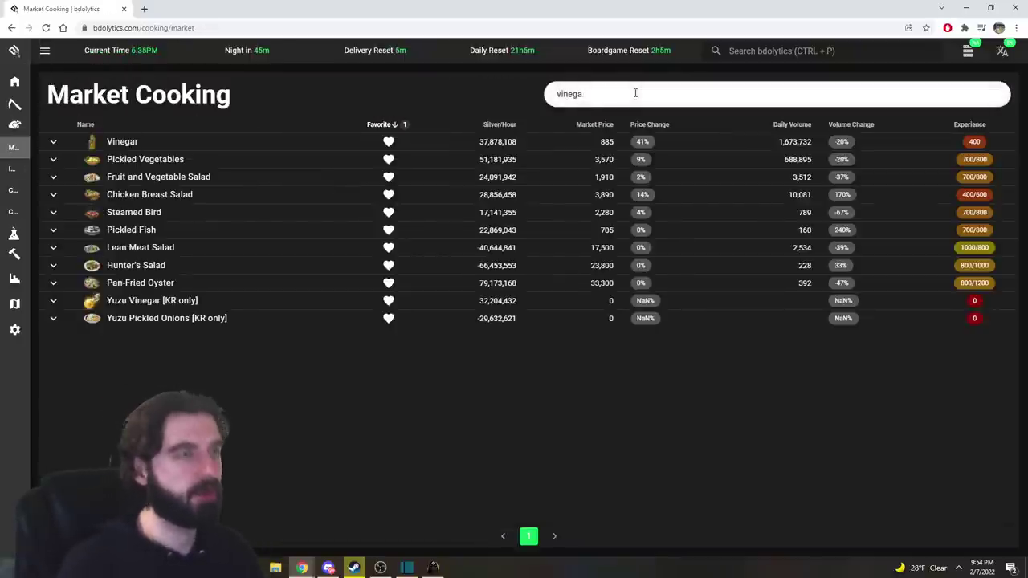
click(144, 159)
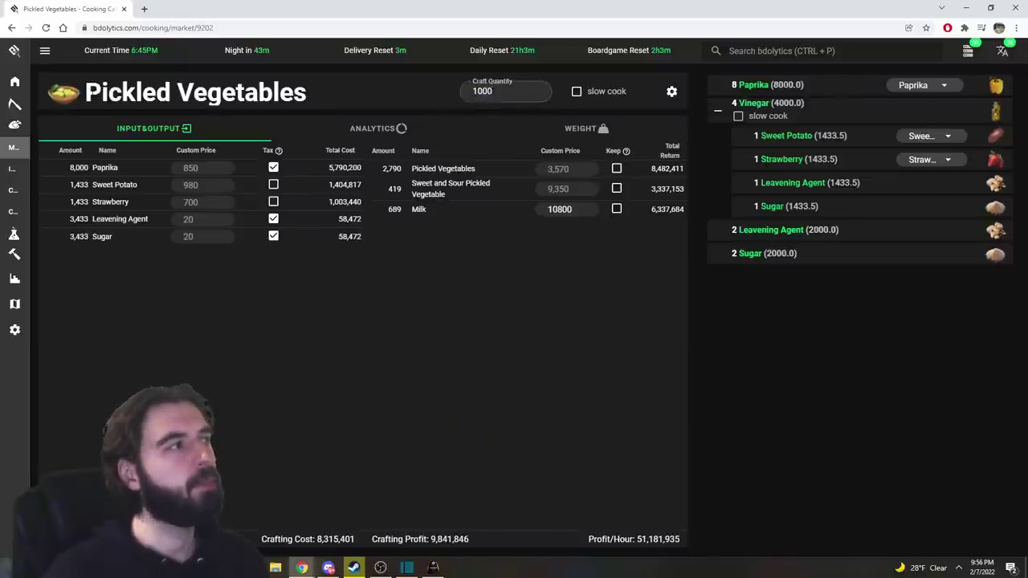
drag(87, 93, 276, 93)
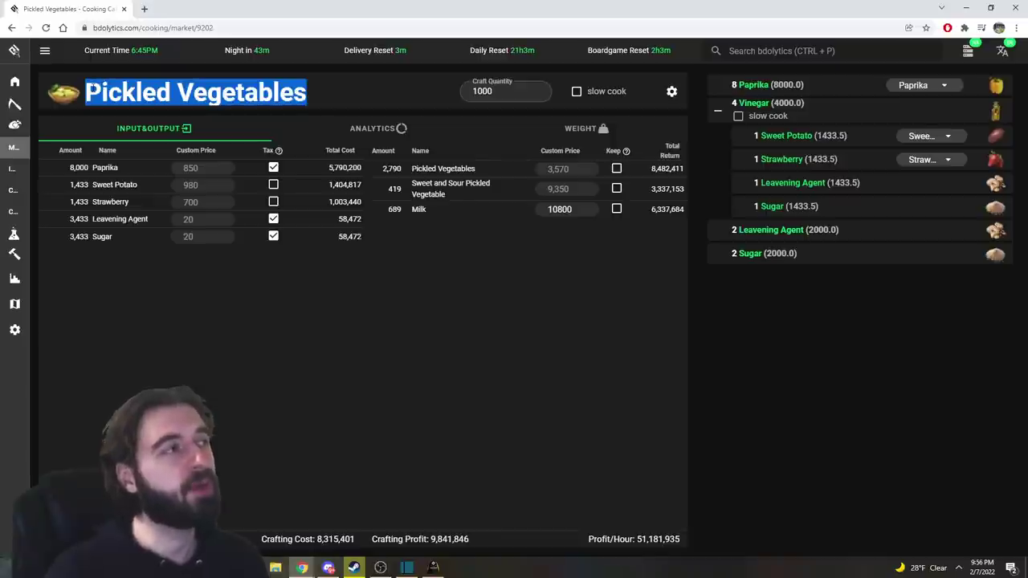
click(139, 88)
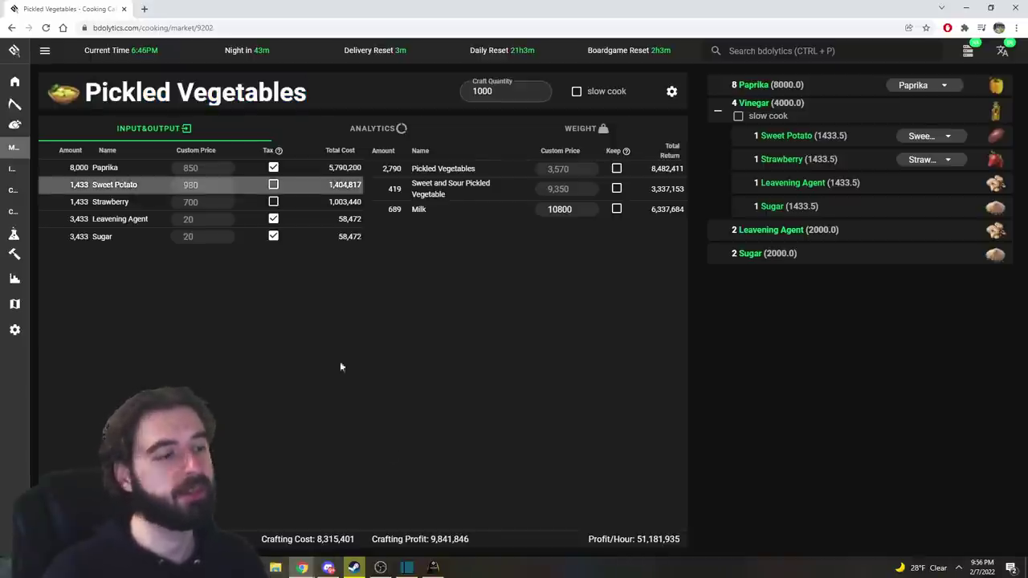
Step: Switch back to Black Desert and open the character's inventory
click(435, 569)
key(i)
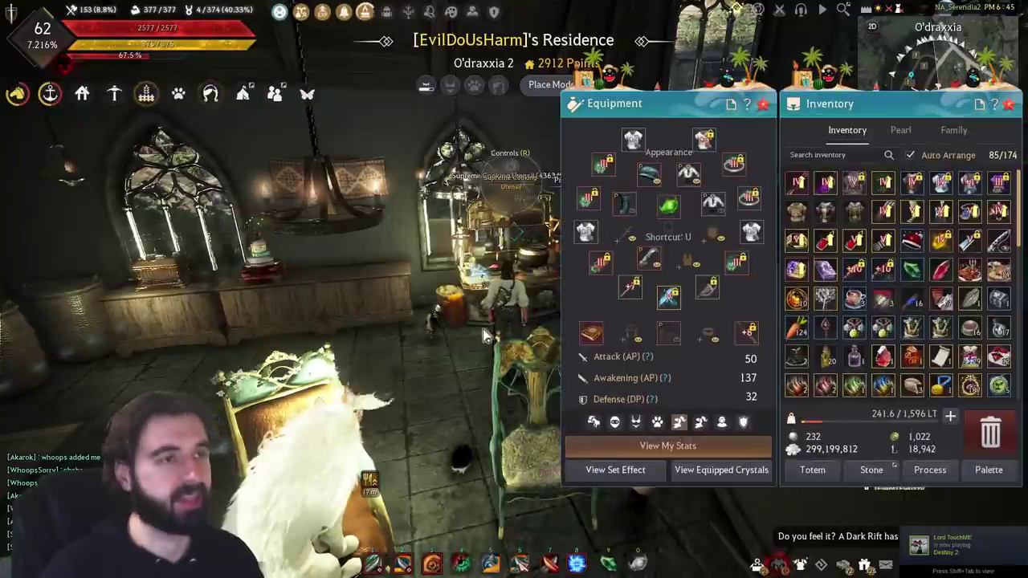
Step: Close the inventory and check the Cooking life skill level in the character information
key(Escape)
key(p)
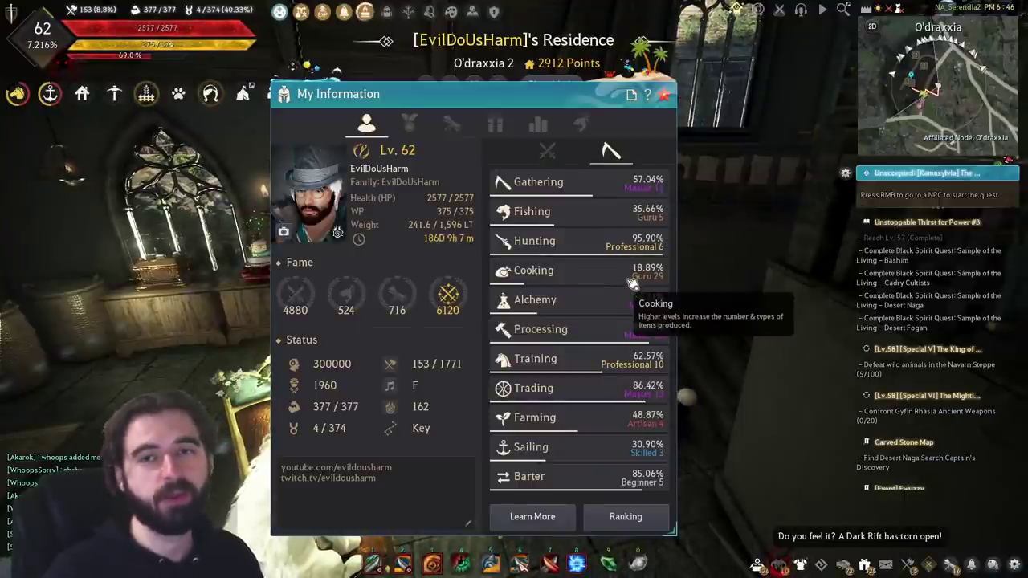
key(Escape)
Step: Collapse the Vinegar ingredient on the BDOlytics Pickled Vegetables page, and return to Black Desert to look up vendors among the nearby NPCs
key(alt+Tab)
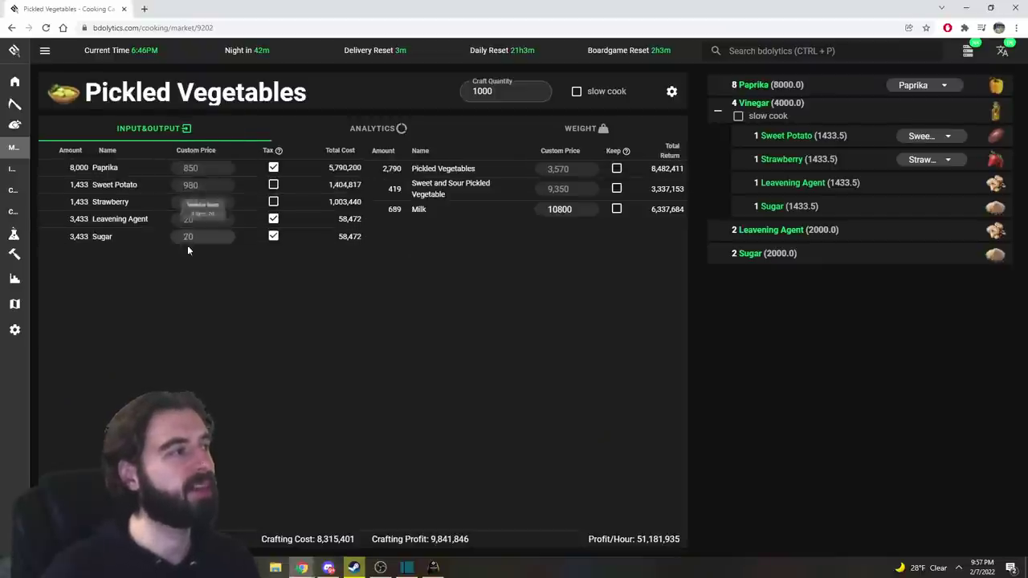
click(715, 114)
key(alt+Tab)
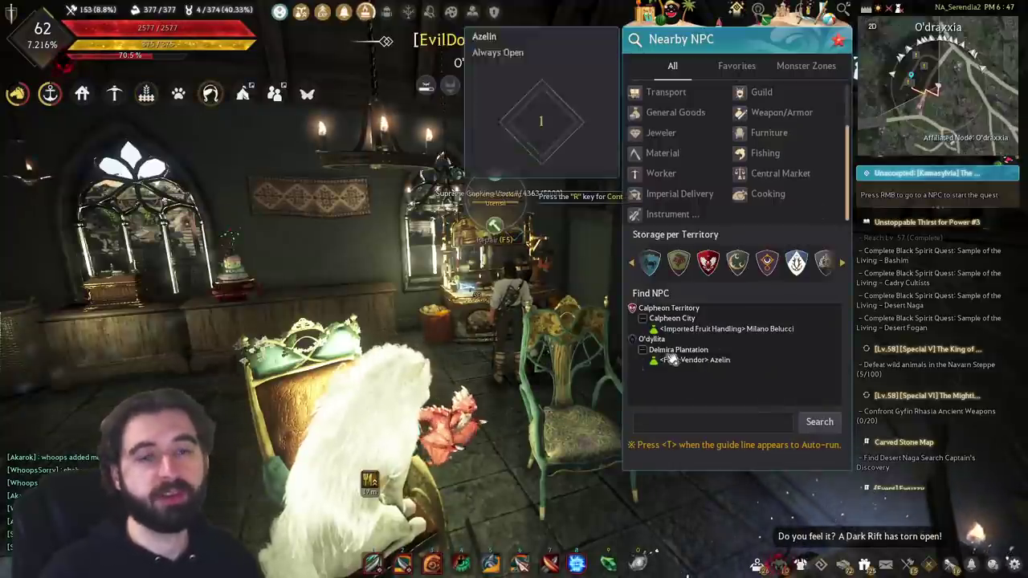
key(Escape)
Step: Switch back to BDOlytics and review the Pickled Vegetables recipe page
key(alt+Tab)
click(134, 211)
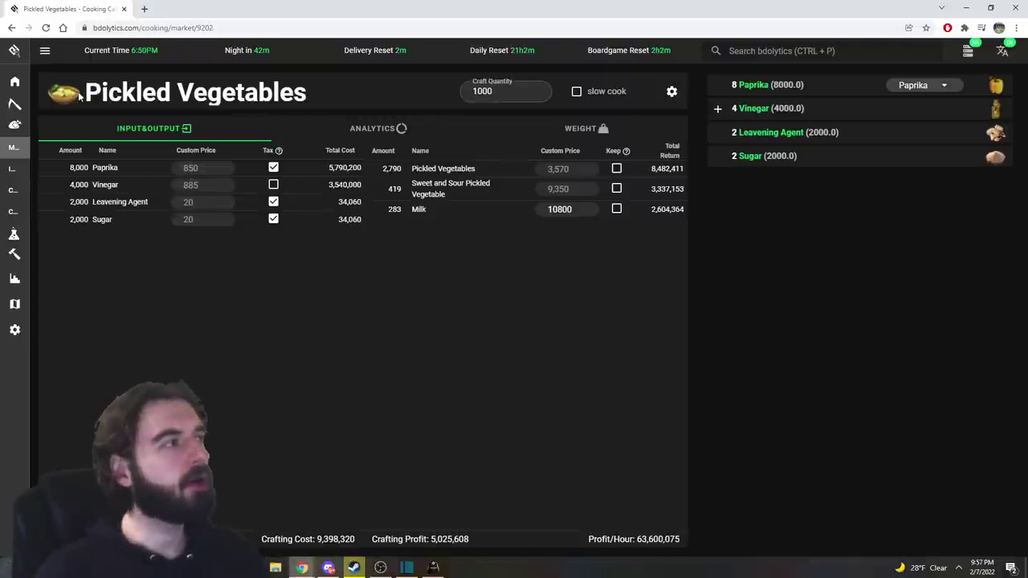
drag(86, 91, 295, 93)
click(264, 281)
Step: Open the Cooking XP calculator and set the start level to Skilled 9
mouse_move(12, 198)
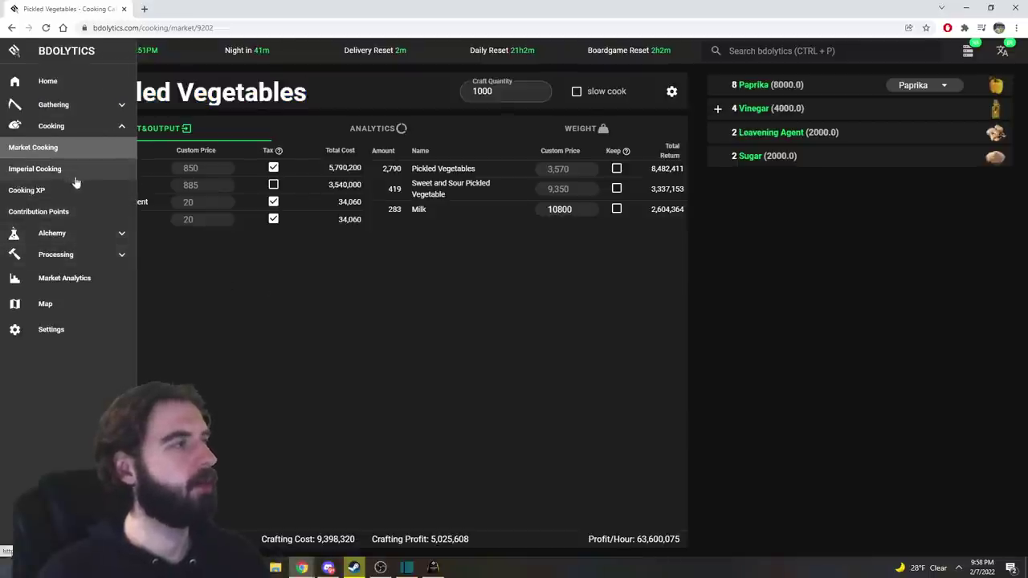
click(65, 198)
click(97, 155)
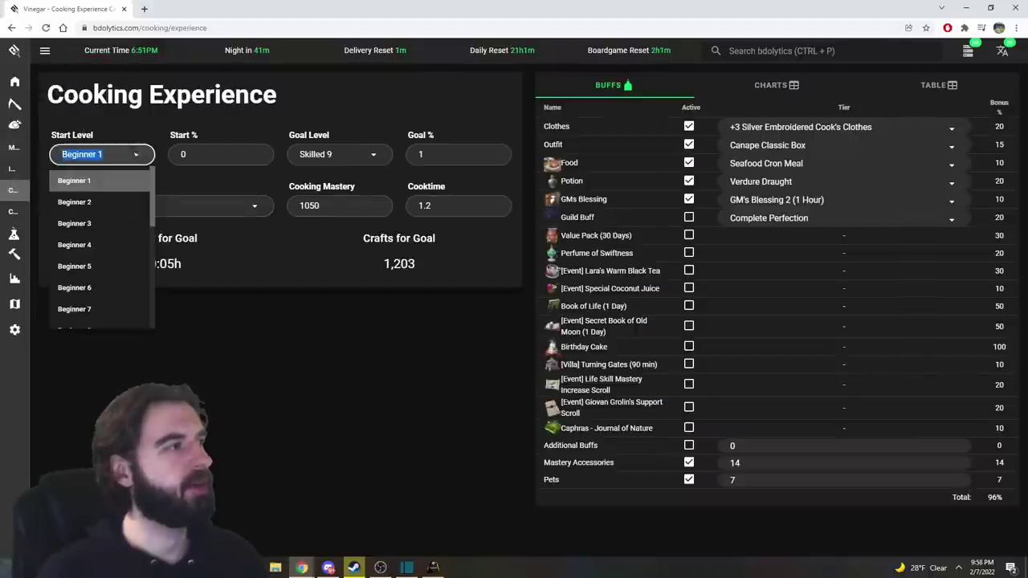
scroll(120, 254, down, 3)
scroll(120, 254, down, 5)
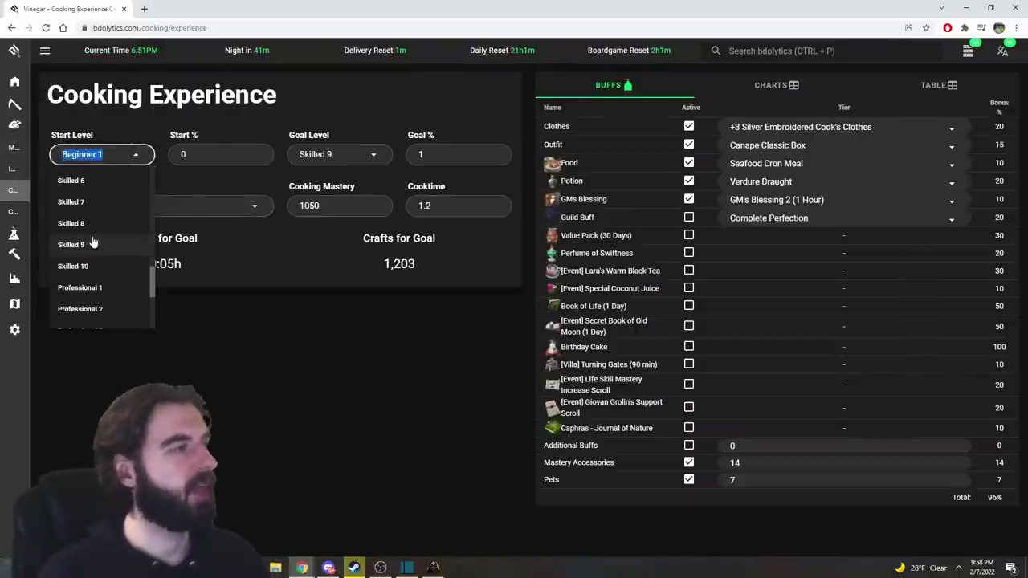
click(91, 243)
Step: Set the goal level to Professional 1, choose Pickled Vegetables as the recipe and check the crafts needed
click(337, 154)
scroll(346, 229, down, 8)
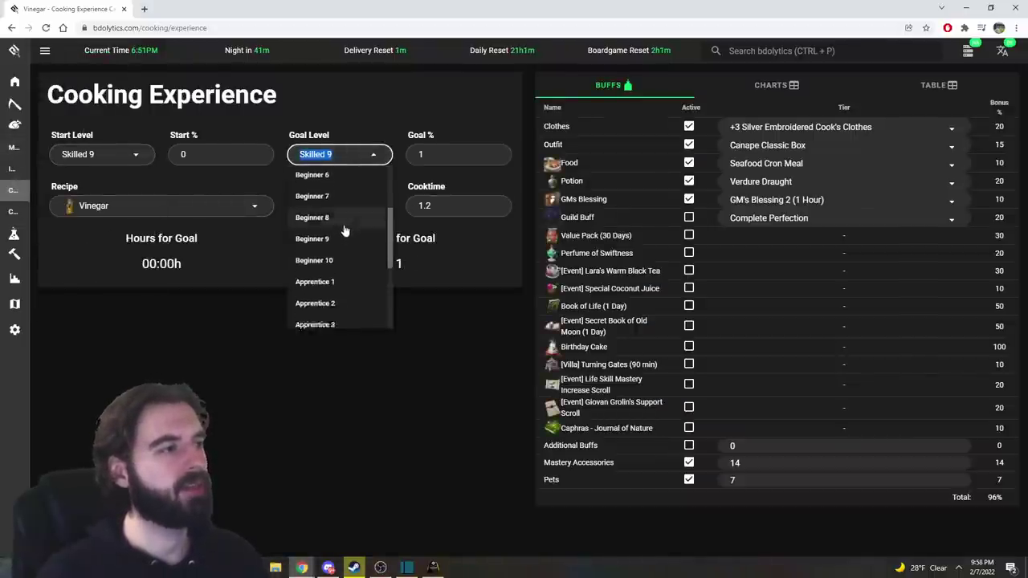
scroll(346, 231, down, 4)
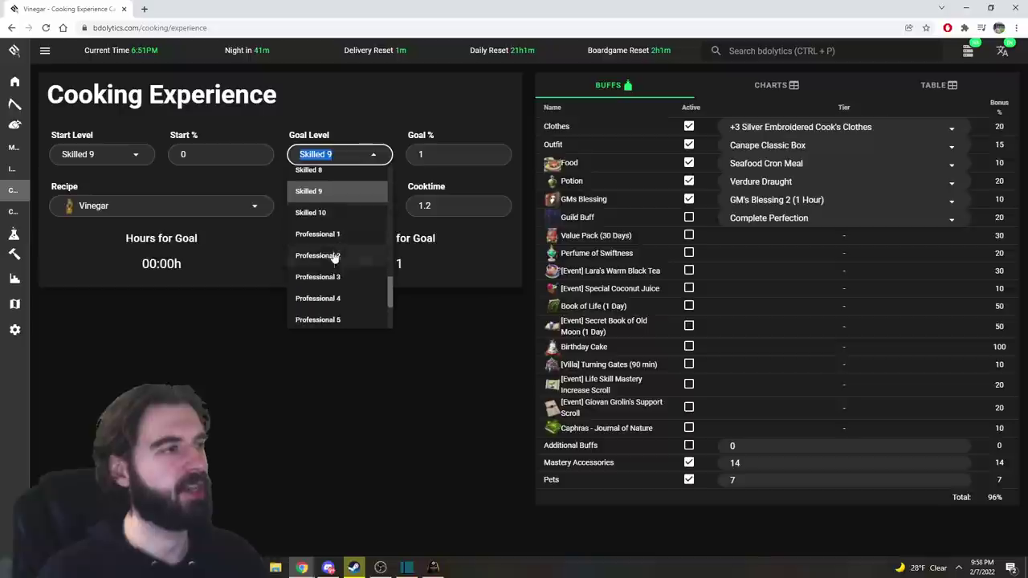
click(350, 238)
click(161, 207)
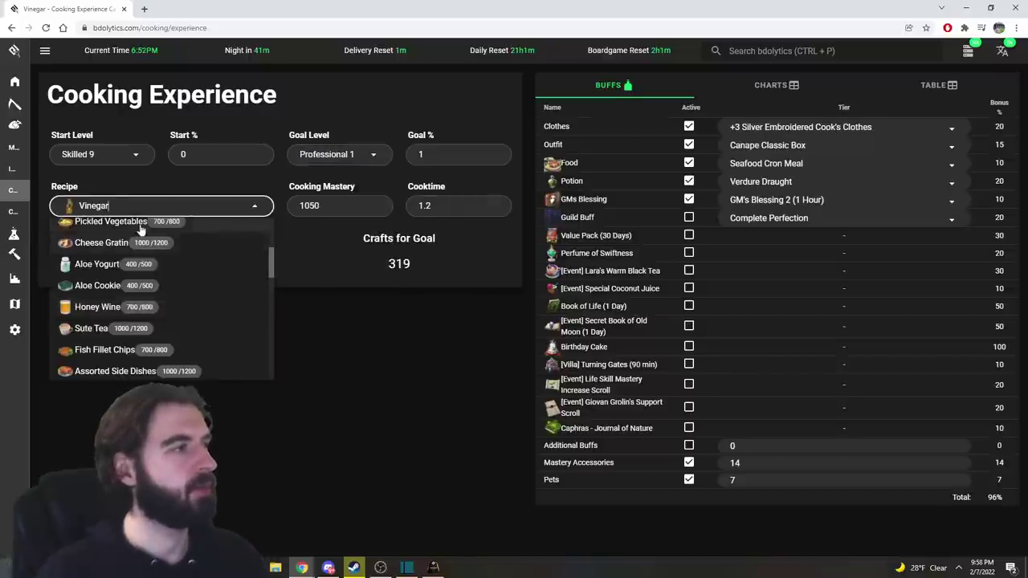
click(140, 224)
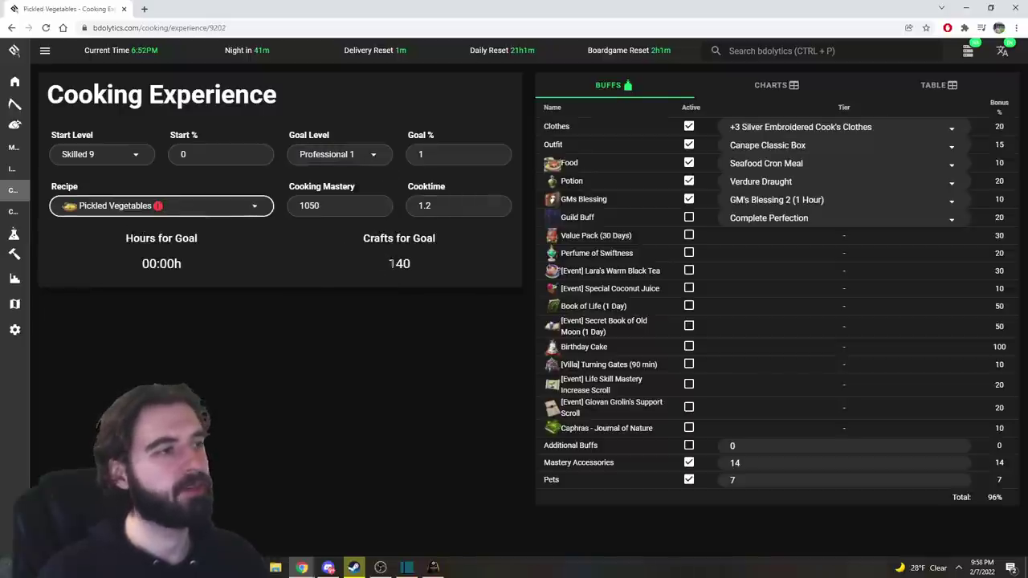
click(392, 318)
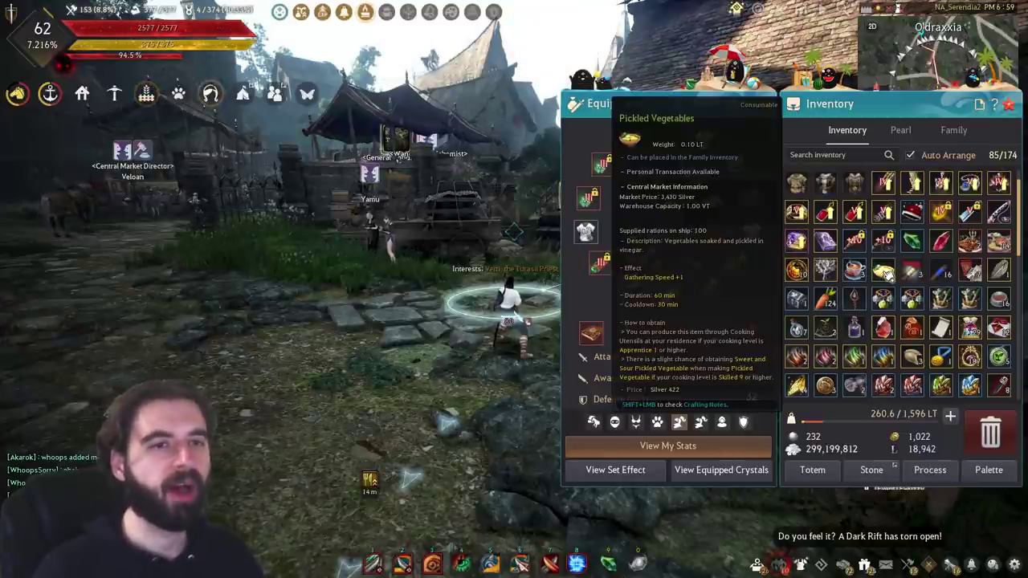
Step: Open Processing in Black Desert, select Imperial Cuisine and add the Pickled Vegetables as the material
key(l)
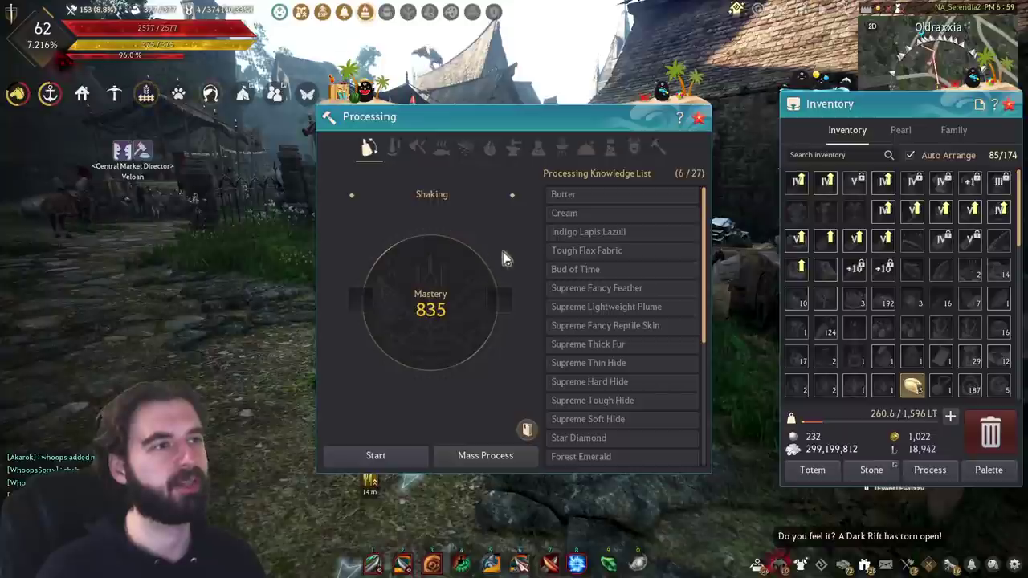
click(590, 147)
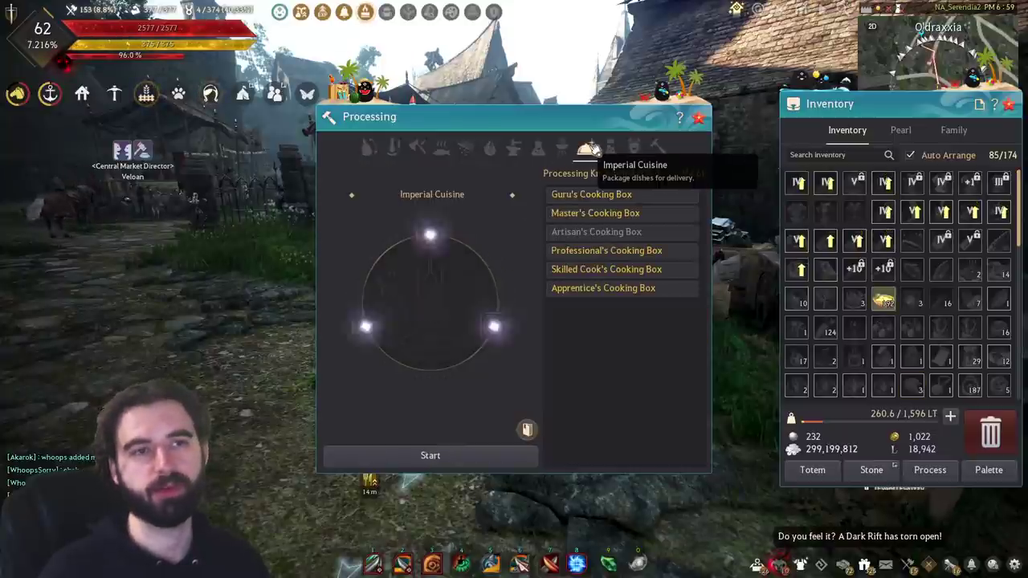
right_click(884, 300)
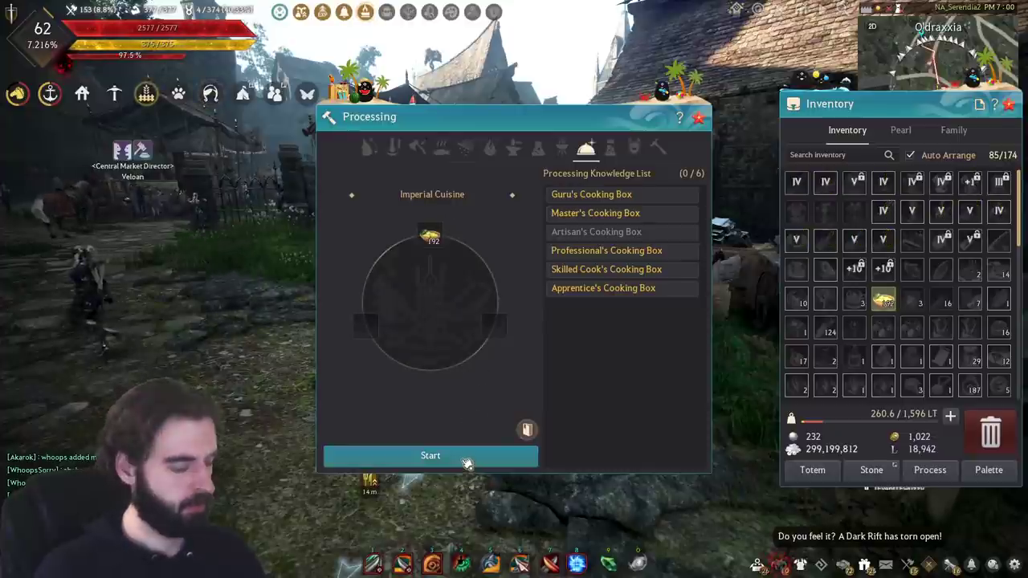
Step: Check the Cooking mastery in the character's life skill information
key(p)
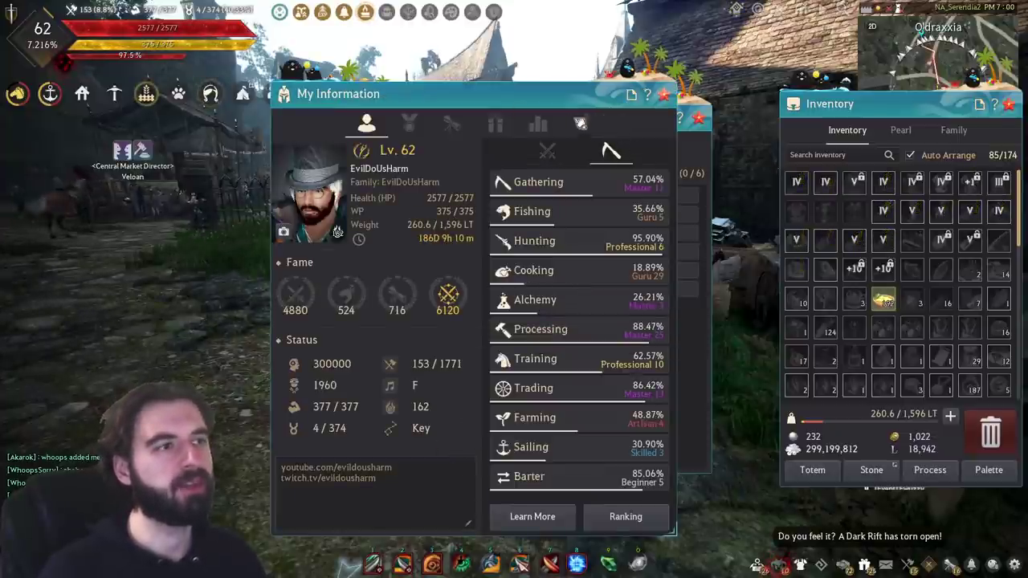
click(585, 127)
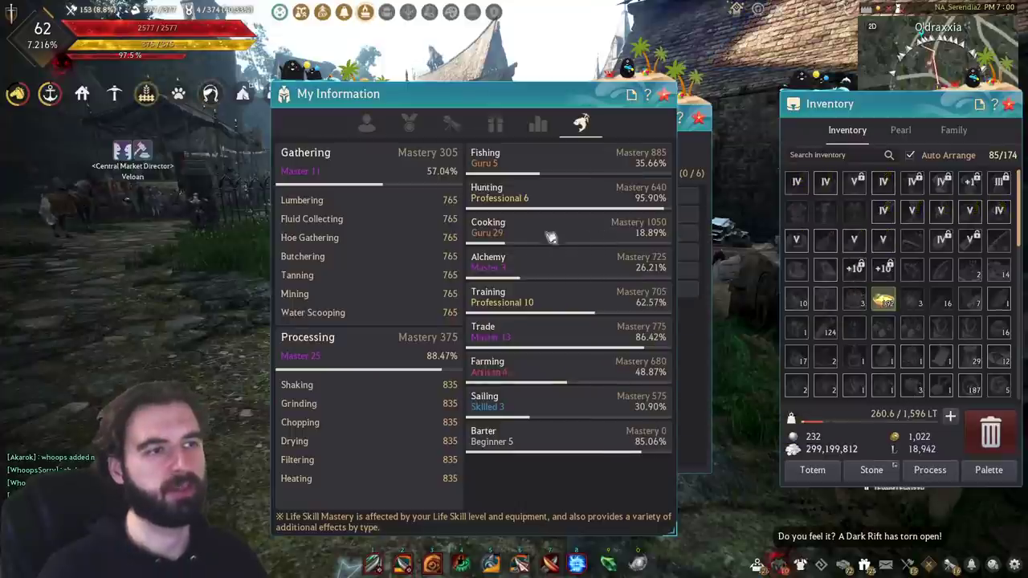
key(p)
Step: Start packing the Pickled Vegetables with Imperial Cuisine and inspect the Professional's Cooking Box in the inventory
click(459, 455)
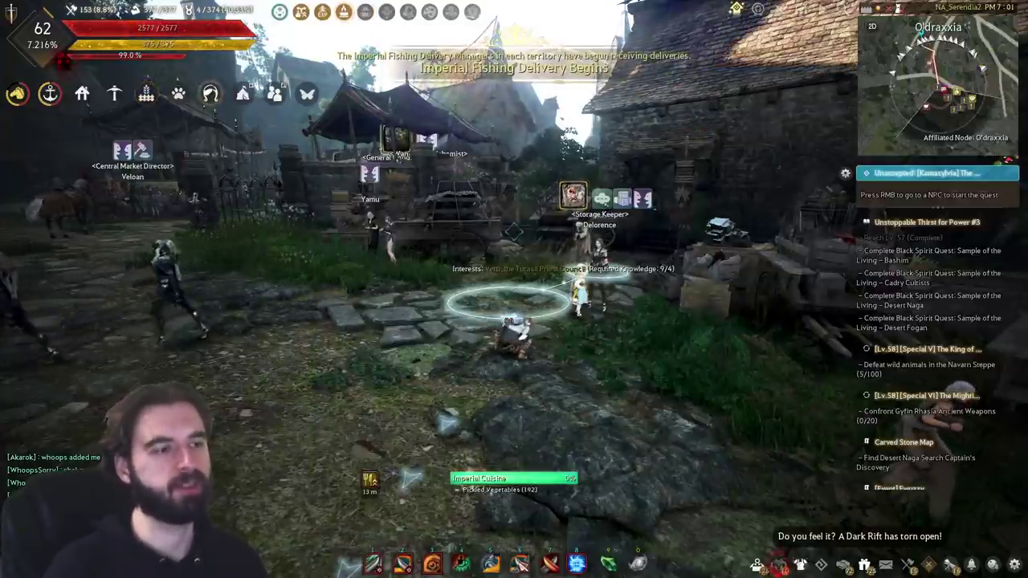
key(i)
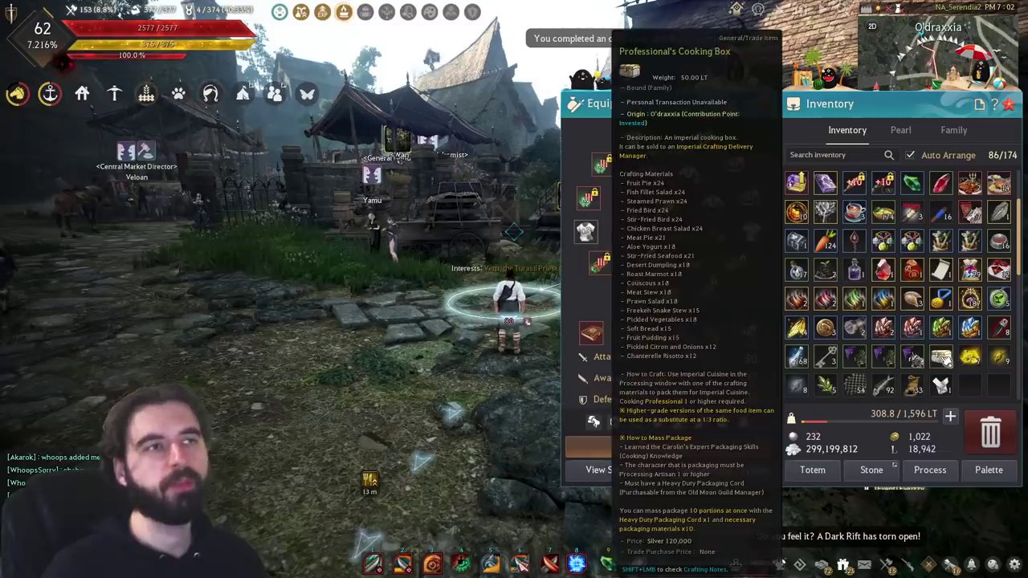
key(i)
Step: Run along the guide path through O'draxxia toward the Imperial Crafting Delivery NPC
key(w)
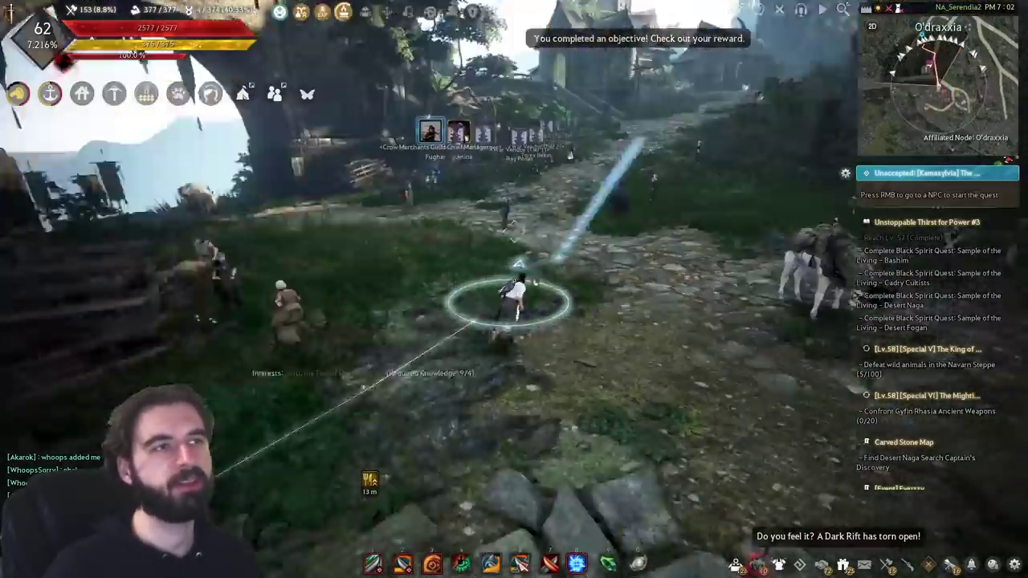
key(w)
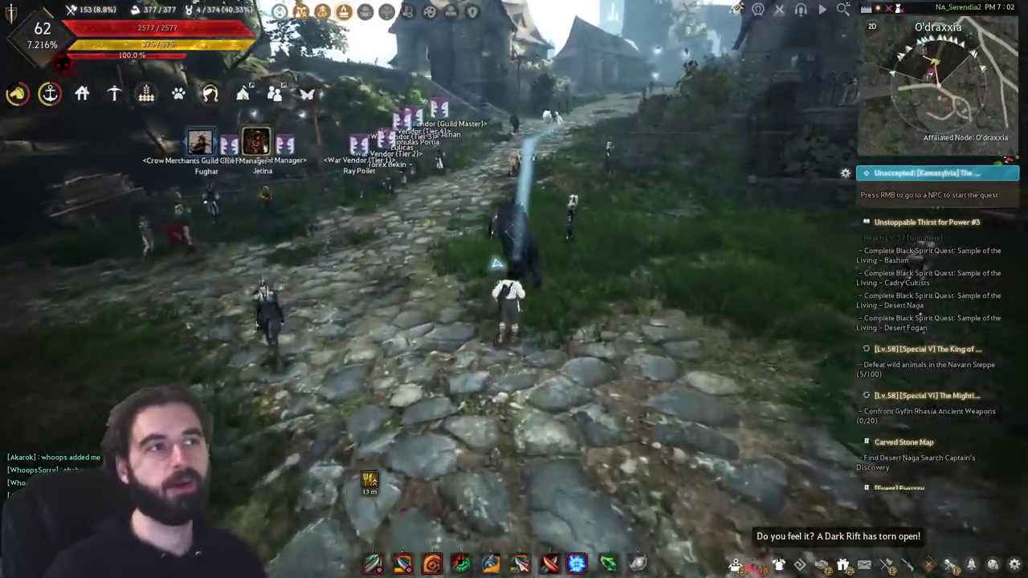
key(w)
Step: Open the world map and examine the different territories on it
key(m)
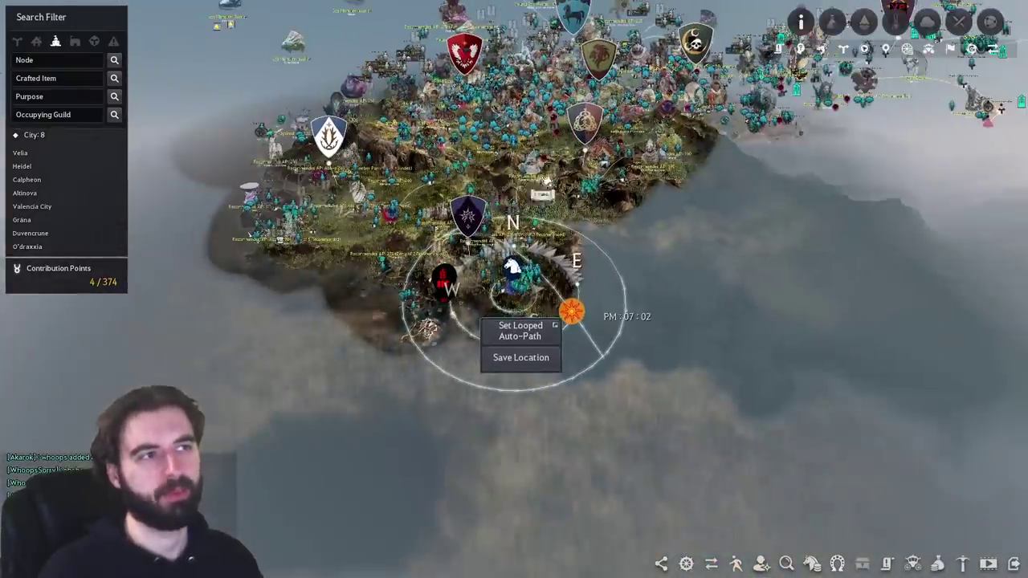
scroll(646, 360, up, 3)
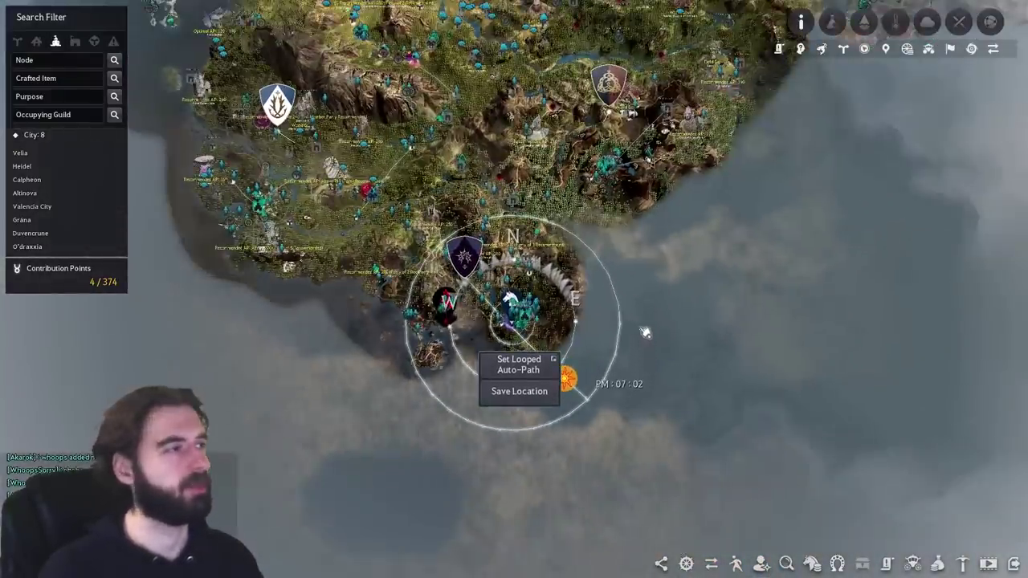
scroll(644, 342, down, 1)
scroll(555, 329, up, 1)
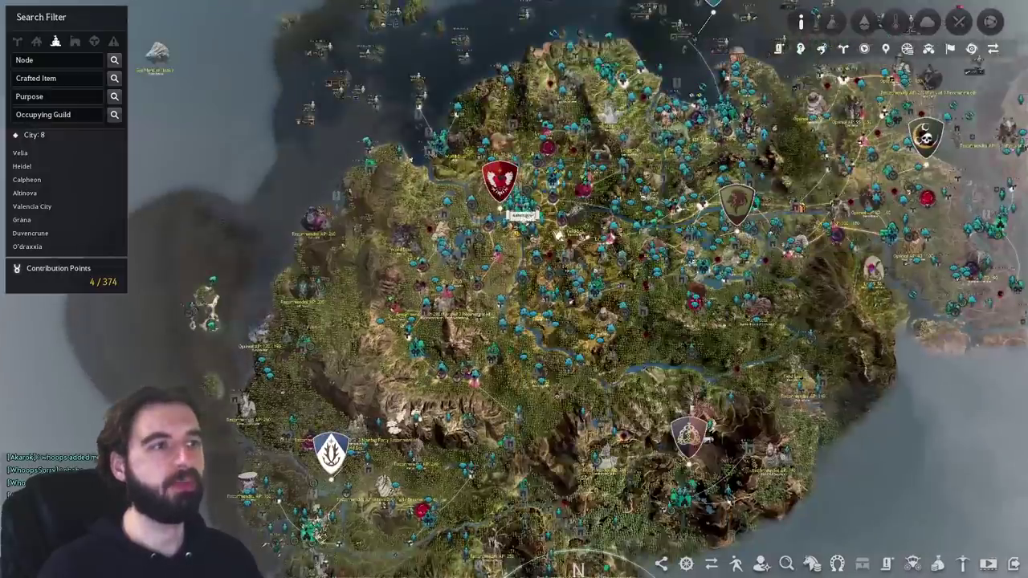
drag(743, 353, 506, 223)
drag(633, 290, 642, 518)
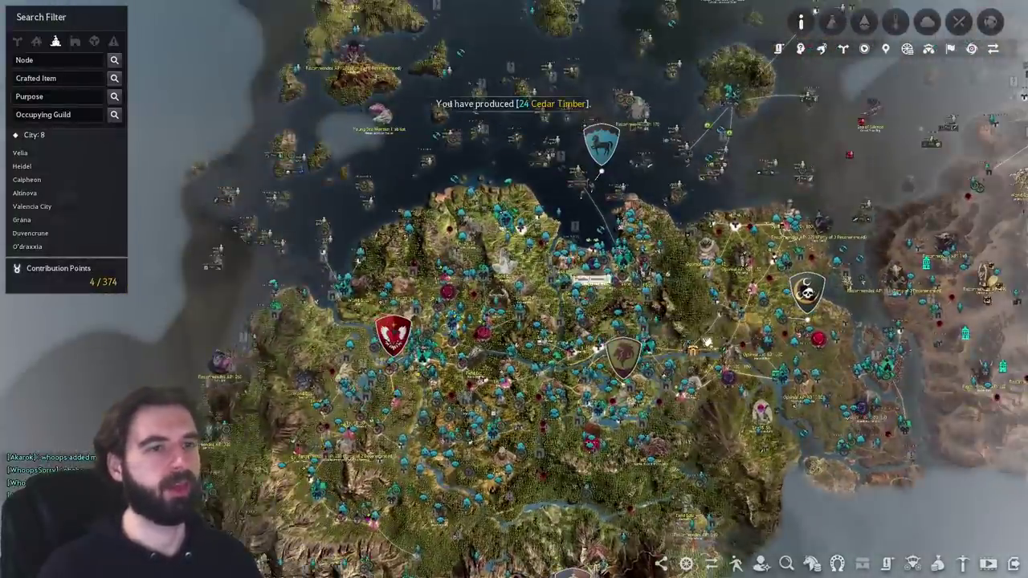
drag(886, 370, 556, 254)
drag(855, 176, 455, 440)
key(m)
Step: Run to the Imperial Crafting Delivery NPC Doxia and open the Imperial Delivery list to check the cooking box prices
key(w)
key(shift+w)
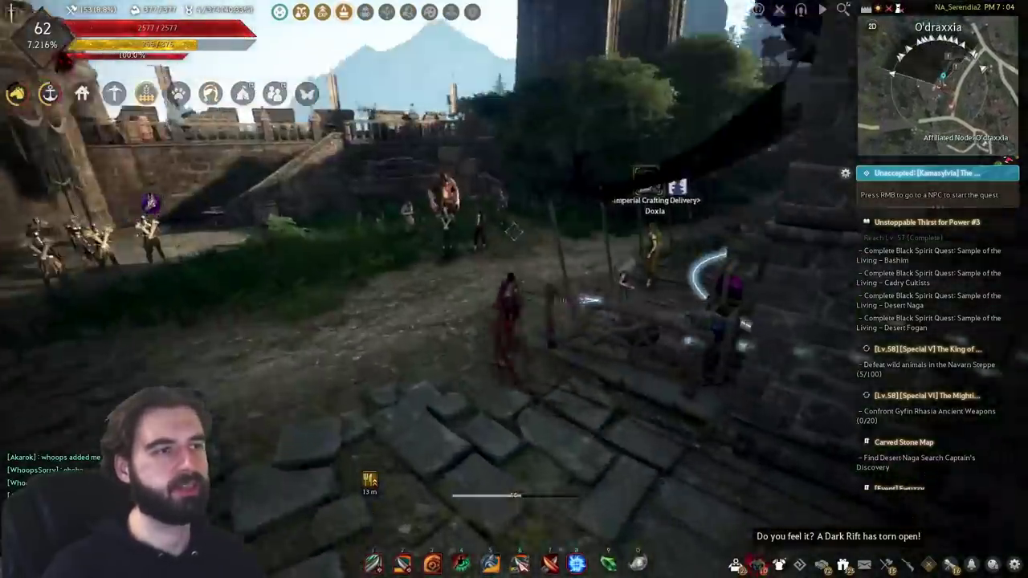
key(r)
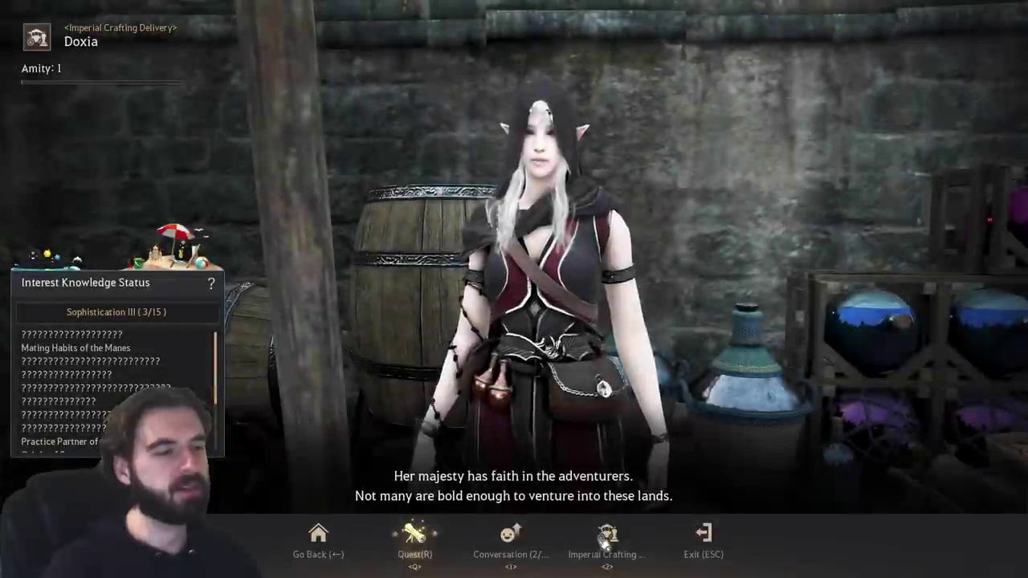
click(608, 542)
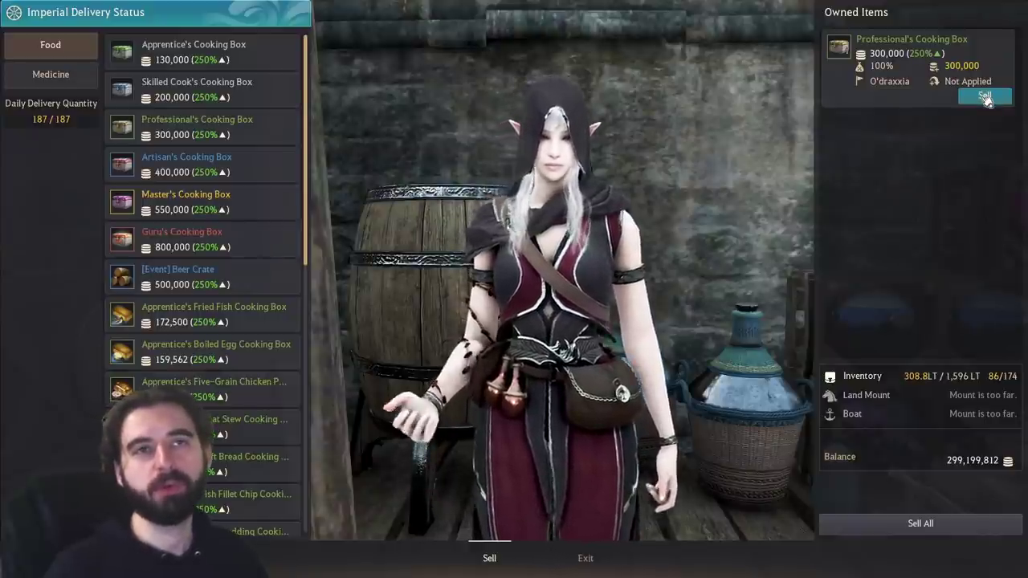
Step: Leave the delivery dialogue and check the life skill mastery in the character information
key(Escape)
key(Escape)
key(p)
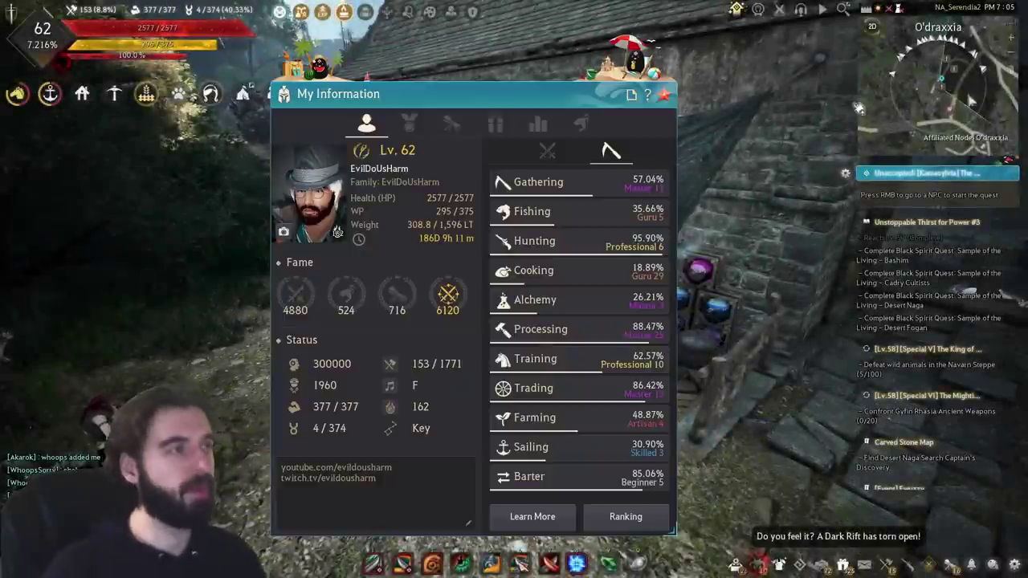
click(581, 123)
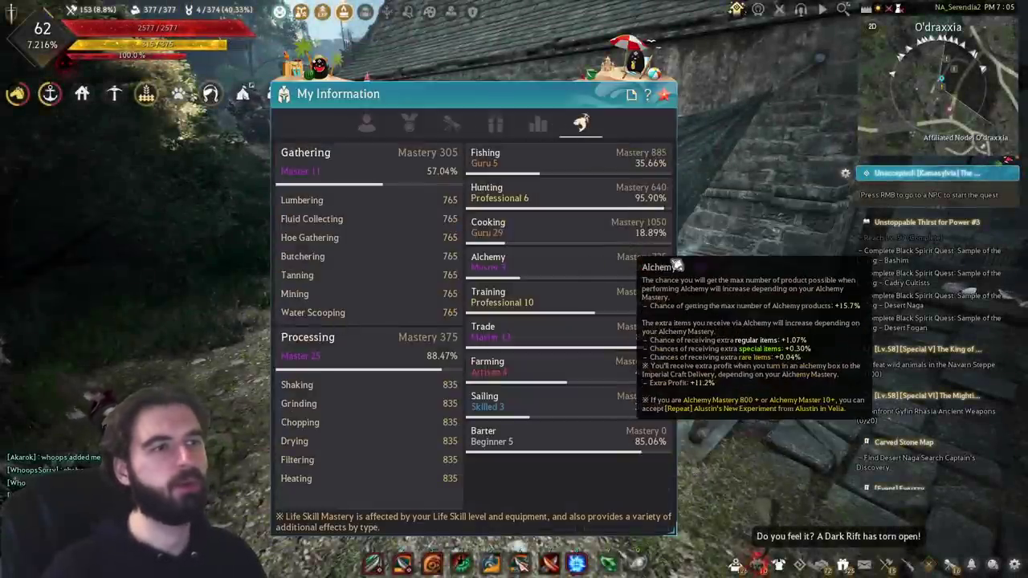
key(Escape)
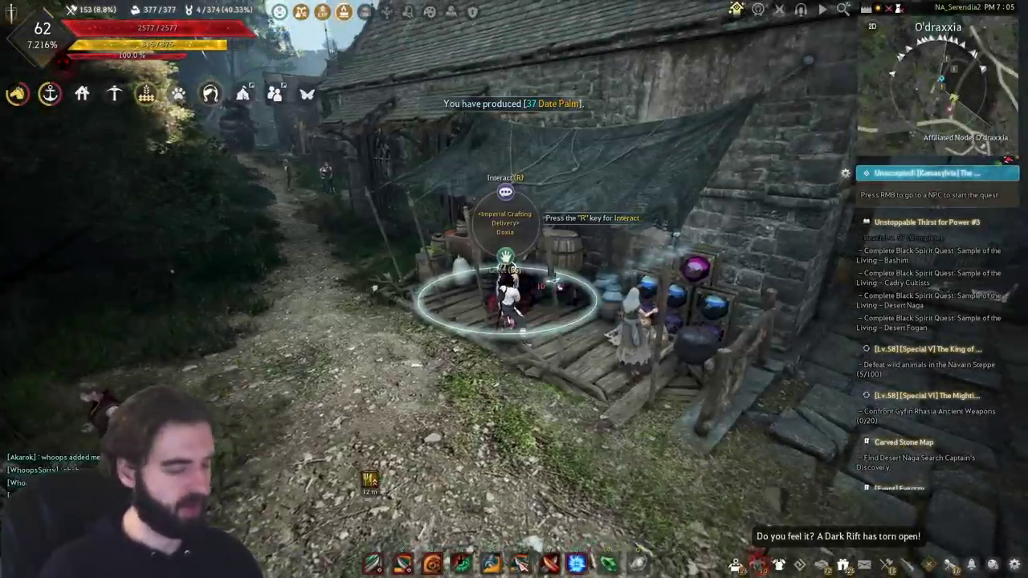
Step: View the character's equipment and inventory, and recheck the life skill mastery values
key(e)
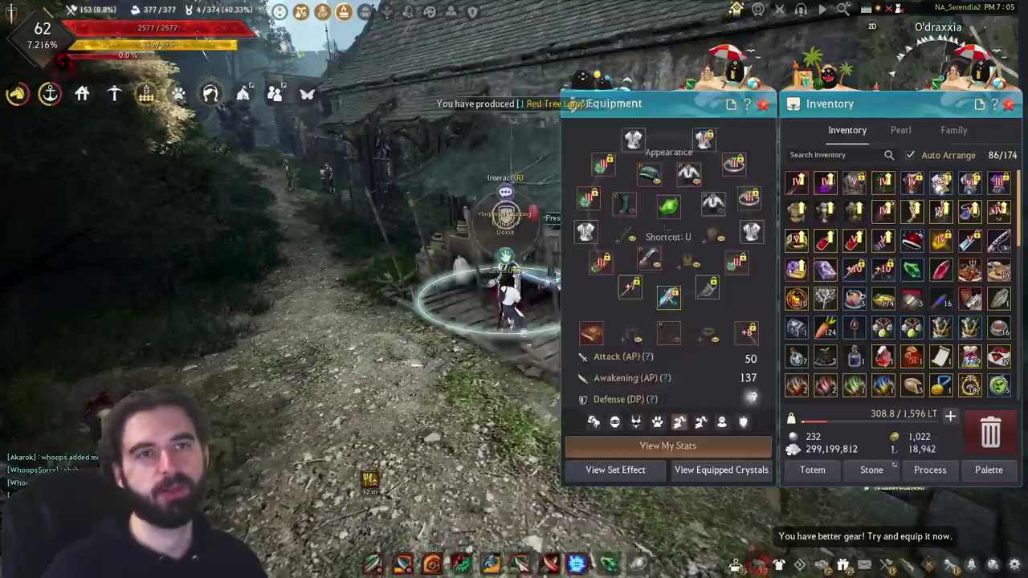
key(Escape)
key(p)
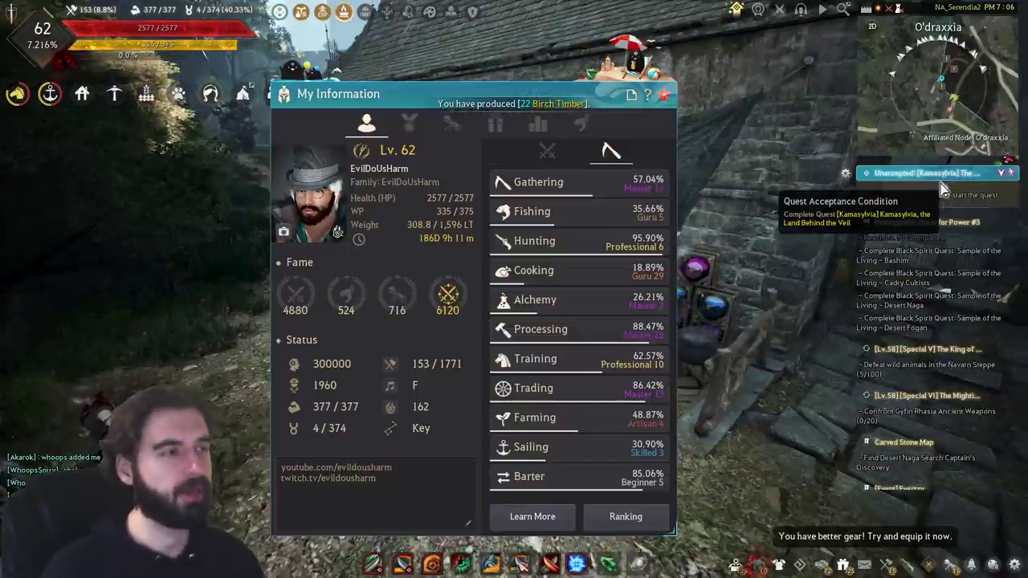
click(580, 123)
key(Escape)
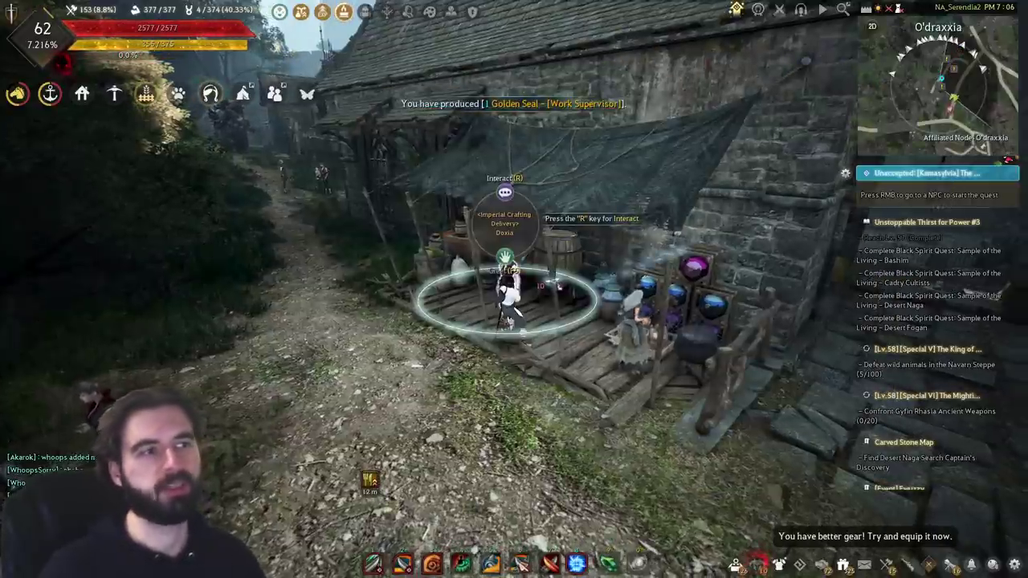
Step: Talk to Doxia again and reopen the Imperial Delivery list with the Professional's Cooking Box offer
key(r)
click(608, 536)
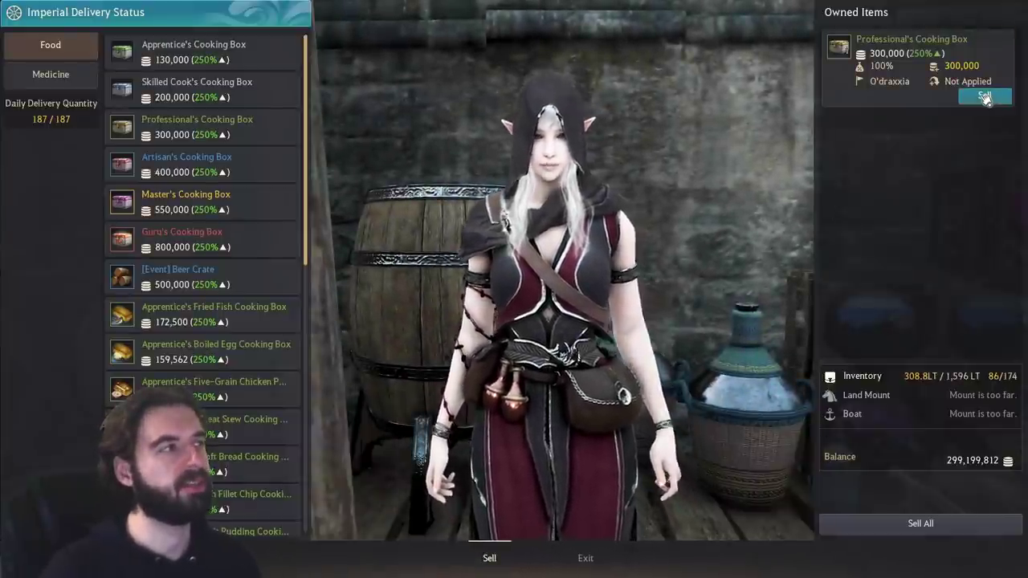
Step: Leave the Imperial Delivery dialogue, check the contribution points, and calculate 374/2 in the calculator for the daily delivery quantity
key(Escape)
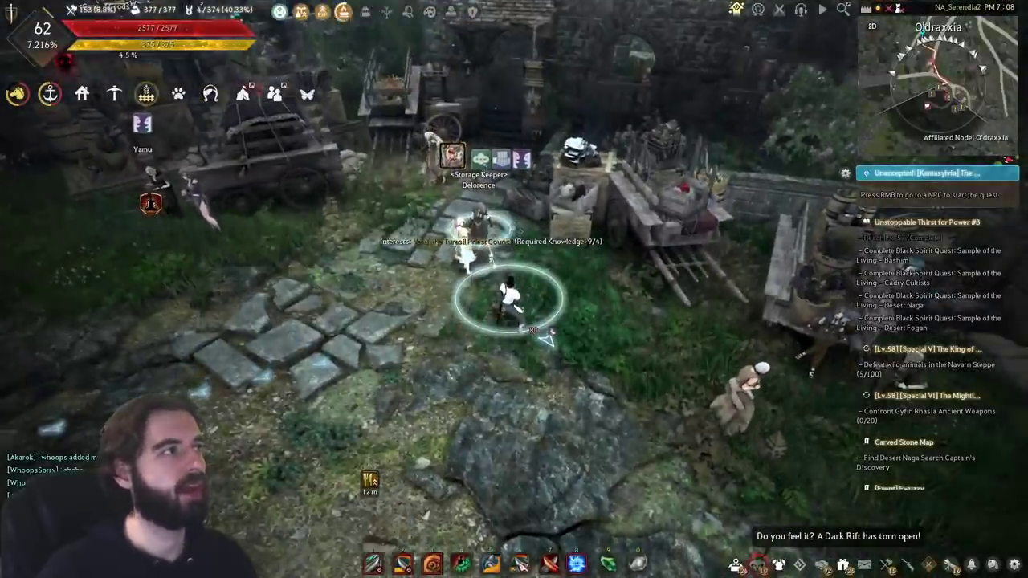
mouse_move(189, 11)
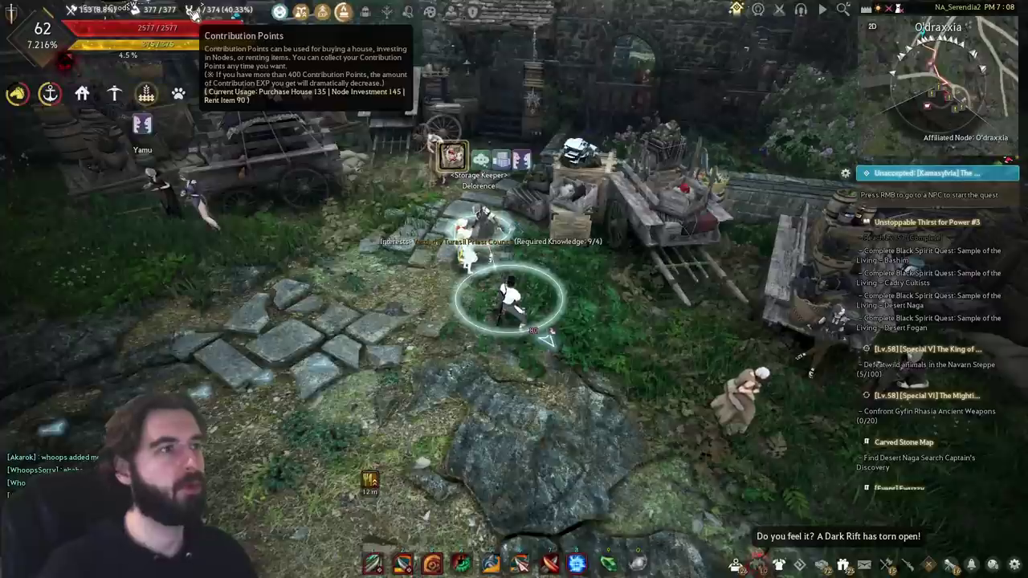
key(XF86Calculator)
text(374/2)
key(Return)
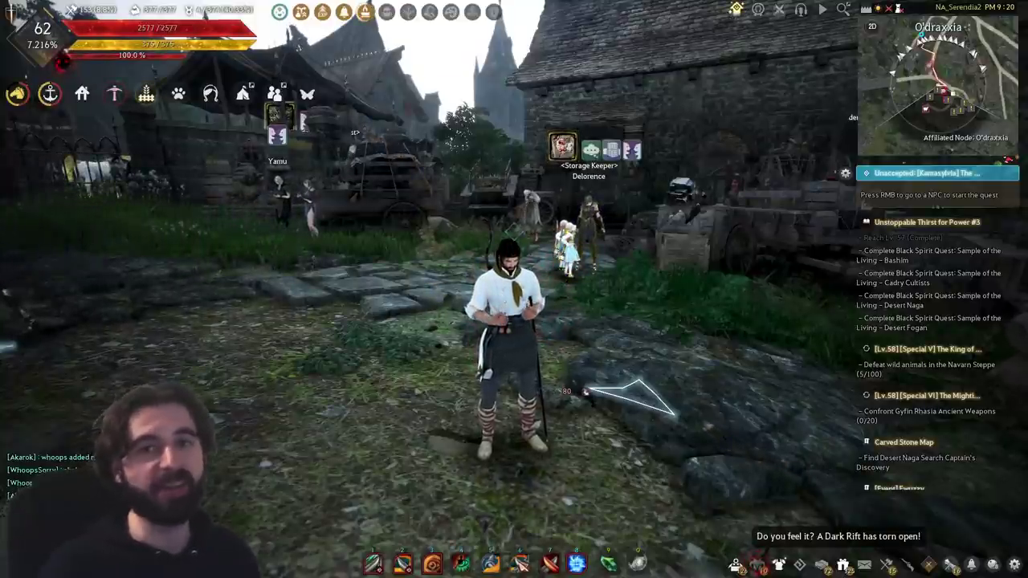
Step: Switch to BDOlytics, open the Imperial Cooking page, and set the mastery to 350
key(alt+Tab)
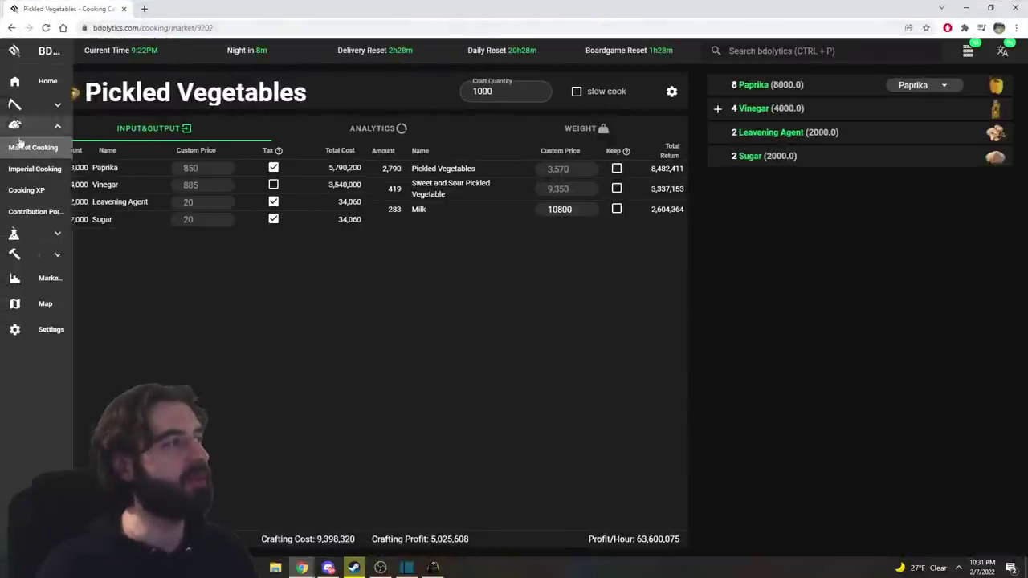
click(39, 170)
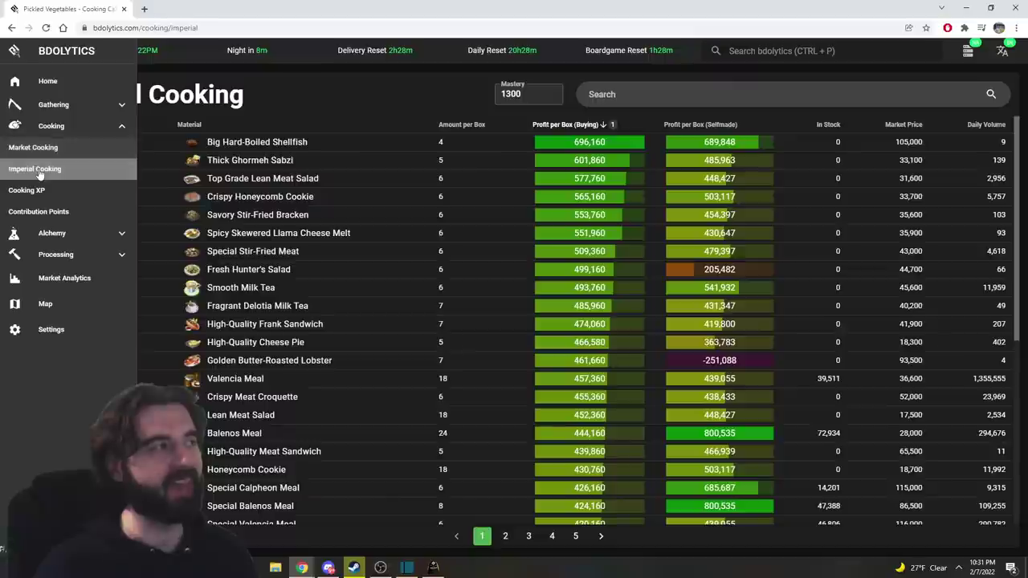
scroll(401, 177, down, 1)
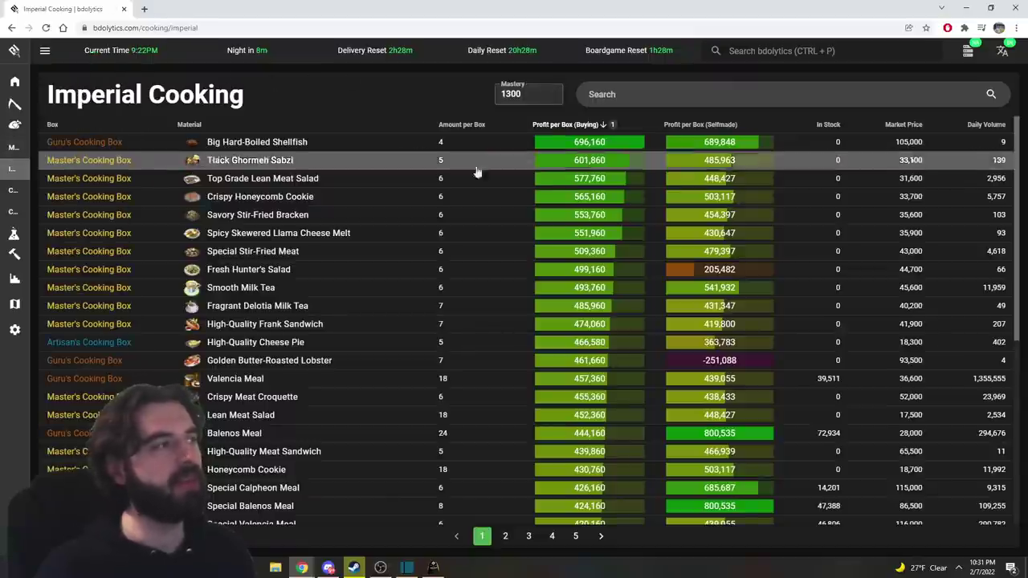
scroll(450, 160, up, 1)
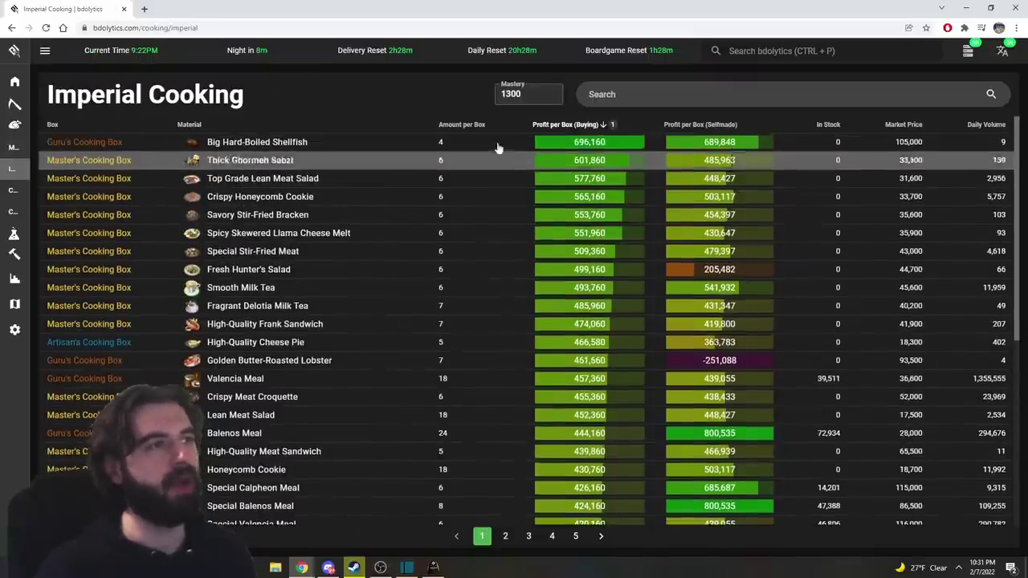
double_click(529, 94)
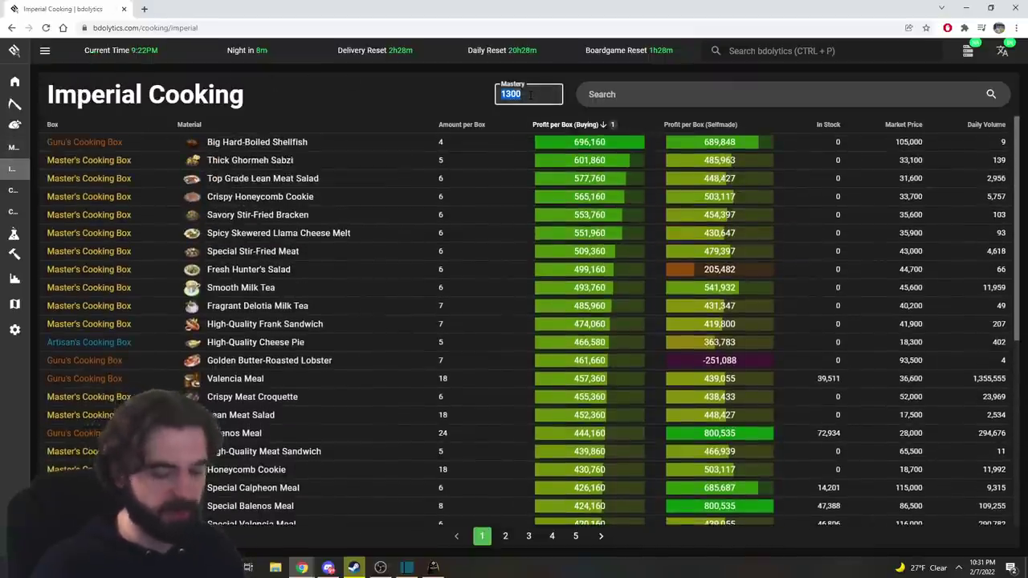
text(350)
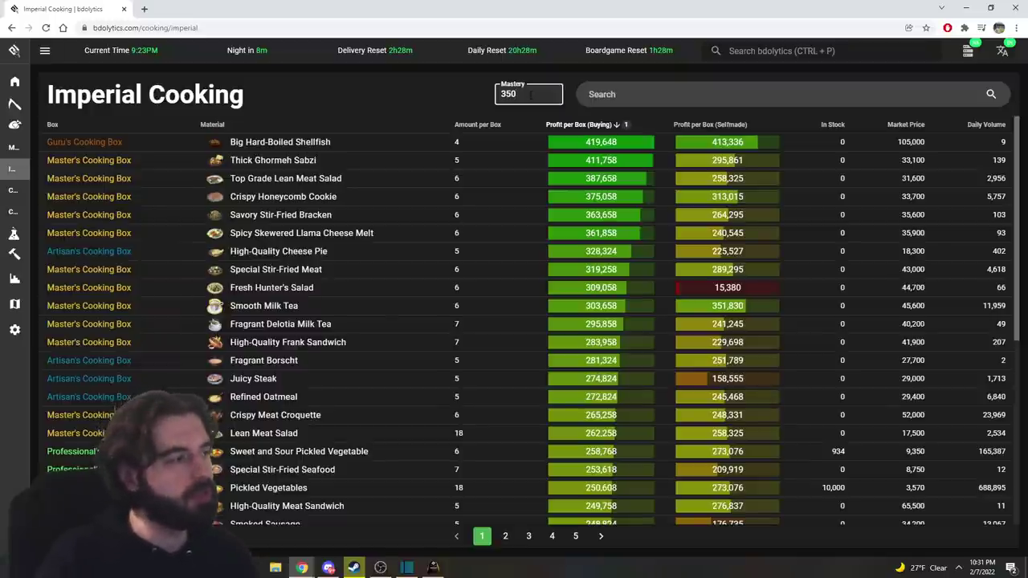
Step: Find Pickled Vegetables in the list and calculate its daily box profit as 250000 × 187, multiplied by 7 for a week
scroll(404, 206, down, 3)
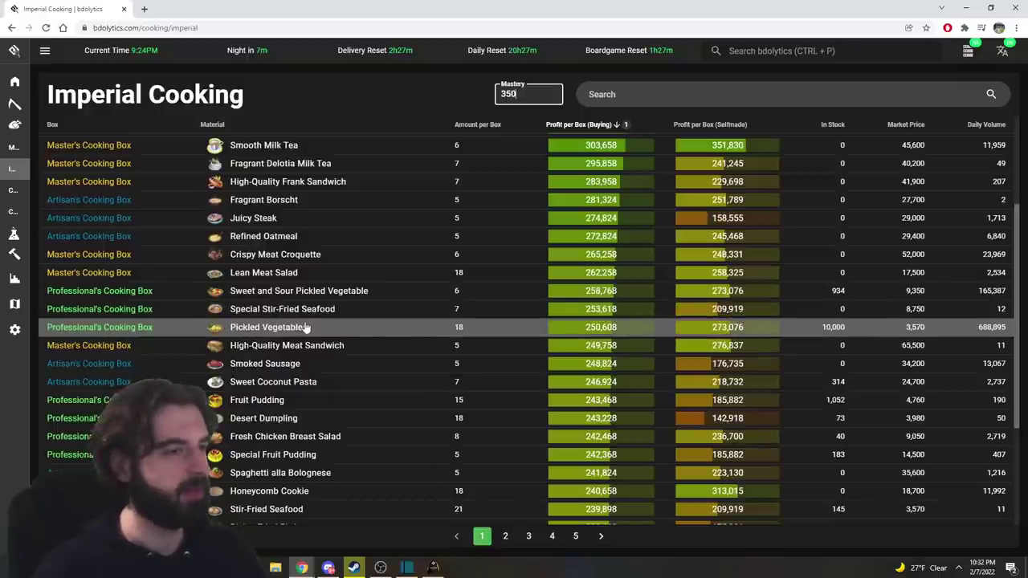
click(585, 329)
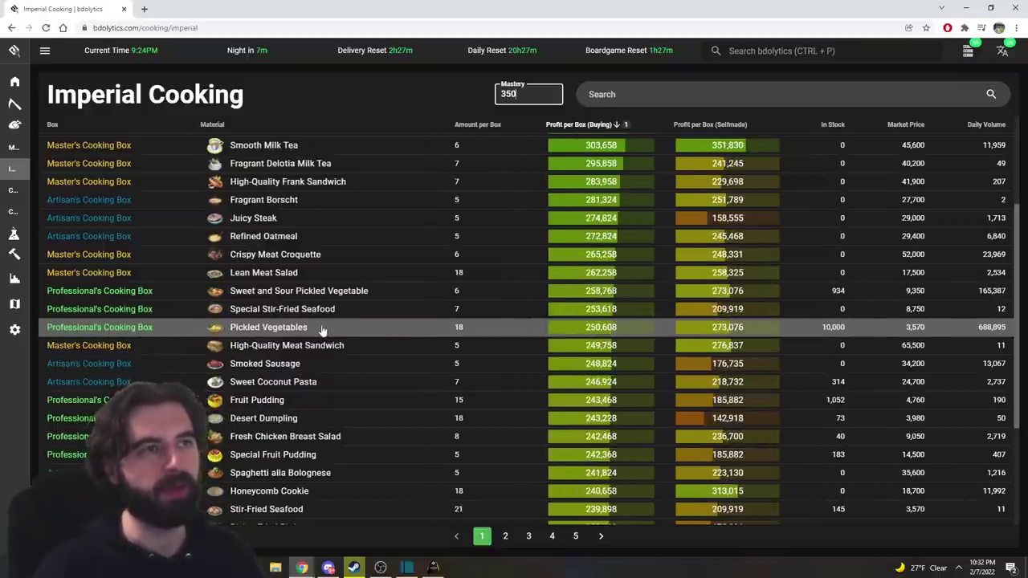
key(super)
text(calc)
key(Return)
text(2250000)
text(*187)
key(Return)
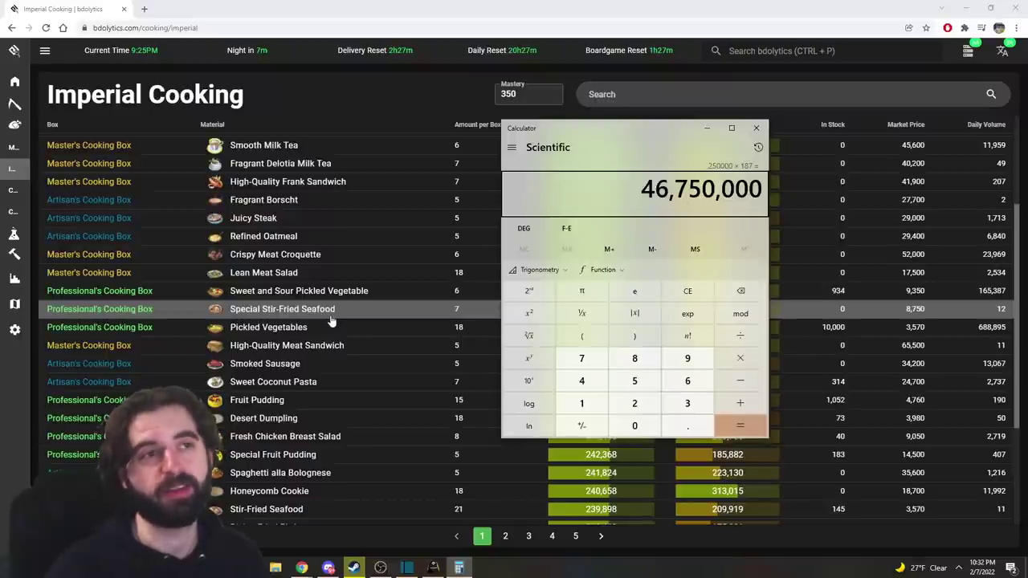
text(*7)
key(Return)
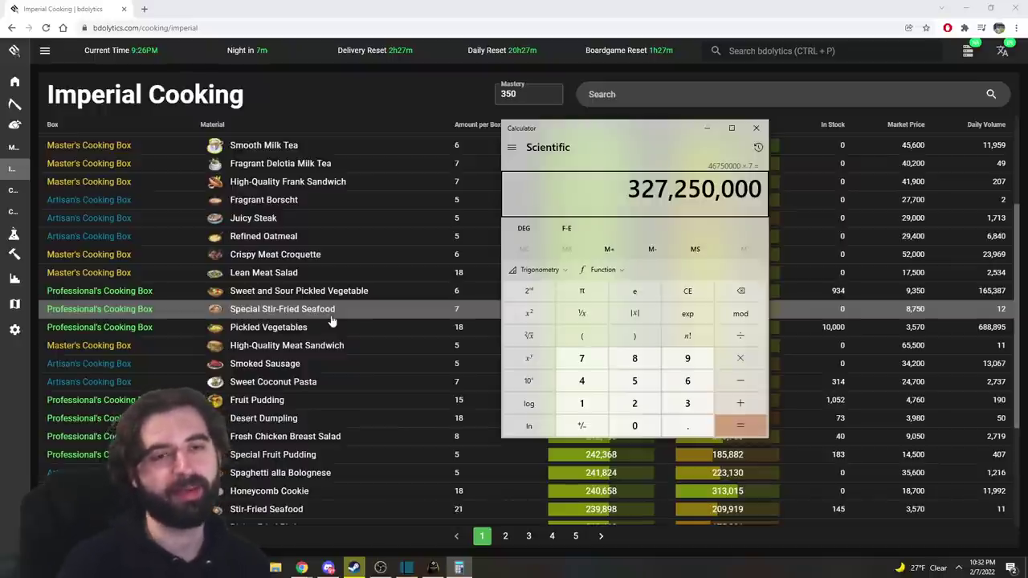
Step: Minimize the calculator and the browser to return to Black Desert, and walk the character forward
click(706, 127)
click(966, 8)
key(w)
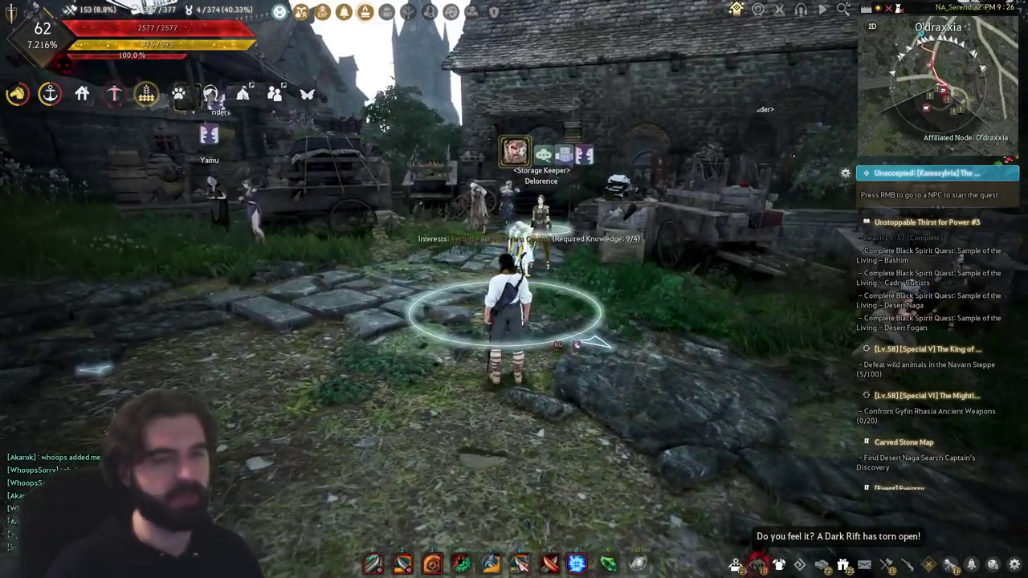
Step: Switch to the YouTube video on packaging 10 Imperial boxes at a time and look over its title and description
key(alt+Tab)
scroll(273, 211, down, 2)
scroll(263, 215, up, 2)
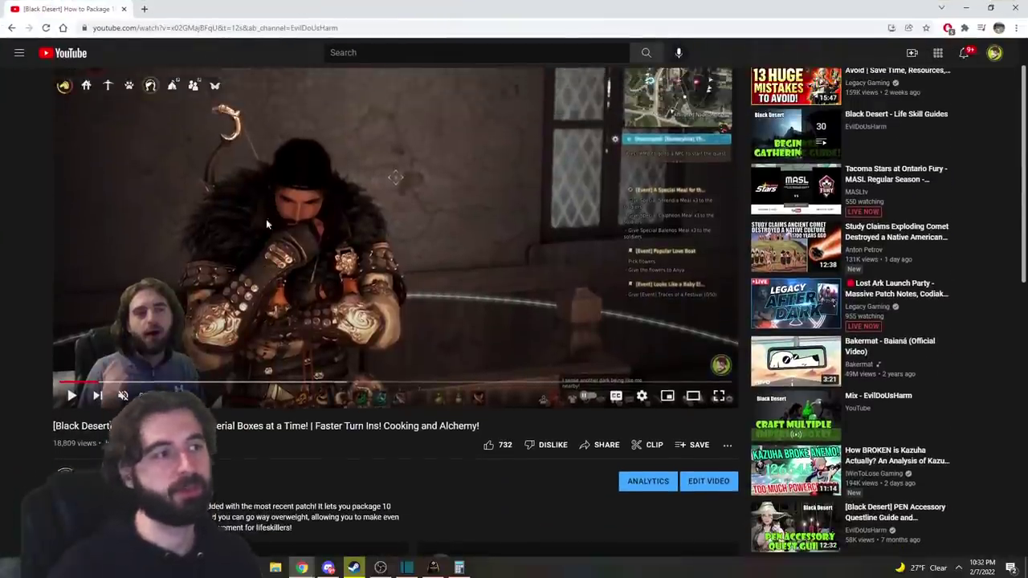
scroll(282, 241, down, 1)
scroll(283, 242, down, 3)
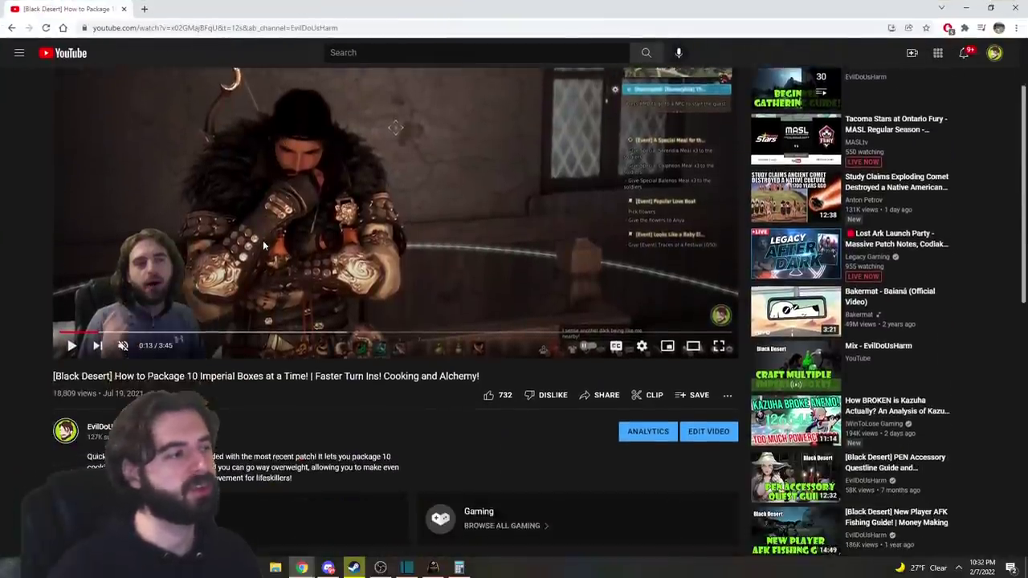
drag(163, 270, 318, 271)
click(333, 294)
scroll(292, 275, down, 1)
scroll(288, 268, up, 2)
scroll(264, 271, up, 1)
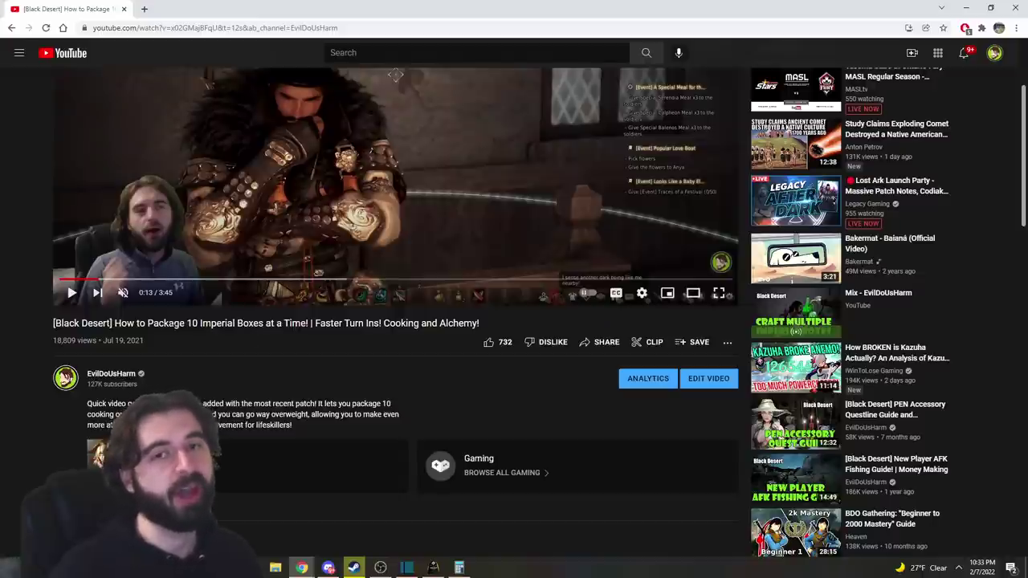
scroll(153, 319, down, 1)
drag(153, 270, 273, 270)
click(293, 302)
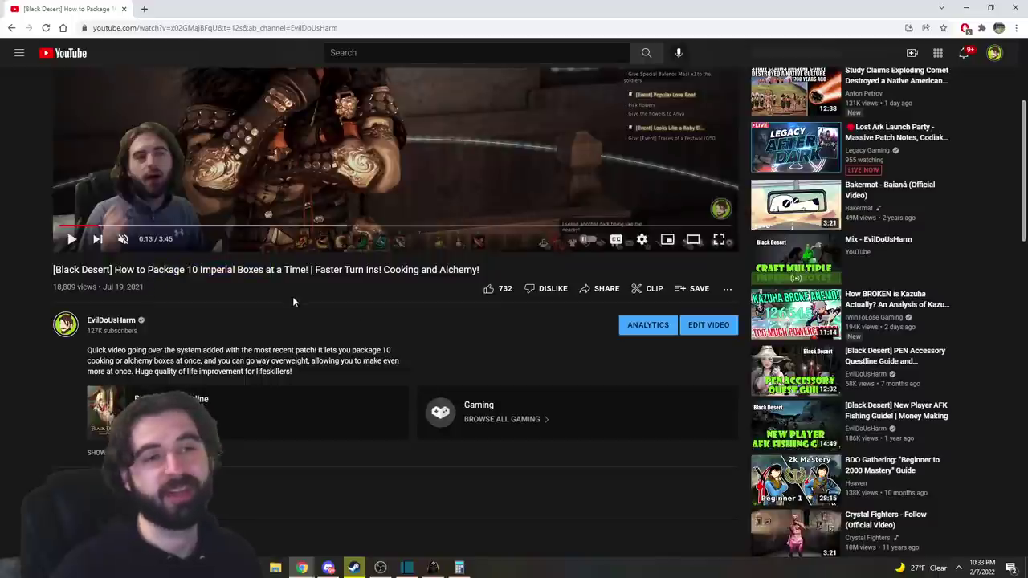
scroll(292, 302, up, 3)
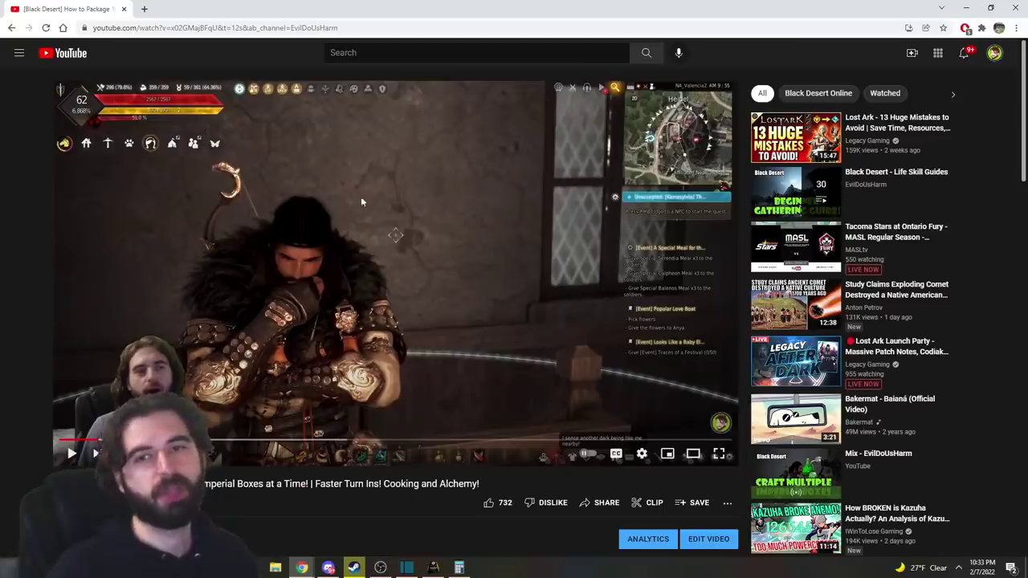
scroll(241, 204, down, 1)
scroll(277, 211, up, 1)
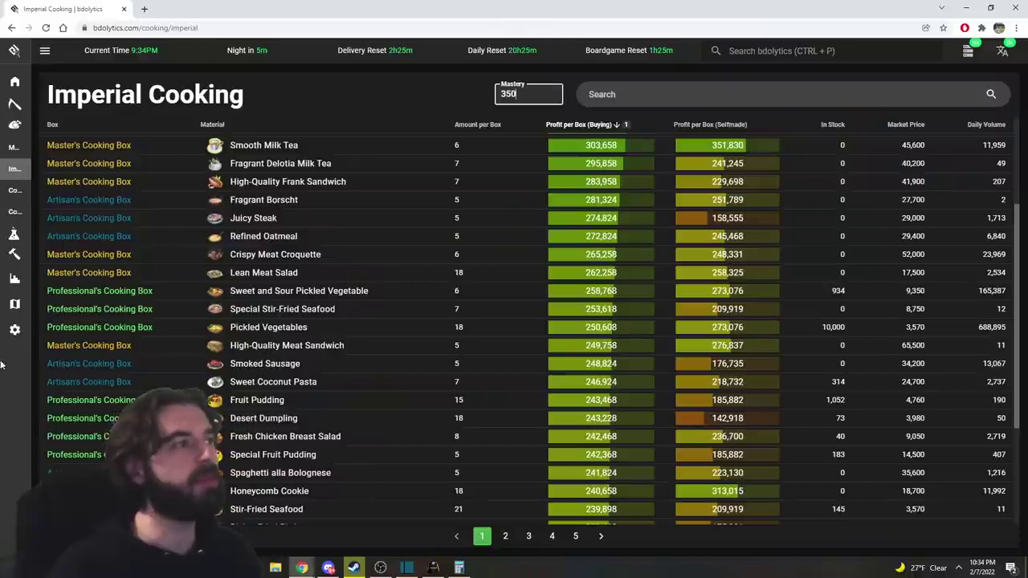
Step: Set the mastery to 1300 on the BDOlytics Imperial Cooking page and look over the most profitable boxes
mouse_move(21, 156)
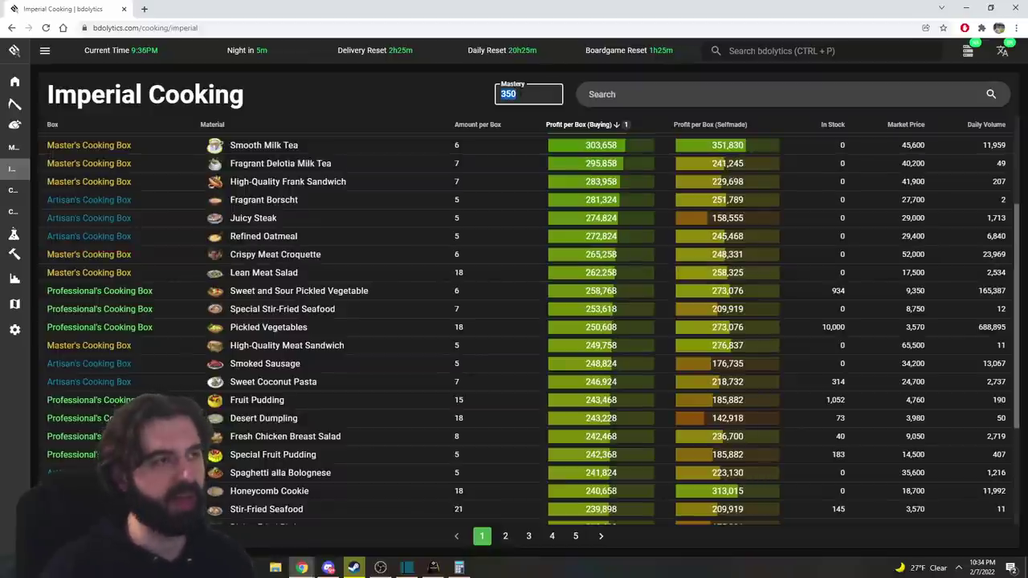
text(1300)
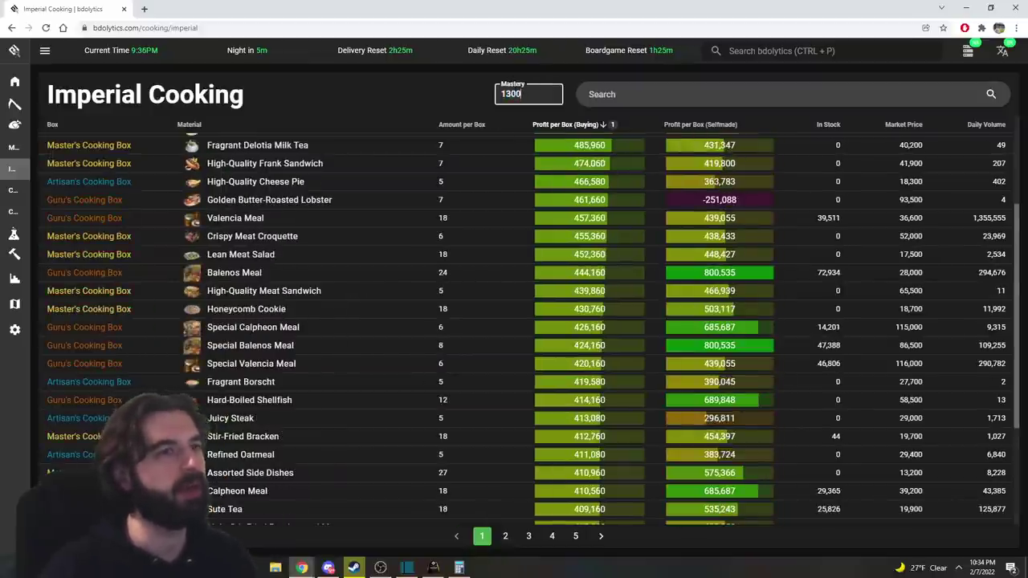
scroll(353, 300, up, 2)
scroll(249, 325, down, 1)
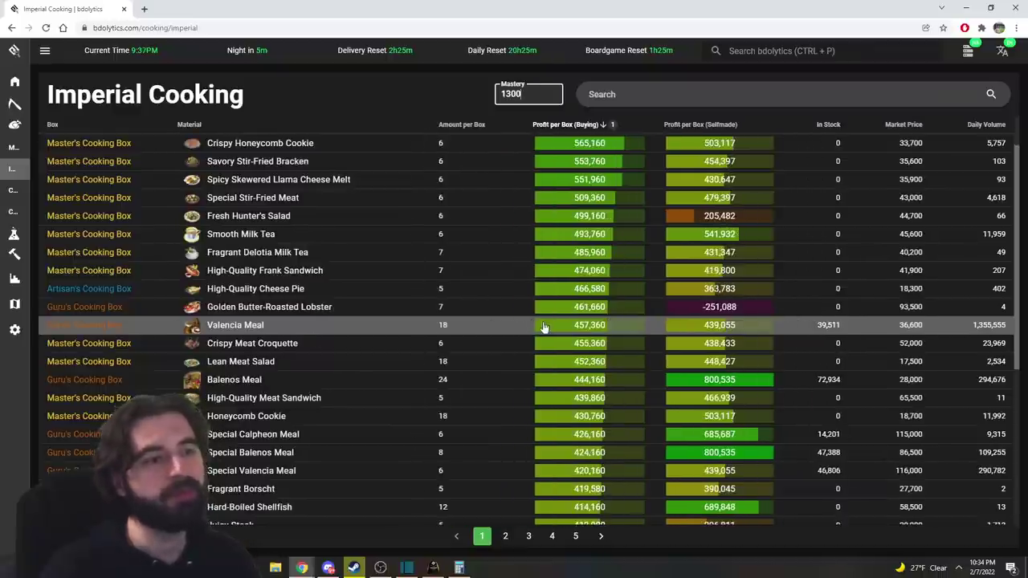
Step: Calculate the daily profit for Valencia Meal boxes as 457000 × 187, and close the calculator
click(543, 327)
click(508, 334)
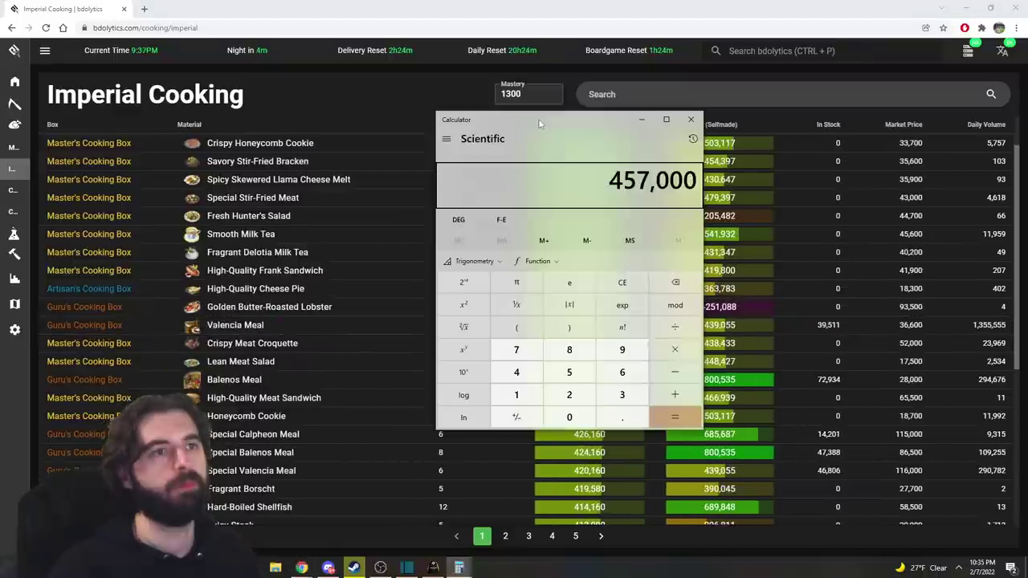
text(/187)
key(Return)
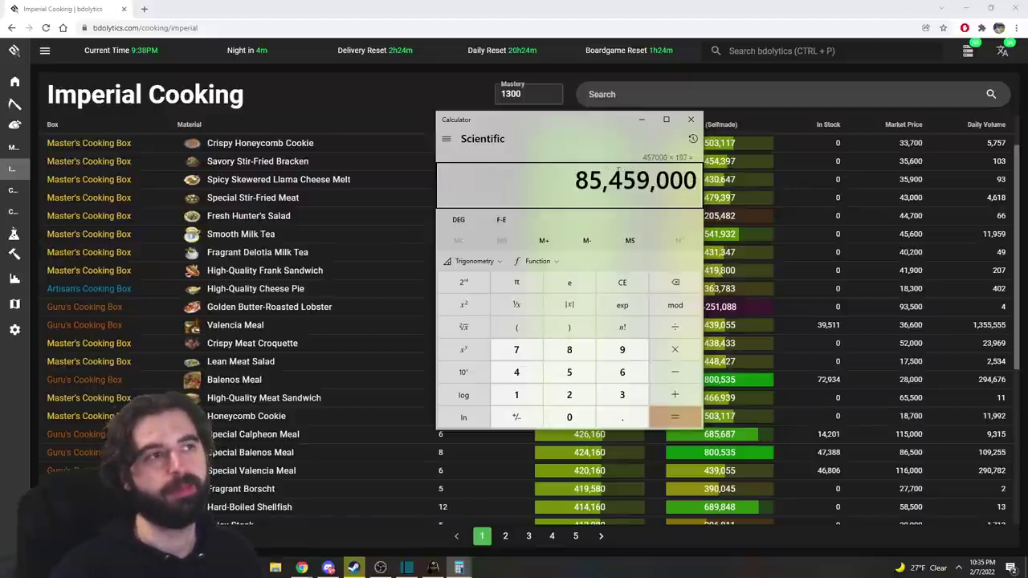
click(689, 121)
Step: Open BDOlytics' Market Cooking page, clear the "pickled" search, and sort the recipes by highest silver per hour
key(alt+Tab)
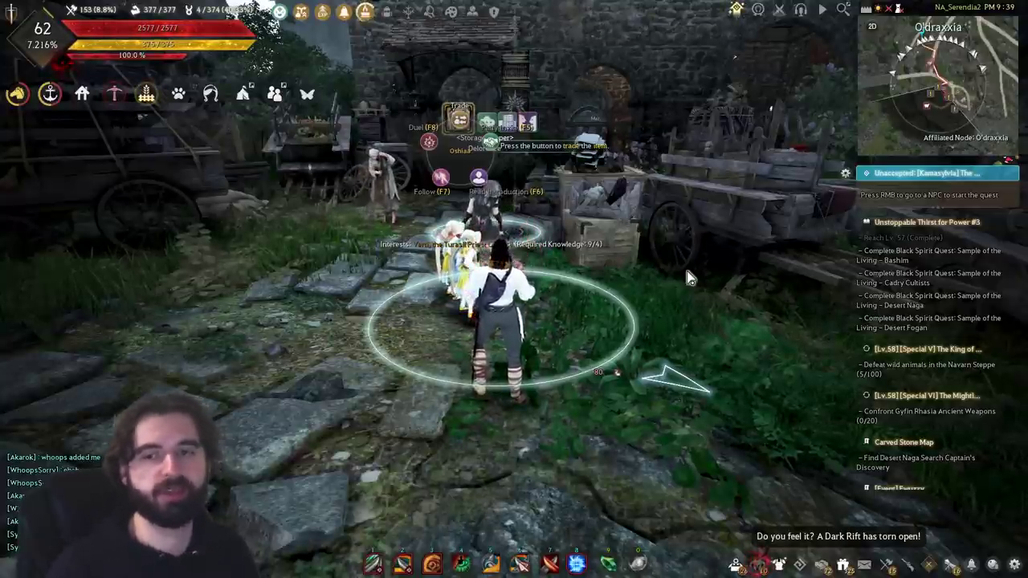
key(alt+Tab)
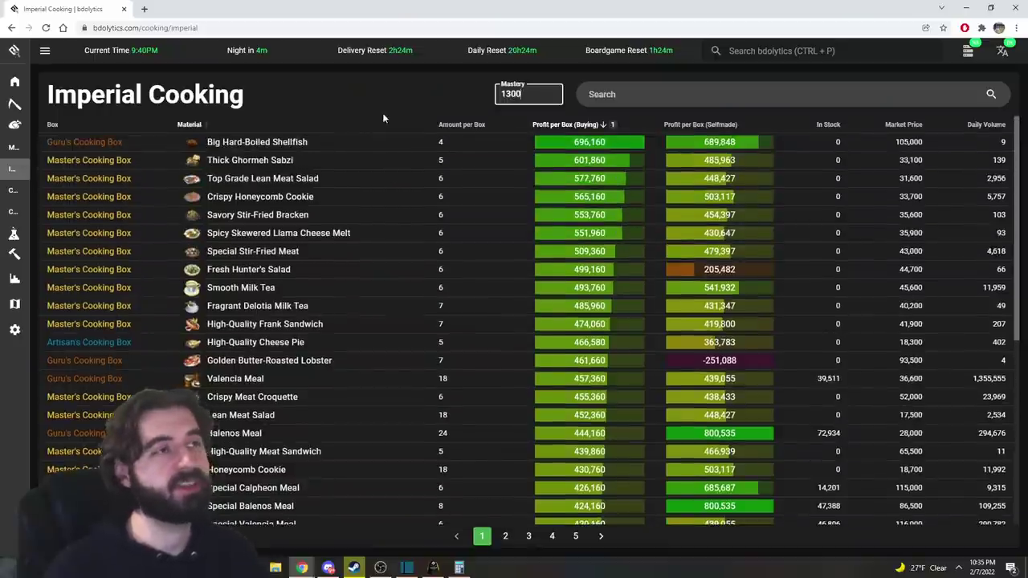
click(392, 103)
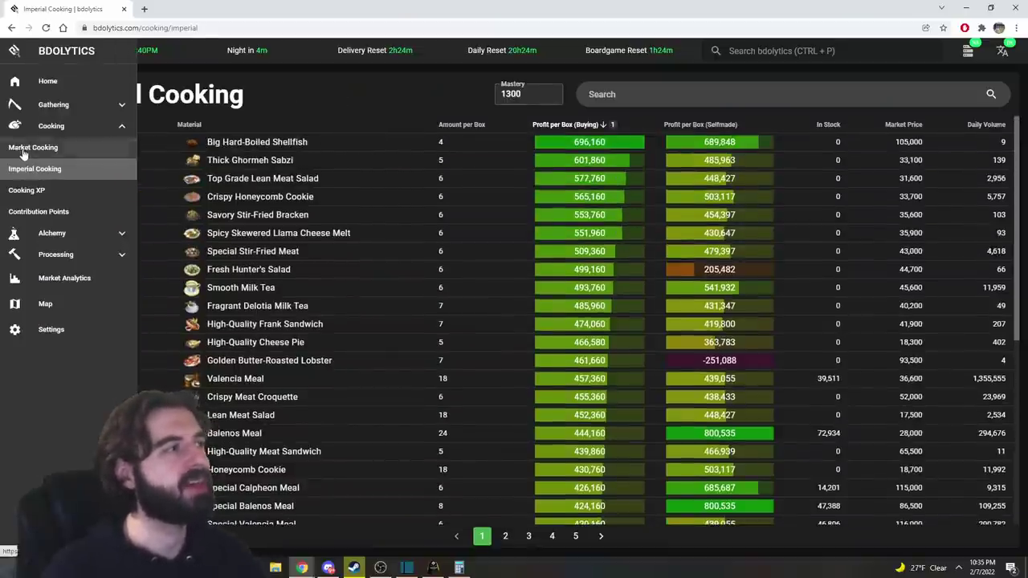
click(48, 146)
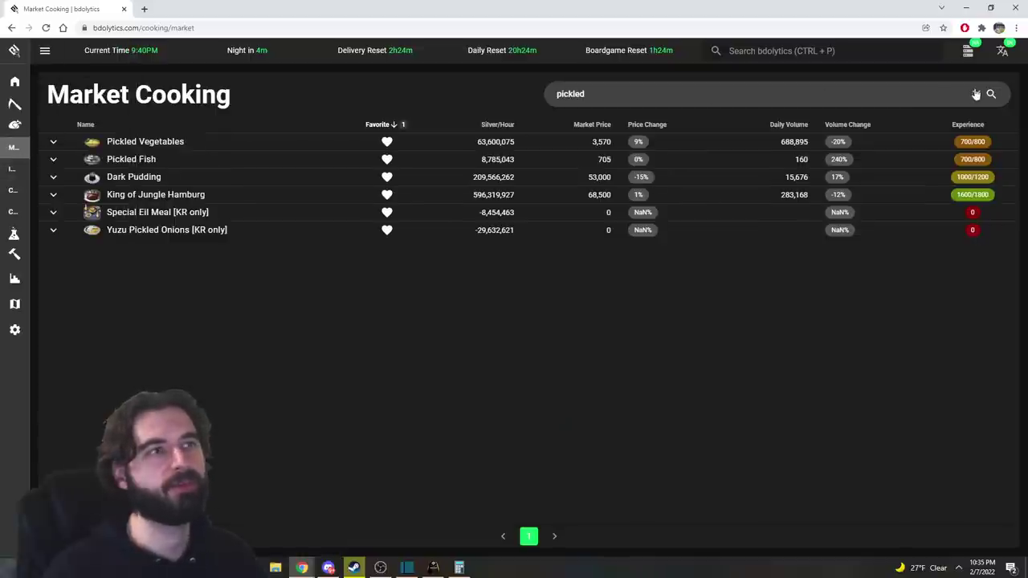
click(976, 94)
click(485, 125)
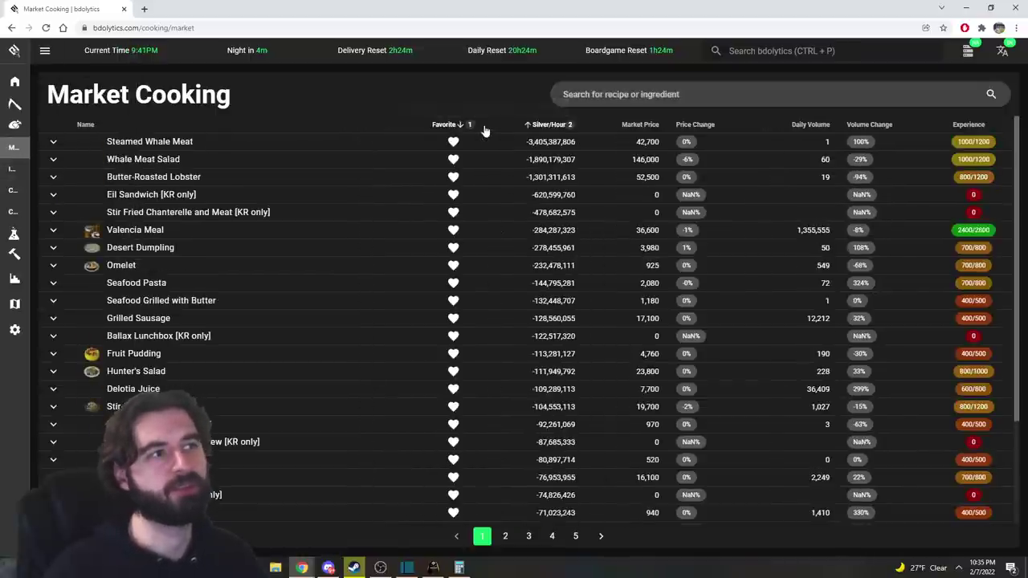
click(524, 128)
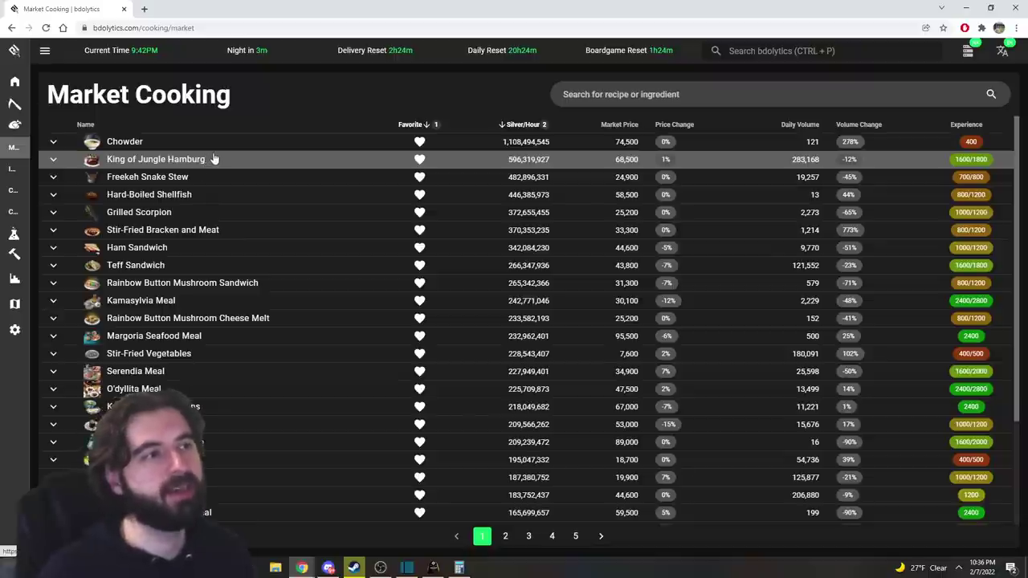
Step: Inspect the King of Jungle Hamburg ingredients and recipe page, and open the Grilled Scorpion cost and profit calculation
click(56, 160)
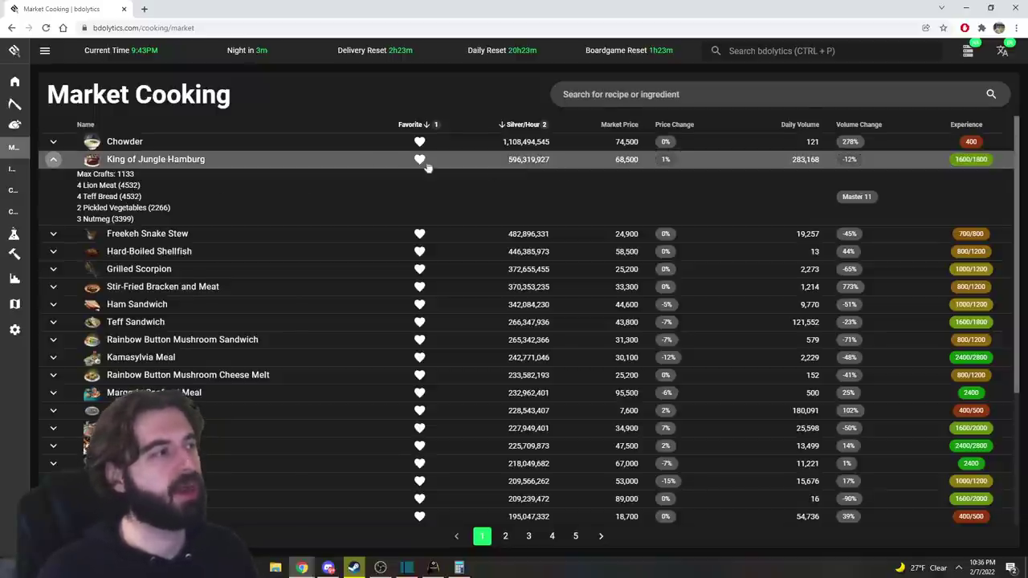
click(235, 156)
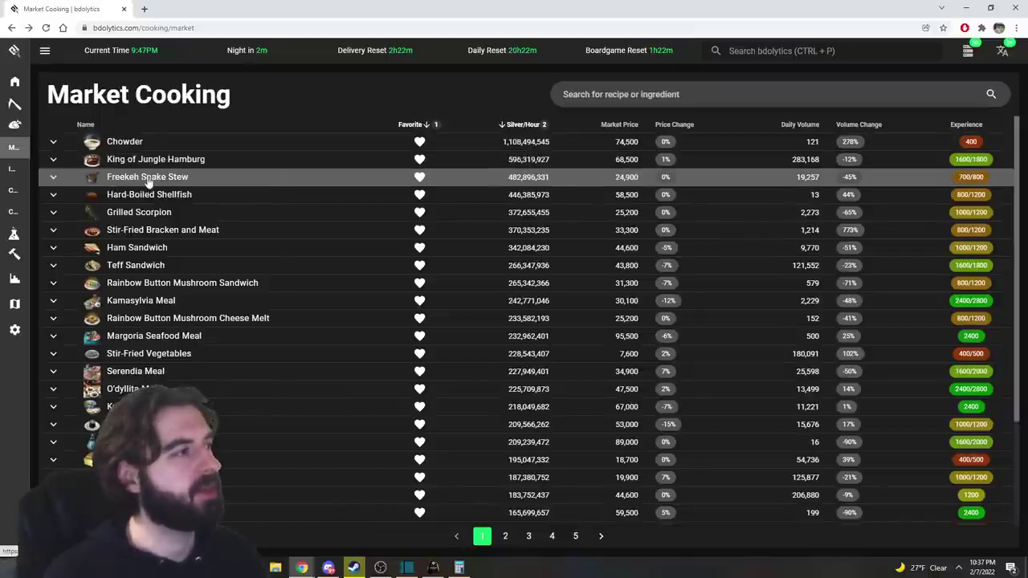
click(139, 211)
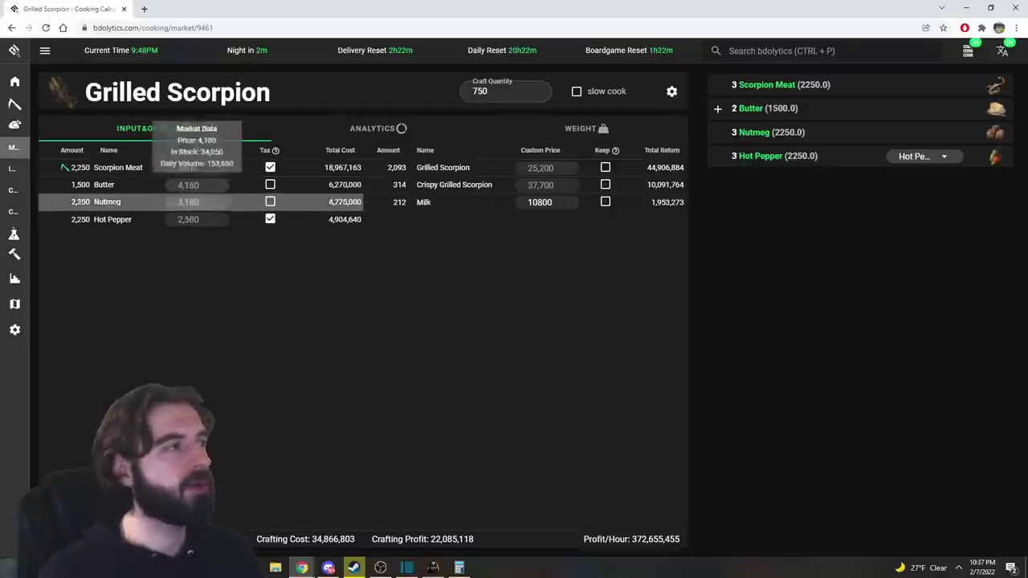
Step: Switch to Black Desert and search the Central Market for "scorpion" to check scorpion meat availability, and return to BDOlytics
click(432, 567)
key(Escape)
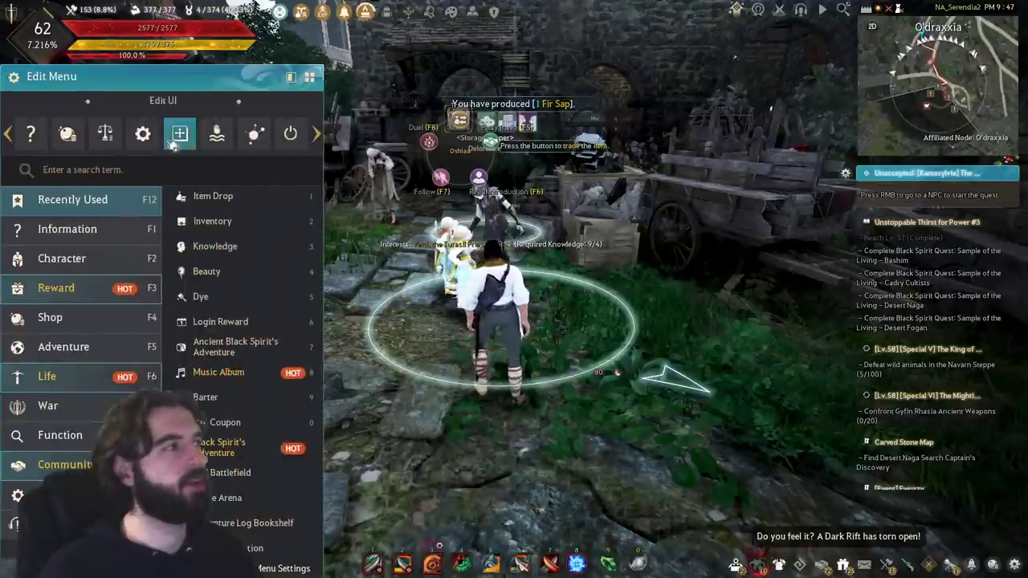
click(183, 138)
click(563, 151)
text(scorpion)
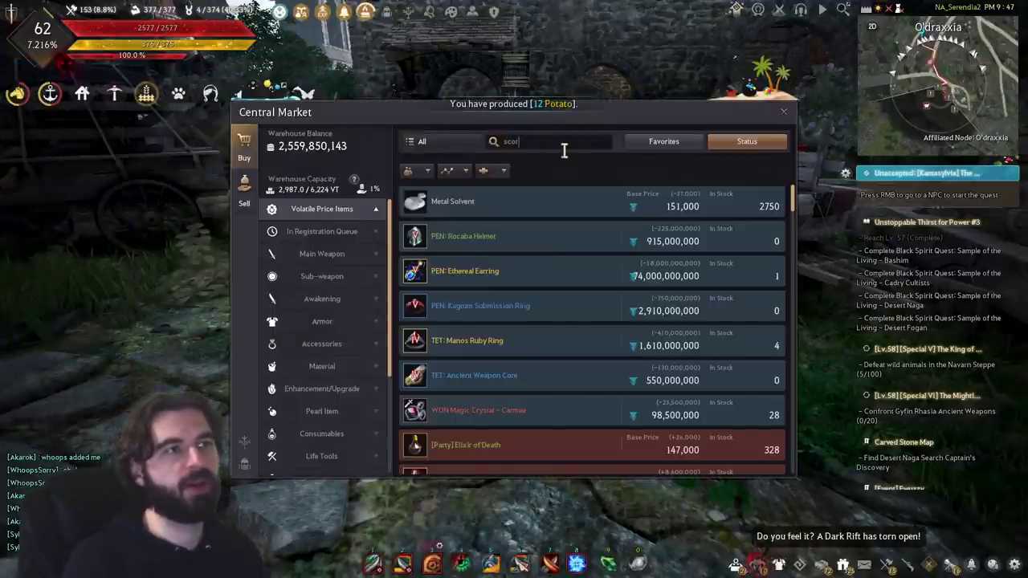
key(Return)
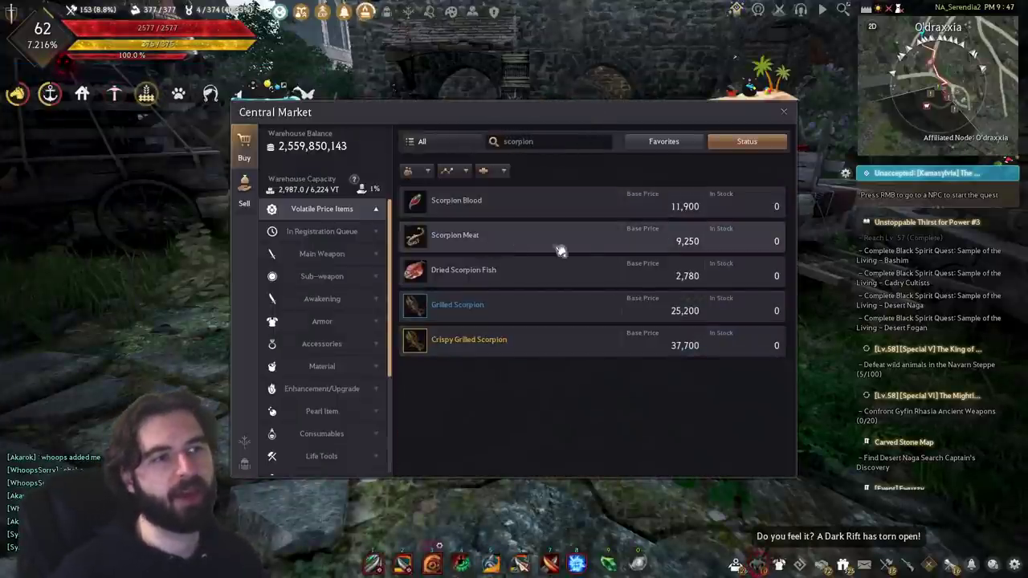
key(alt+Tab)
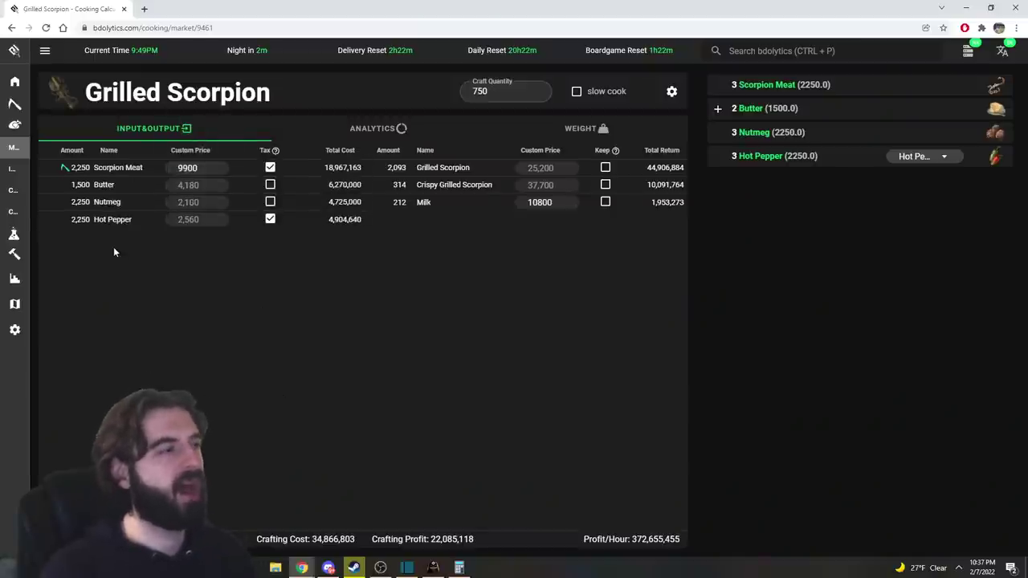
Step: Search Black Desert's Central Market for "hot pepper" to check its price and stock, and leave the game window
click(431, 570)
key(Escape)
click(108, 133)
click(545, 150)
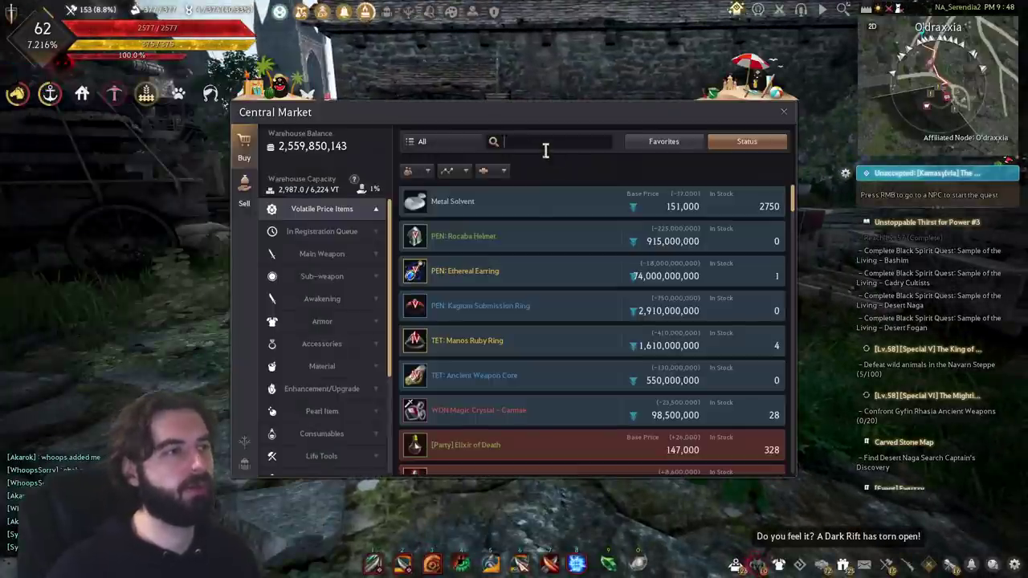
text(hot pepper)
key(Return)
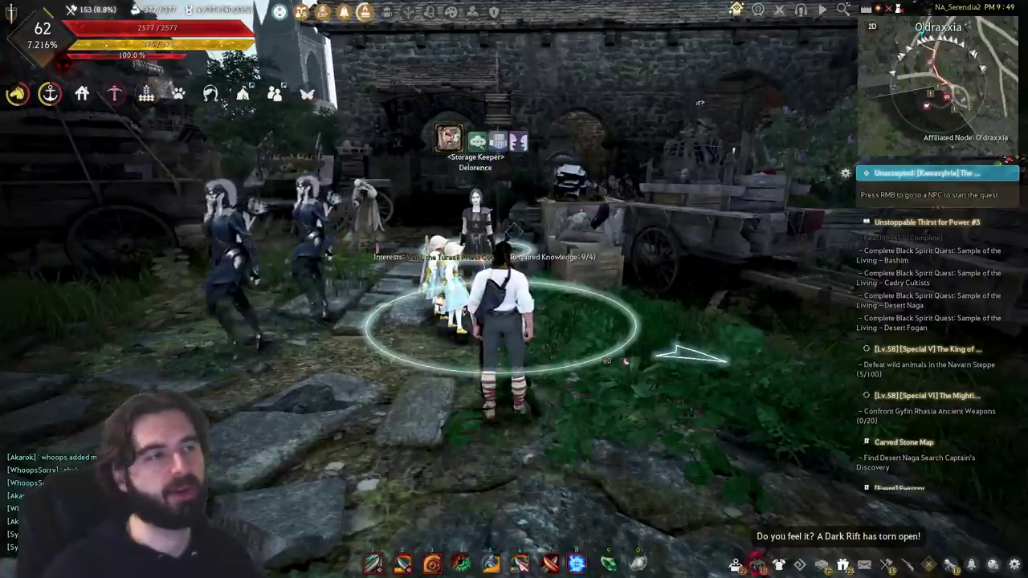
key(alt+Tab)
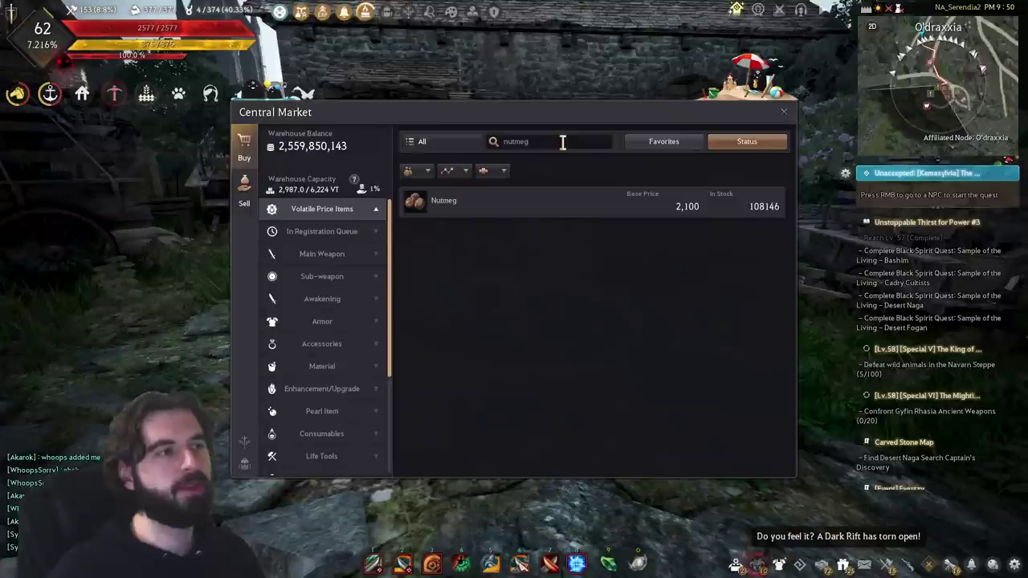
Step: Inspect the Nutmeg listing in Black Desert's Central Market, search for "butter", and close the market
click(616, 214)
click(548, 144)
text(butter)
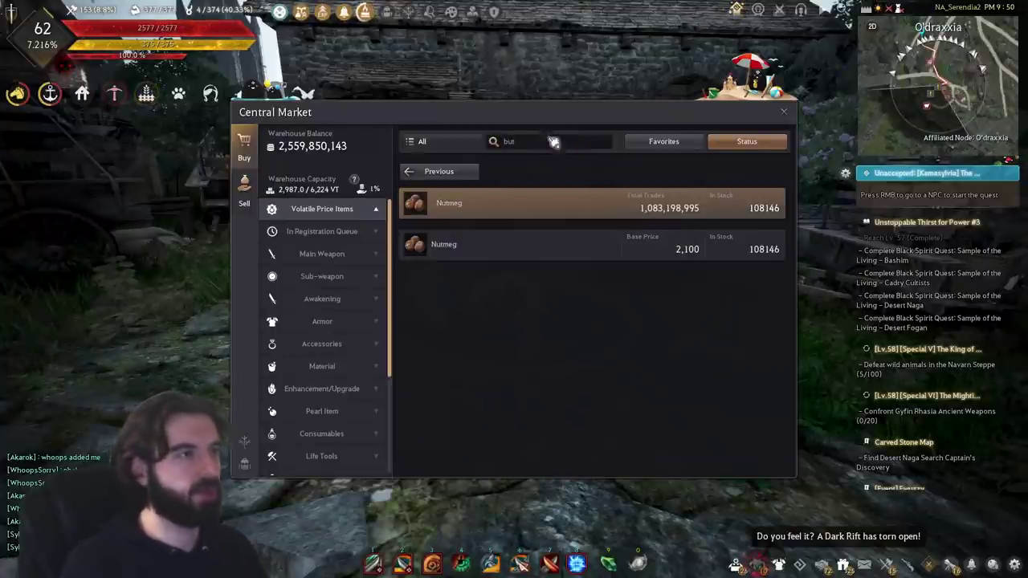
key(Return)
key(Escape)
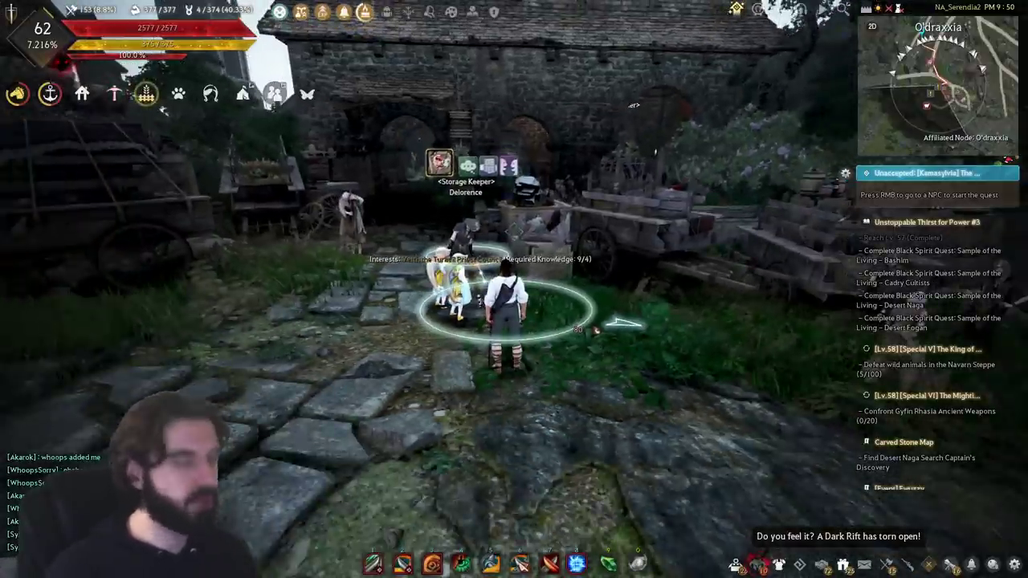
Step: Look through the Shakatu storage on the world map, close the map, and return to BDOlytics' Grilled Scorpion page
key(m)
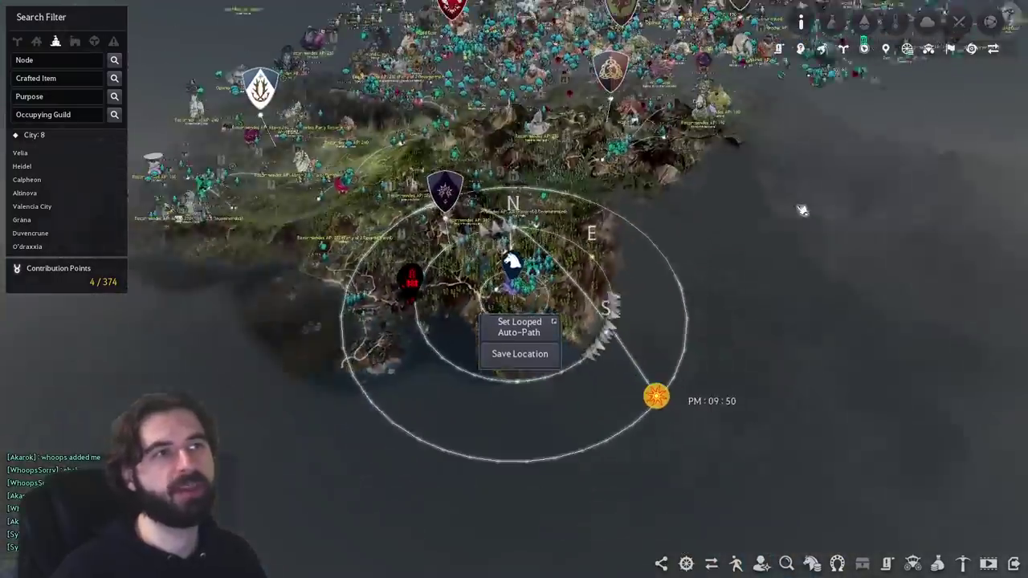
drag(802, 210, 425, 453)
drag(843, 265, 417, 546)
drag(478, 201, 560, 356)
scroll(512, 290, up, 3)
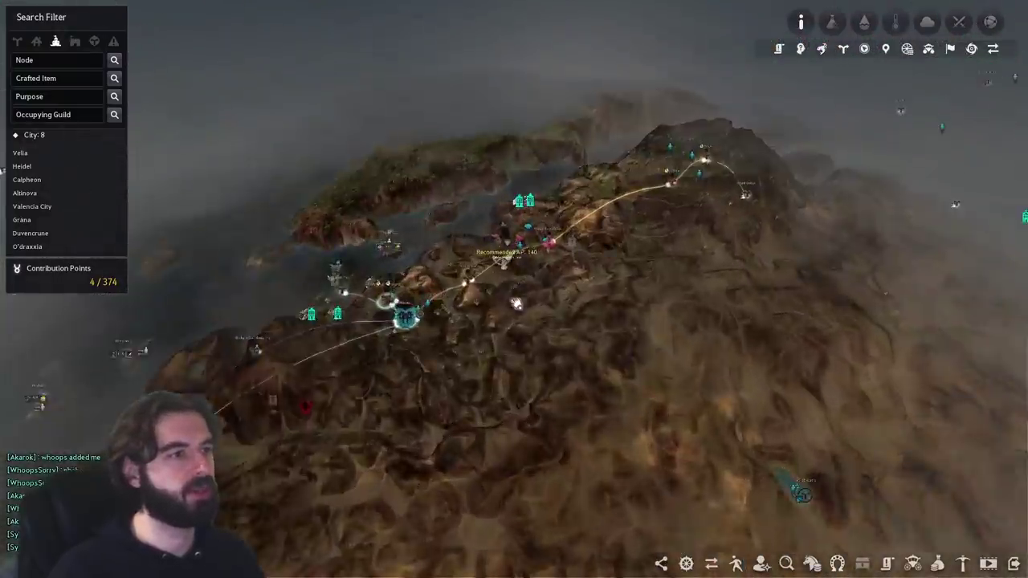
drag(512, 290, 540, 346)
click(429, 387)
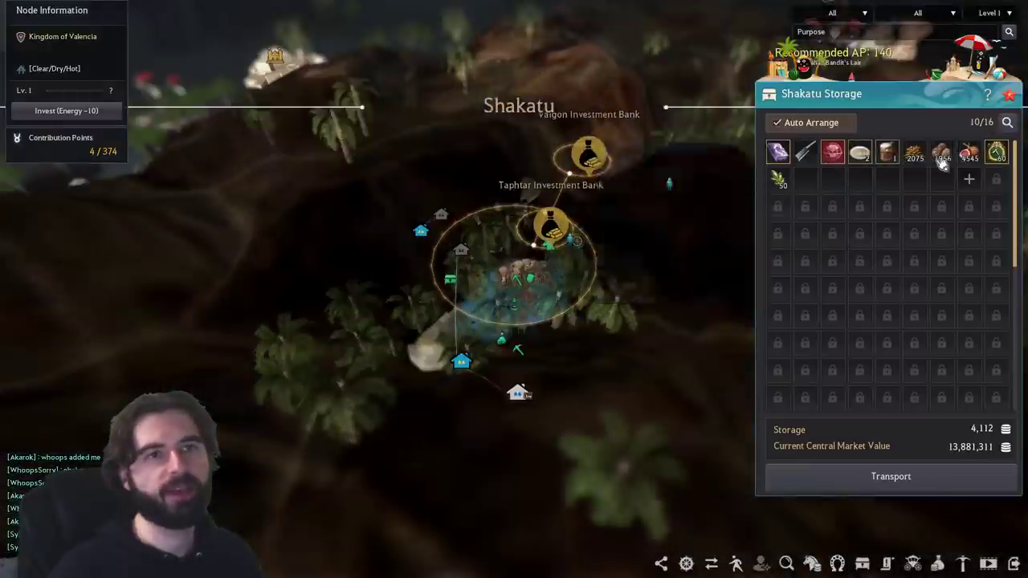
key(Escape)
key(Escape)
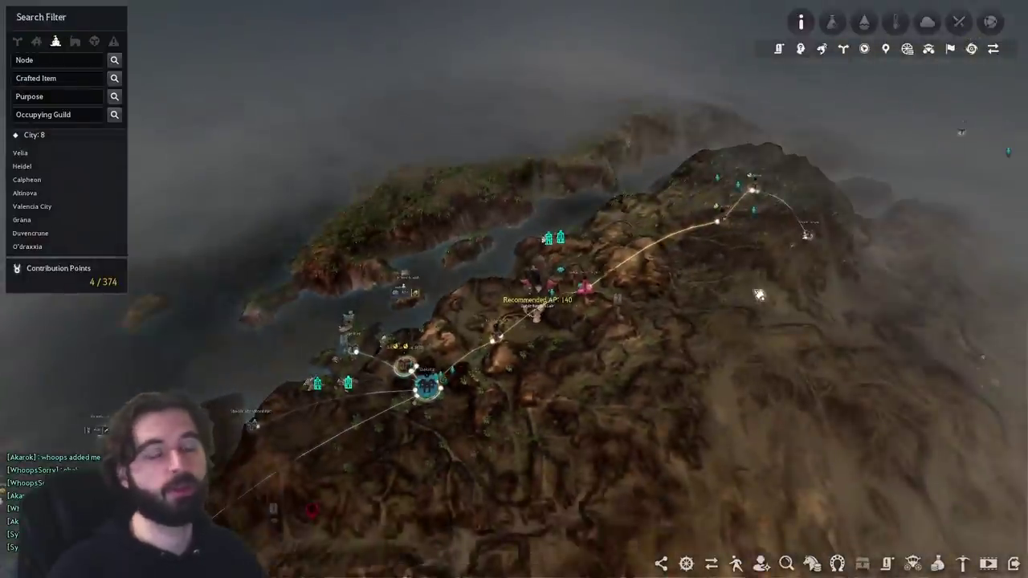
key(m)
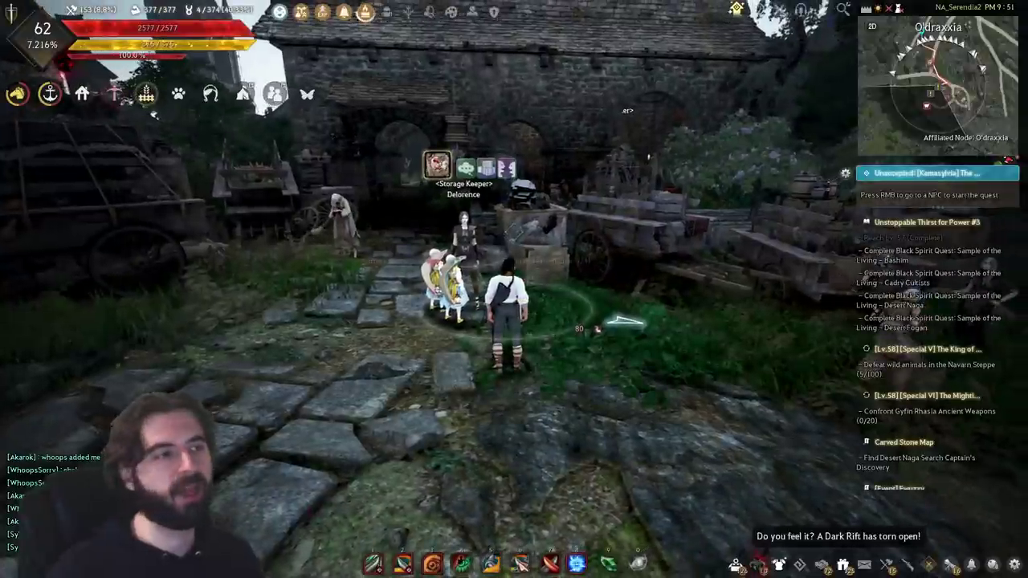
key(alt+Tab)
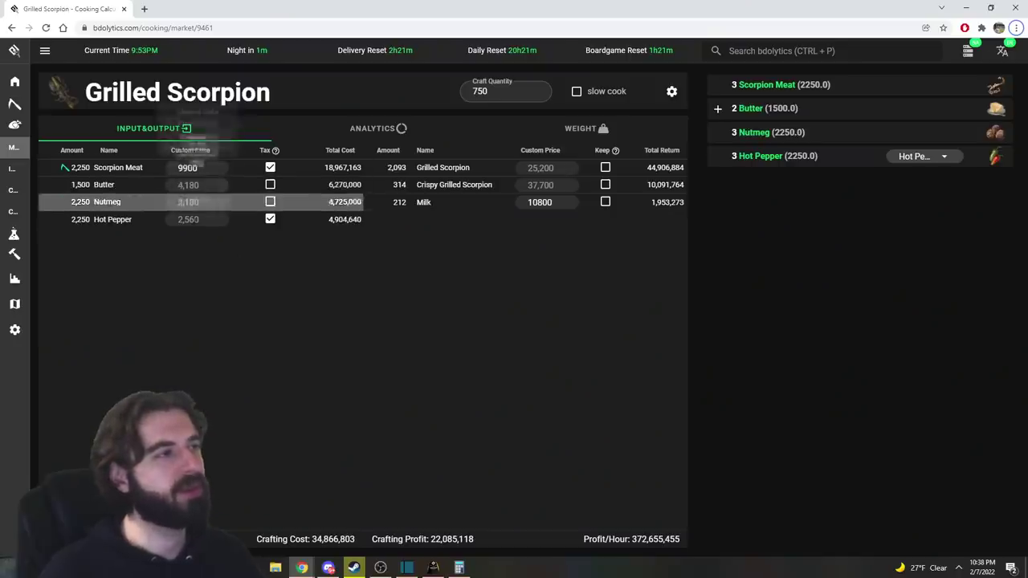
Step: Show the Grilled Scorpion analytics and highlight its profit per hour and its profit per hour with gathering
click(375, 130)
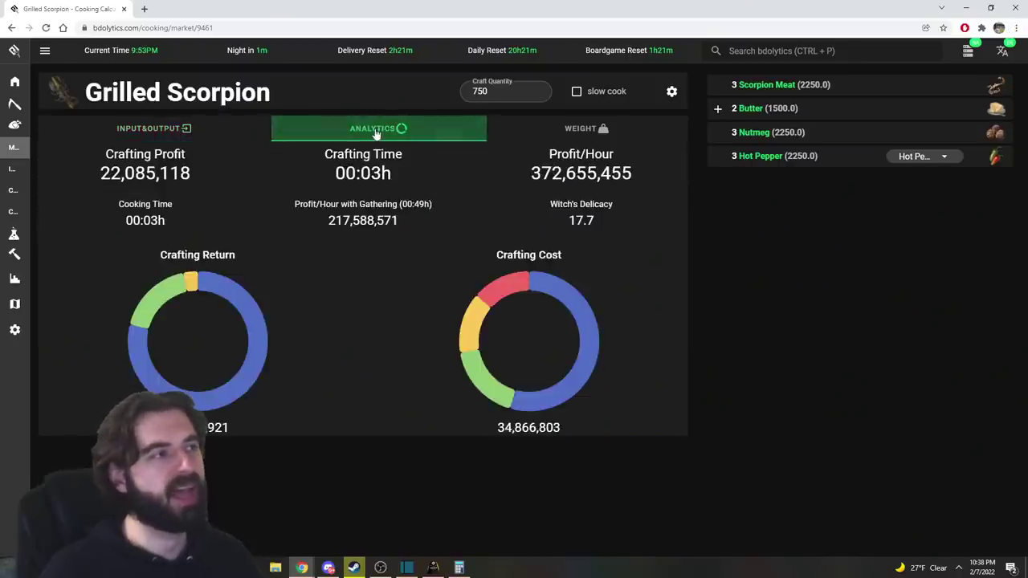
mouse_move(389, 213)
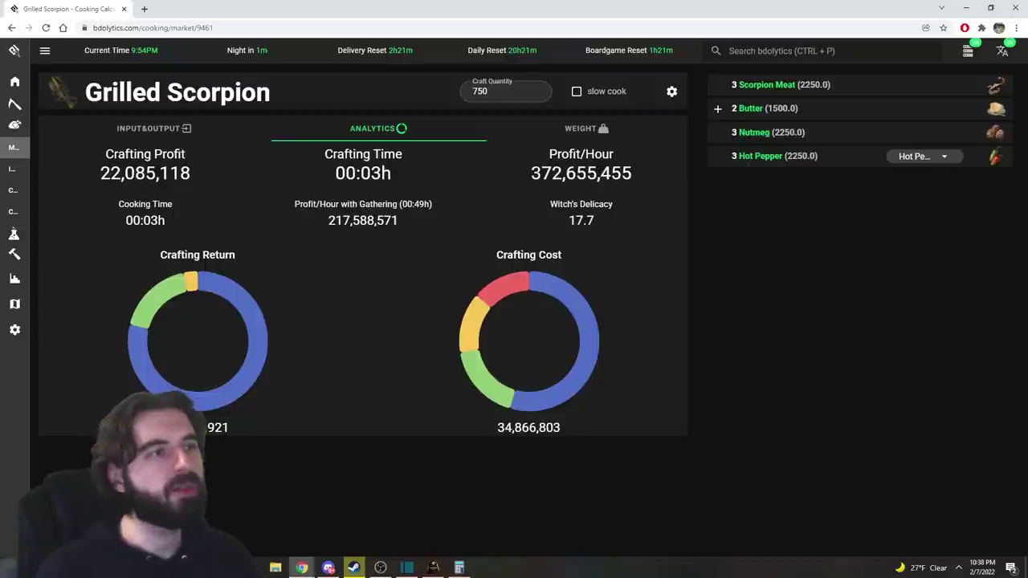
drag(531, 175, 636, 178)
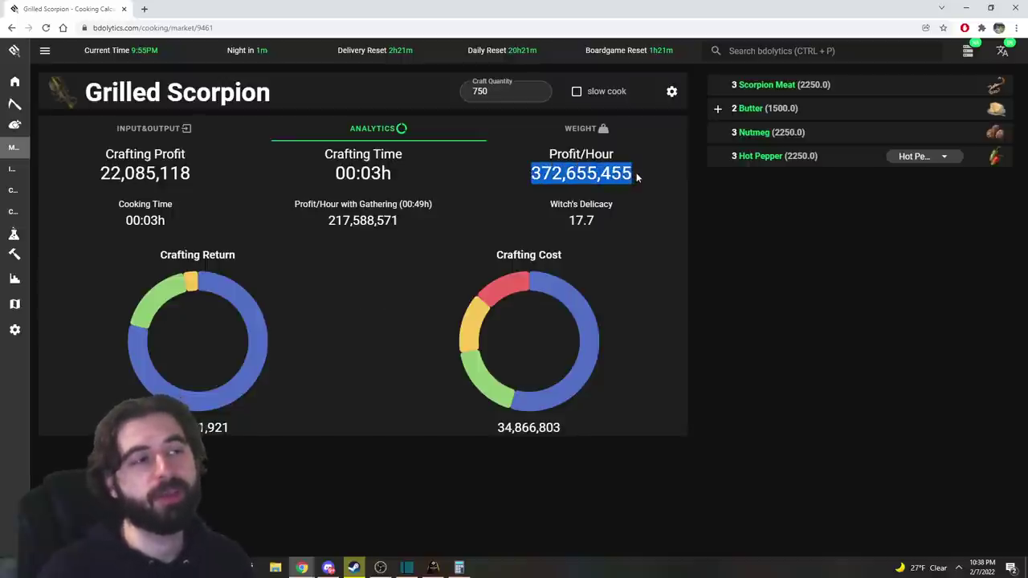
mouse_move(405, 225)
drag(406, 224, 327, 224)
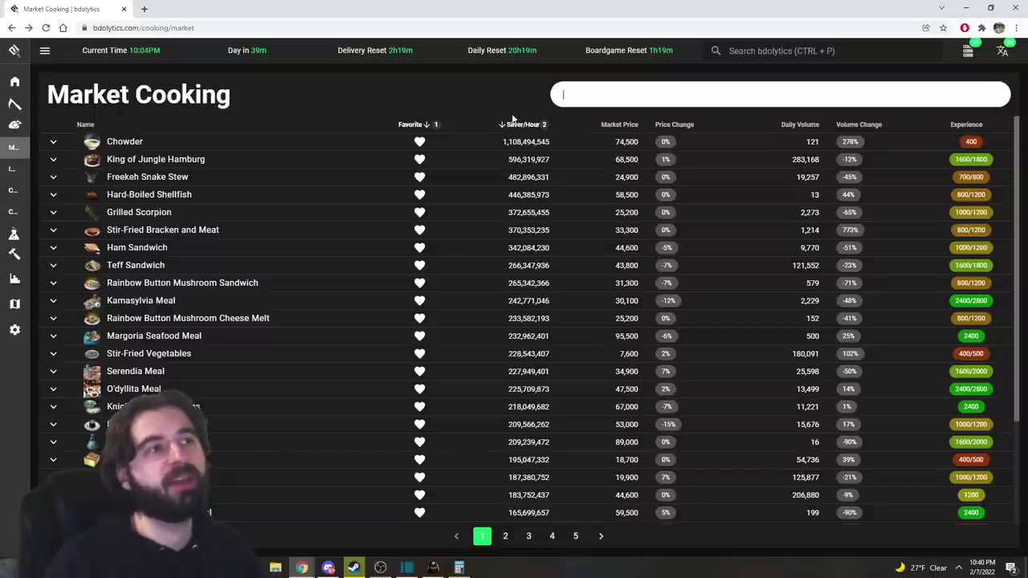
Step: Search the Market Cooking recipes for "date p" and open the Date Palm Wine cost and profit calculation
text(date pam)
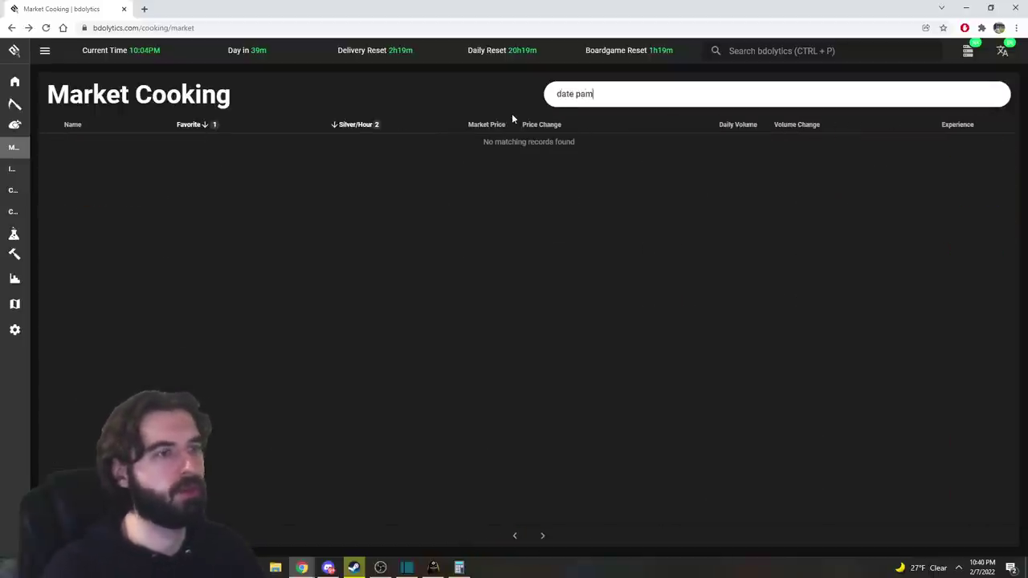
key(BackSpace)
key(BackSpace)
click(213, 165)
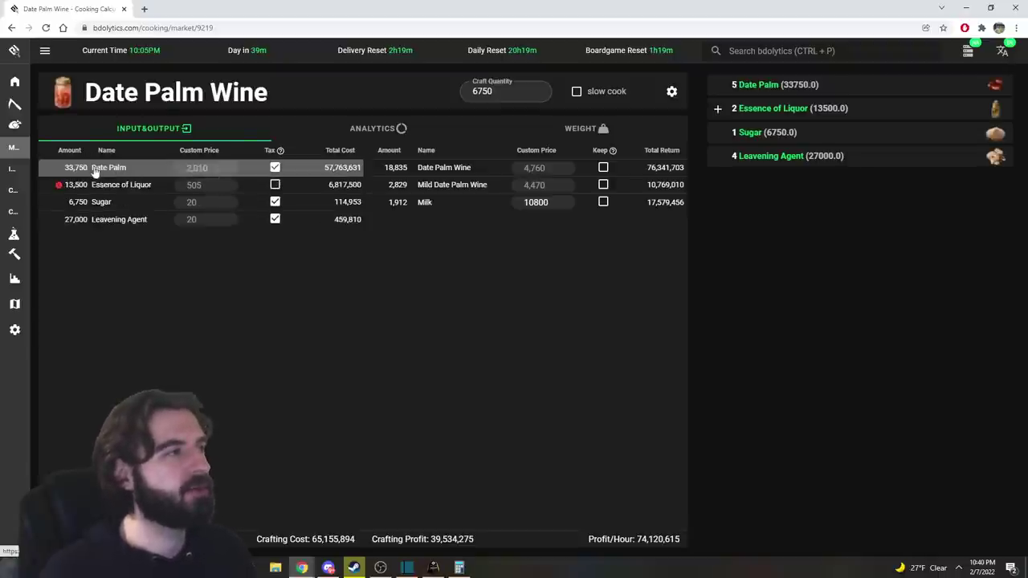
Step: Look through the Valencia City storage on Black Desert's world map, close it, and return to BDOlytics' Date Palm Wine page
click(434, 567)
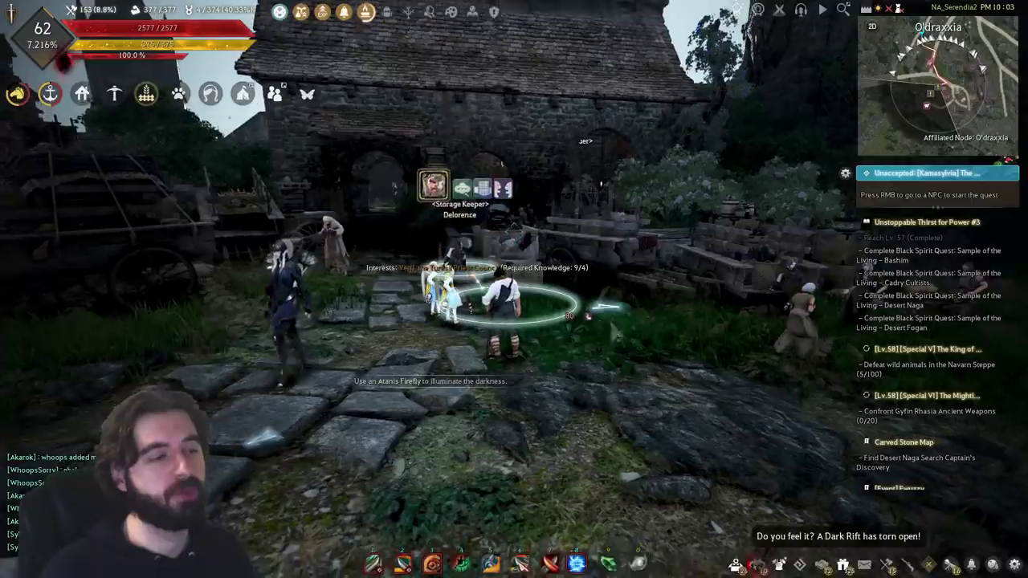
key(m)
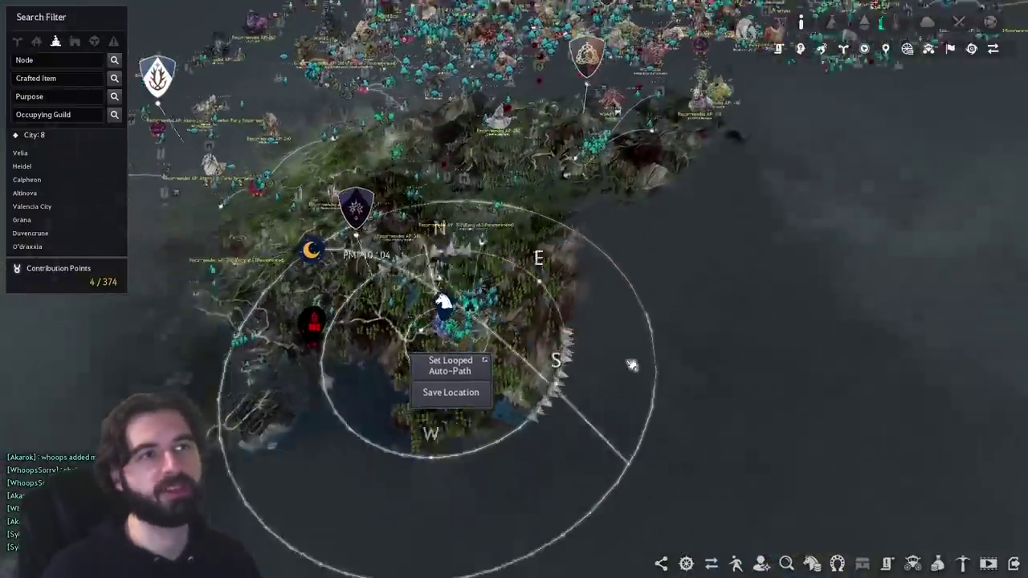
drag(632, 366, 450, 474)
drag(764, 330, 594, 444)
drag(762, 364, 482, 446)
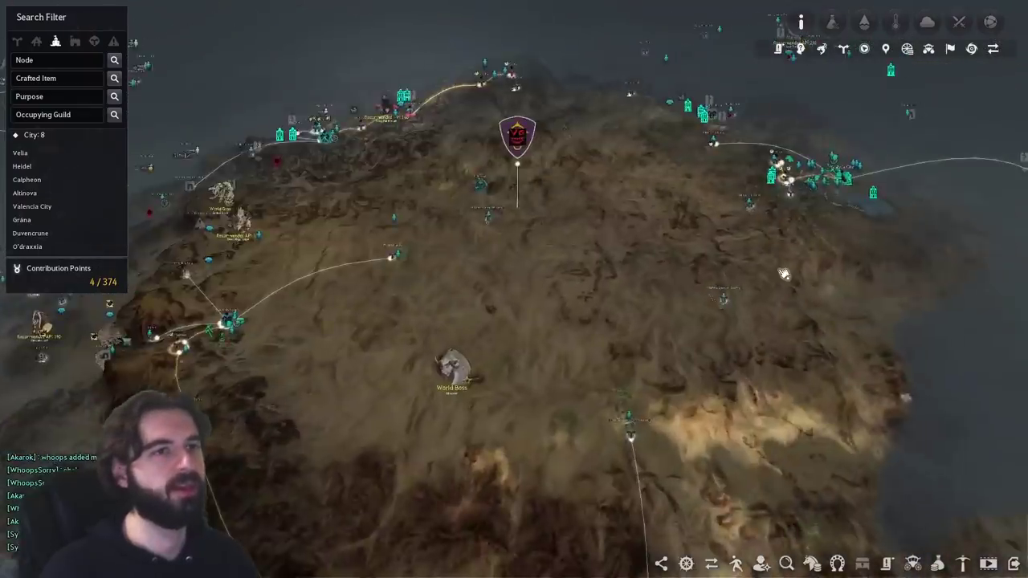
drag(784, 274, 454, 443)
scroll(454, 442, up, 2)
click(608, 377)
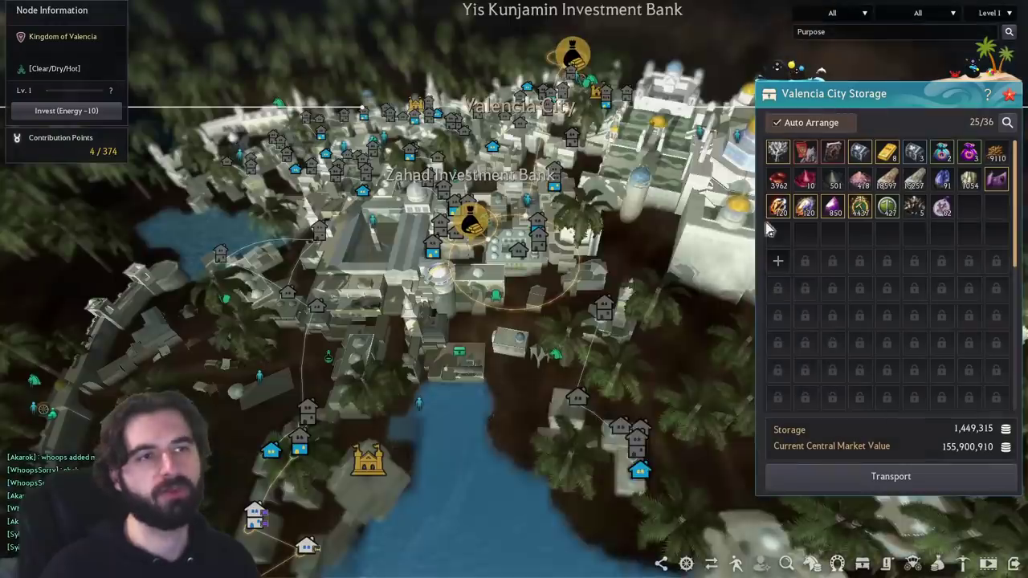
key(Escape)
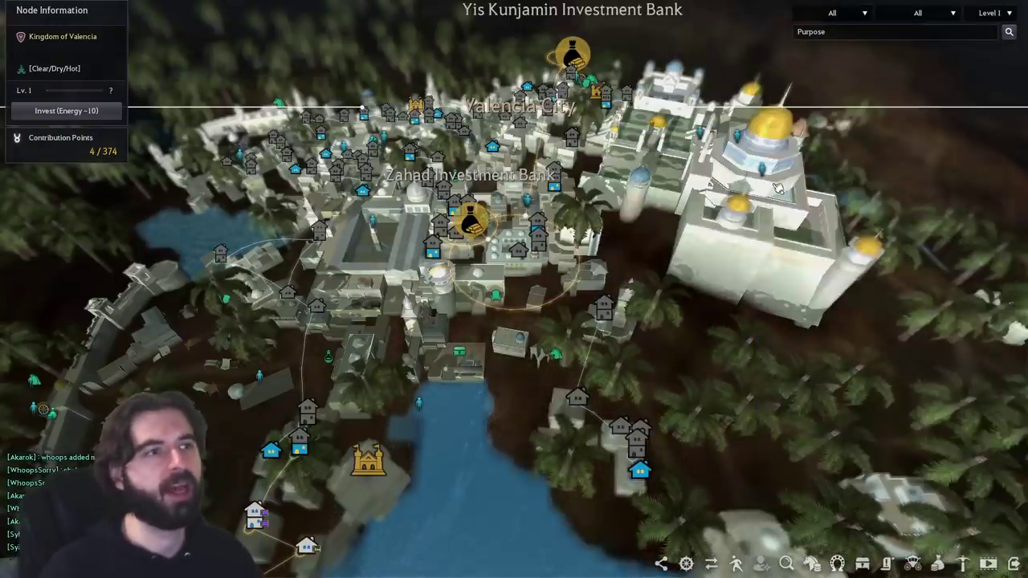
scroll(777, 188, down, 5)
key(alt+Tab)
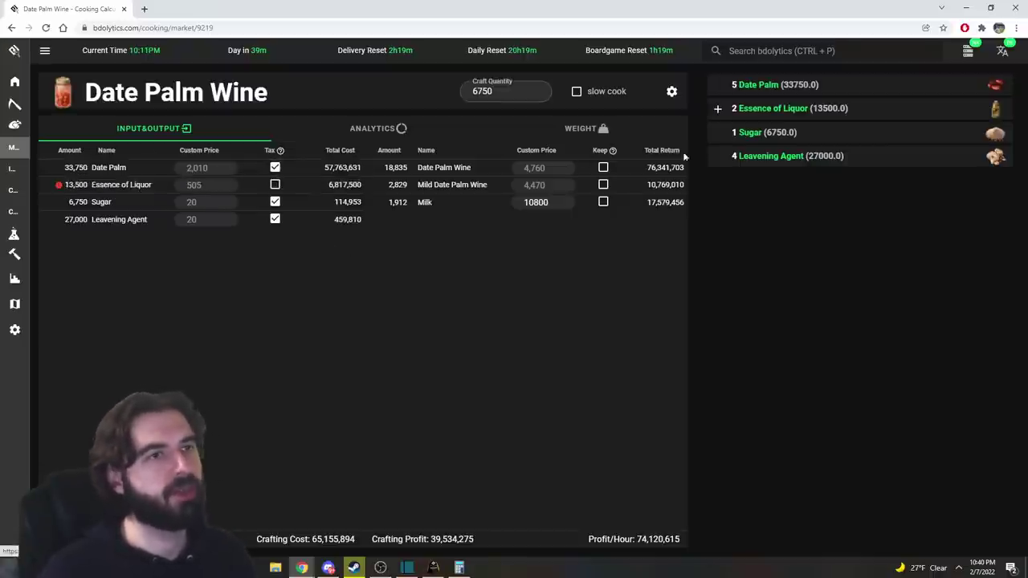
Step: Examine the Date Palm Wine recipe with Essence of Liquor broken down into its ingredients, and review the recipe's analytics
click(718, 107)
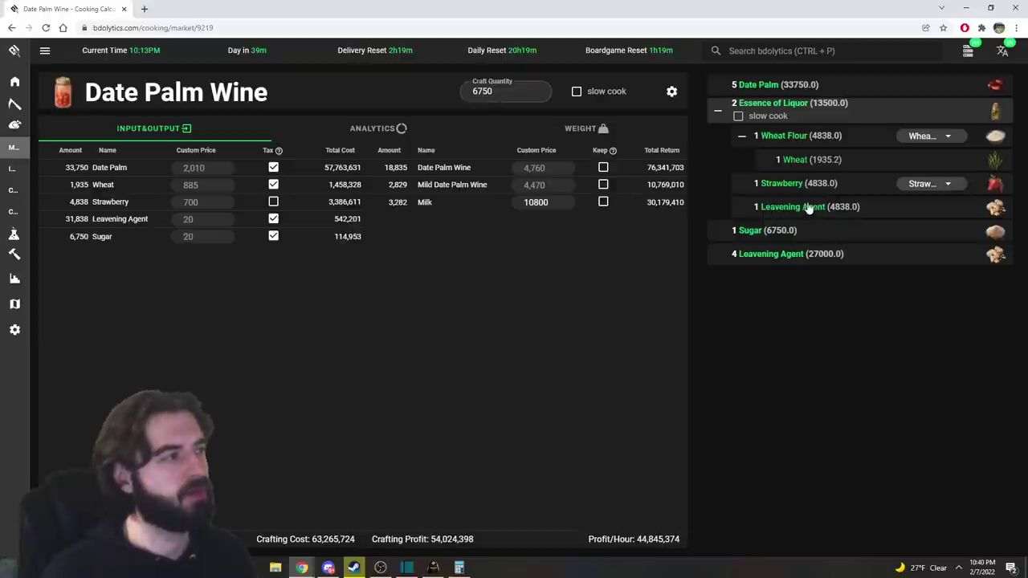
click(746, 138)
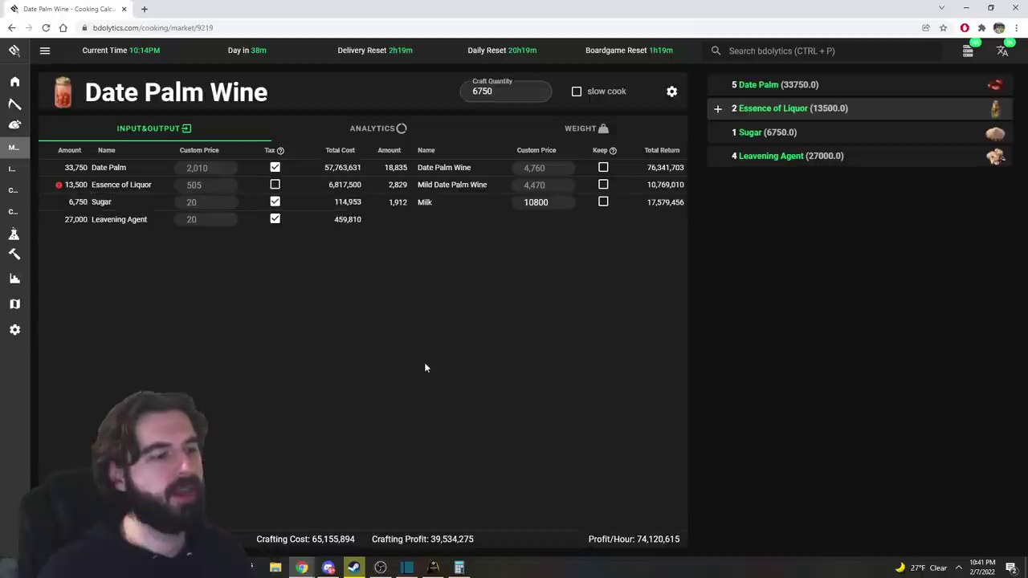
click(374, 124)
click(152, 129)
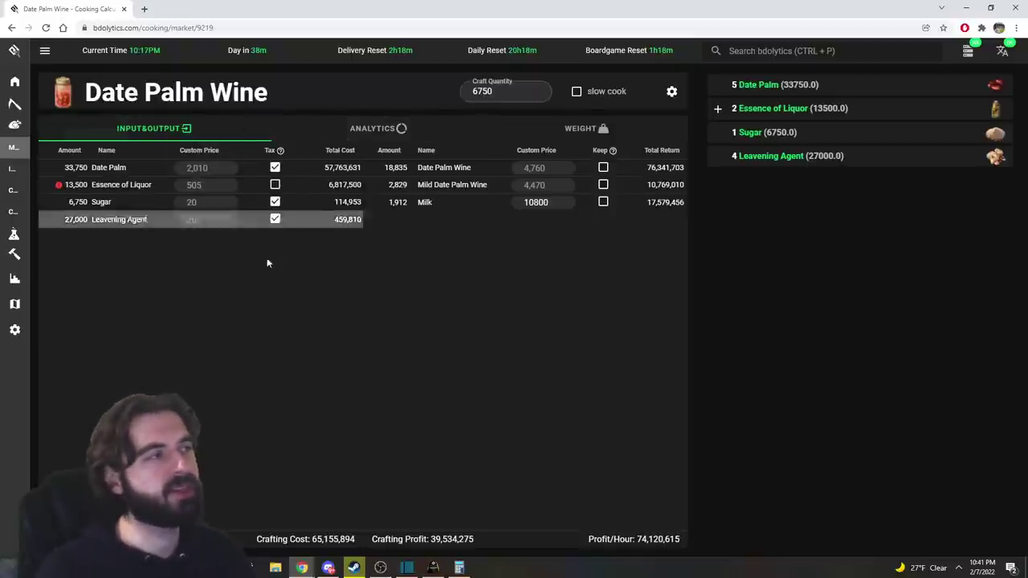
Step: Inspect the Date Palm Wine seller listings in Black Desert's Central Market, close the market, and reopen BDOlytics' Market Cooking page
click(434, 568)
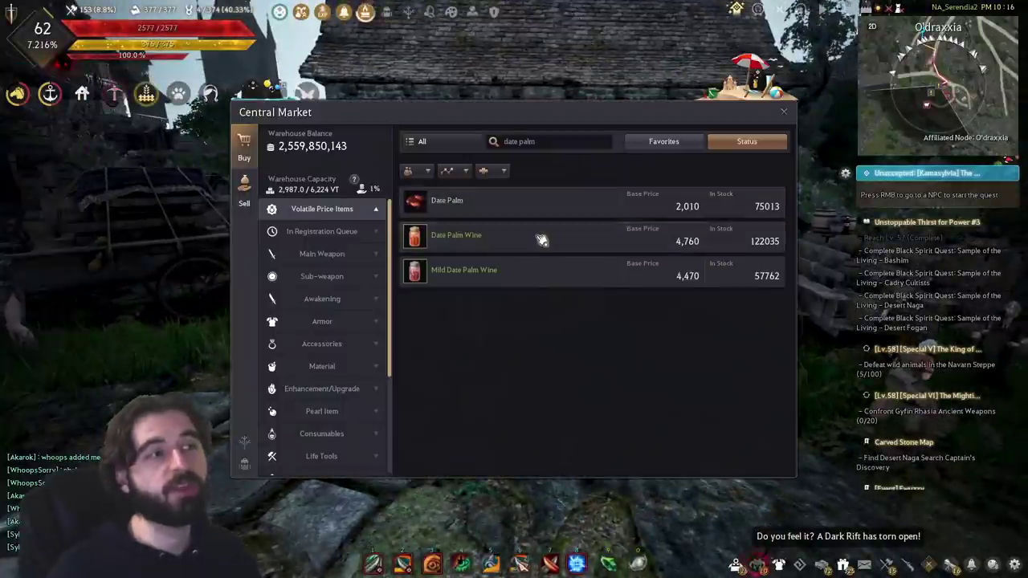
click(537, 237)
click(706, 249)
scroll(725, 355, down, 5)
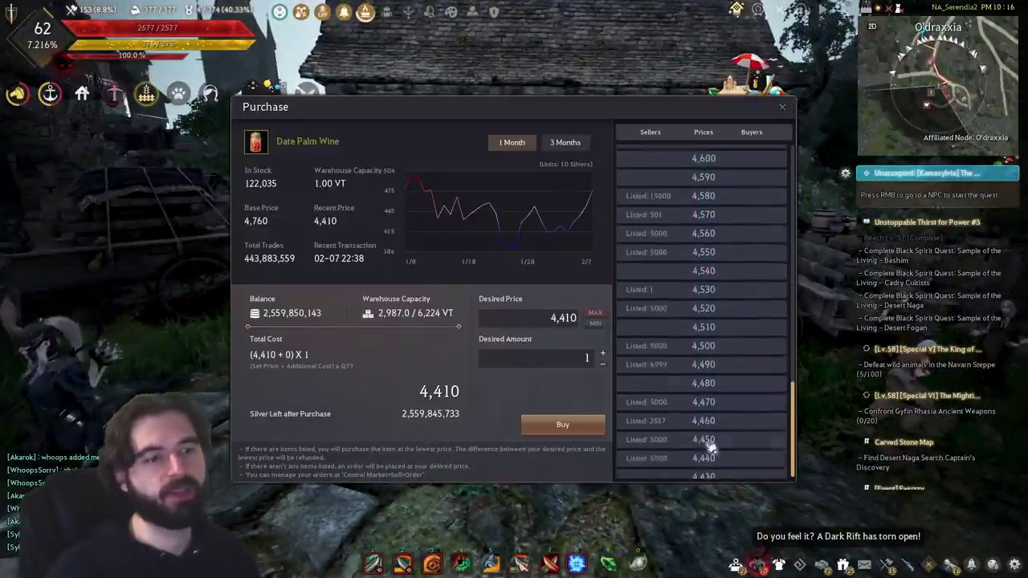
scroll(697, 470, down, 1)
key(Escape)
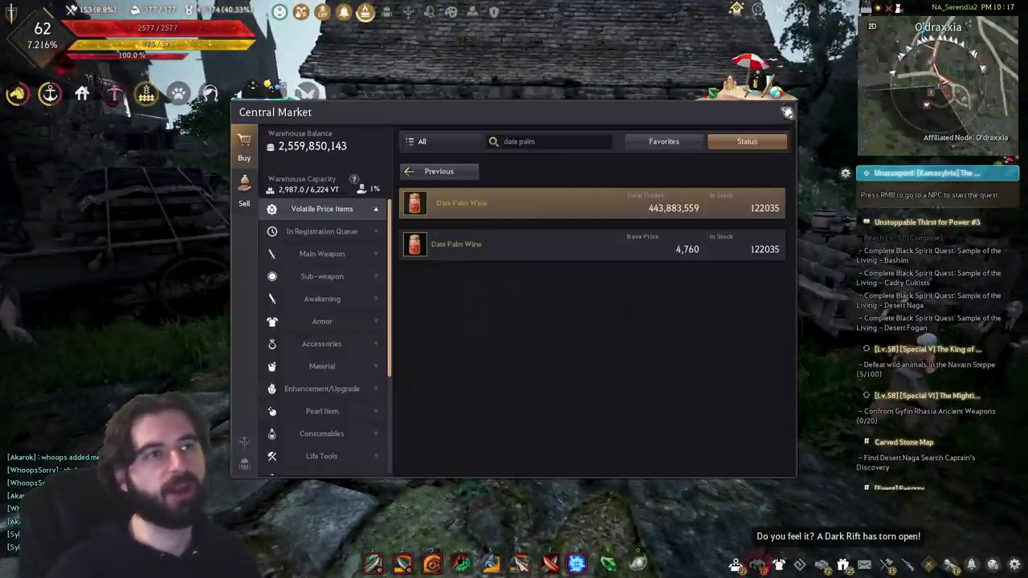
key(Escape)
key(Escape)
key(Escape)
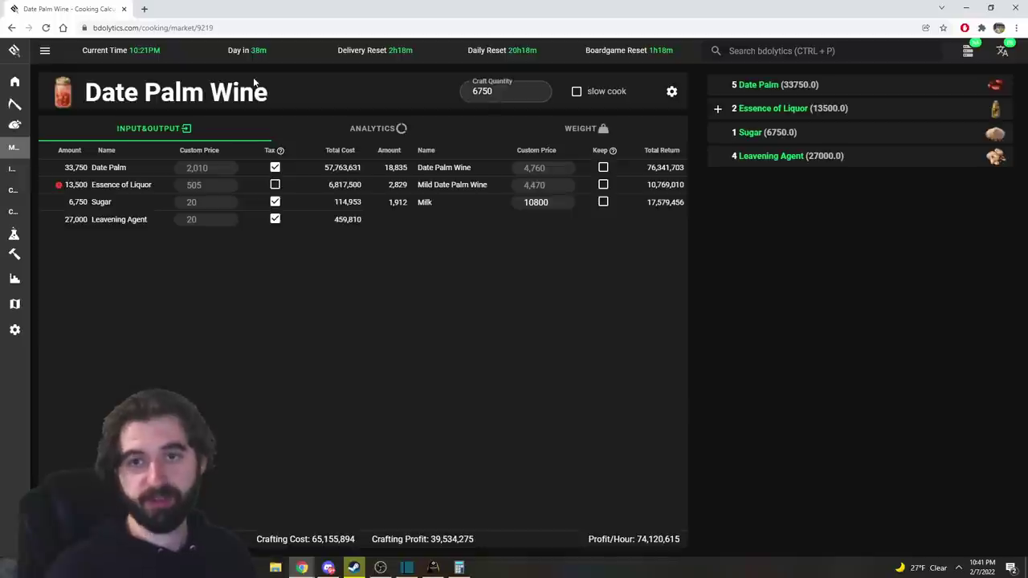
click(40, 146)
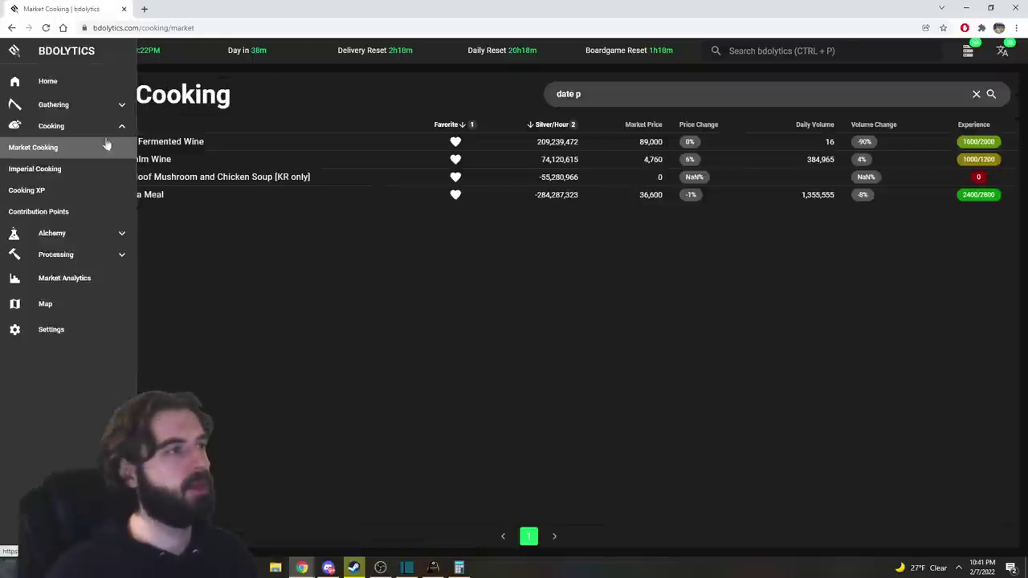
Step: Clear the "date p" recipe search and look through the full Market Cooking list sorted by silver per hour
click(633, 92)
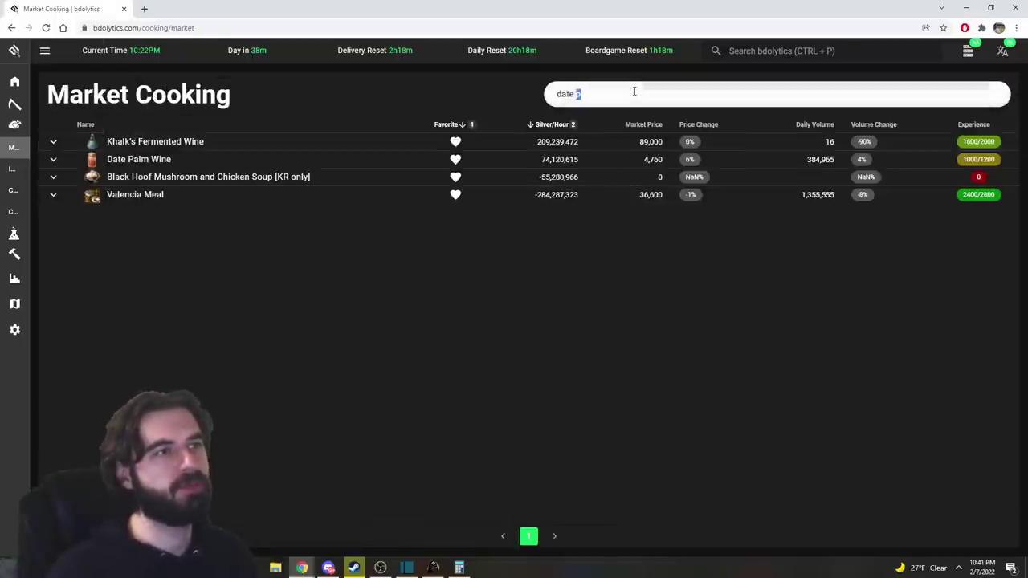
key(ctrl+a)
key(BackSpace)
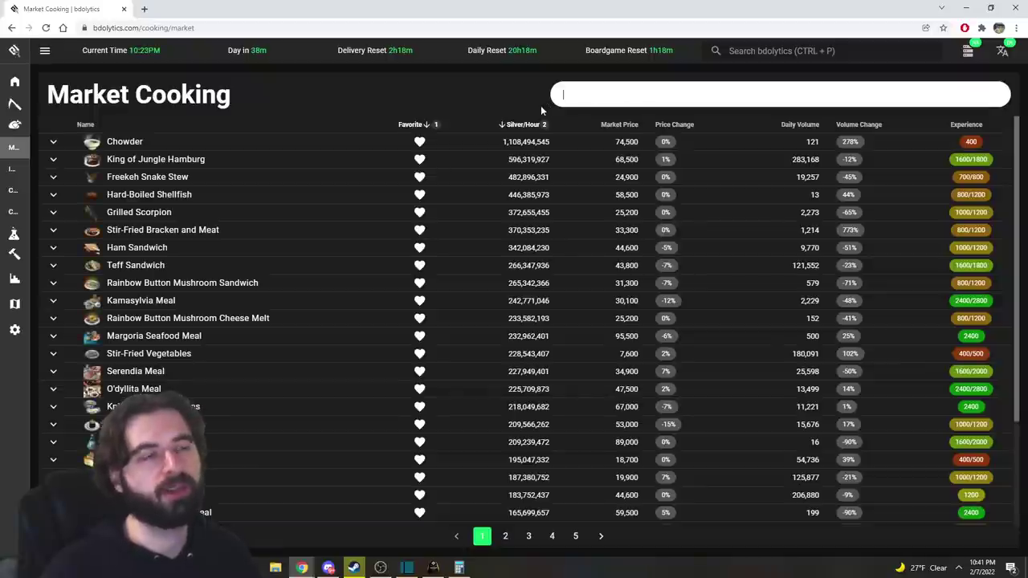
click(491, 100)
scroll(514, 302, down, 2)
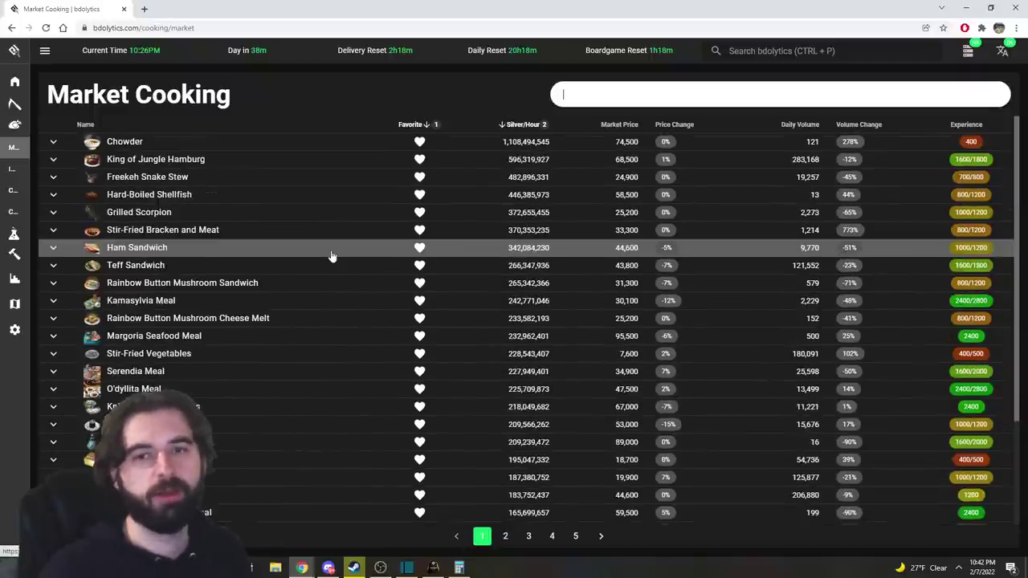
scroll(330, 257, down, 1)
scroll(330, 257, up, 1)
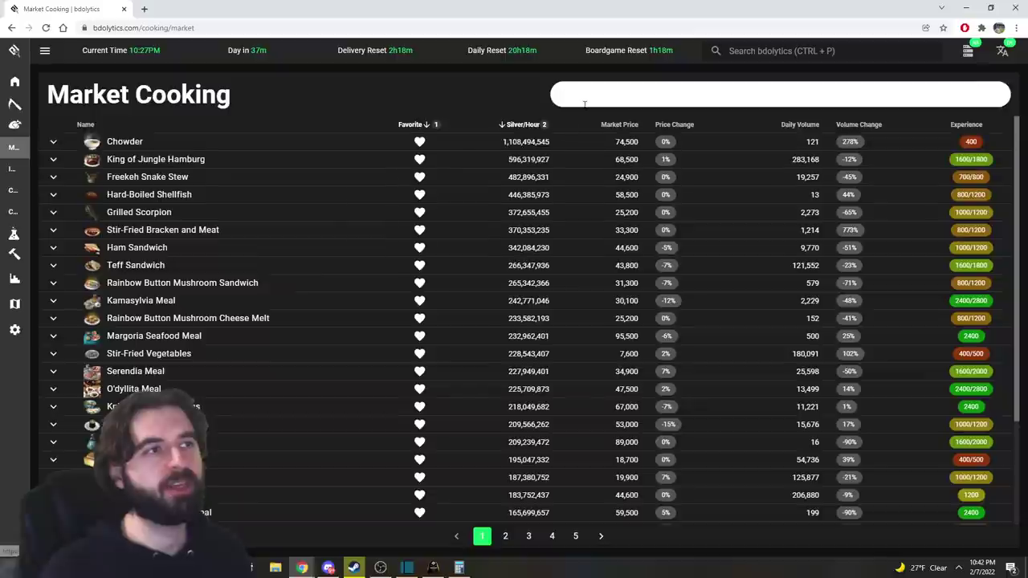
scroll(487, 208, down, 2)
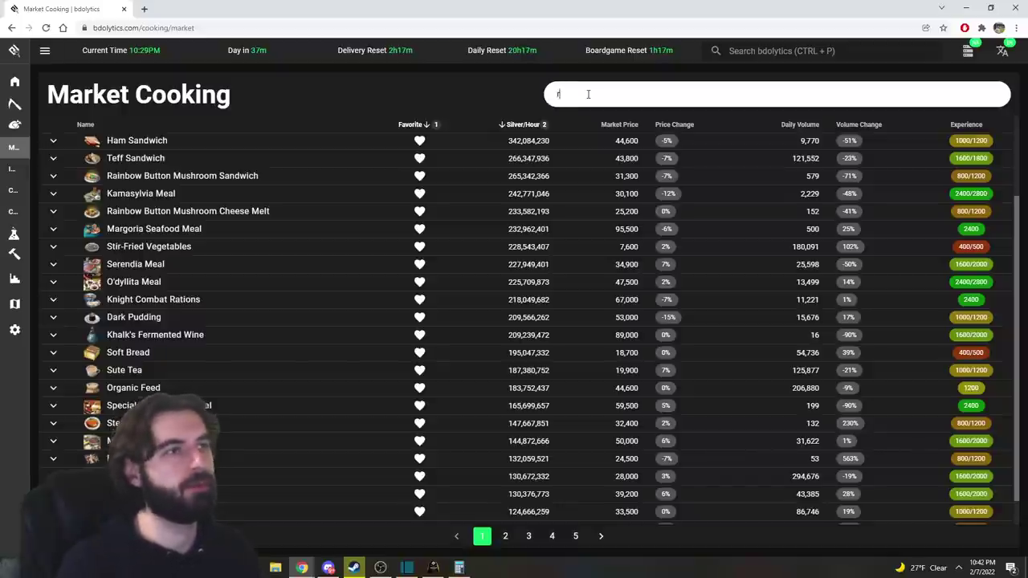
Step: Search the recipes for "red sauc", open the Red Sauce calculation, and compare its profit with and without slow cook
text(ed sauc)
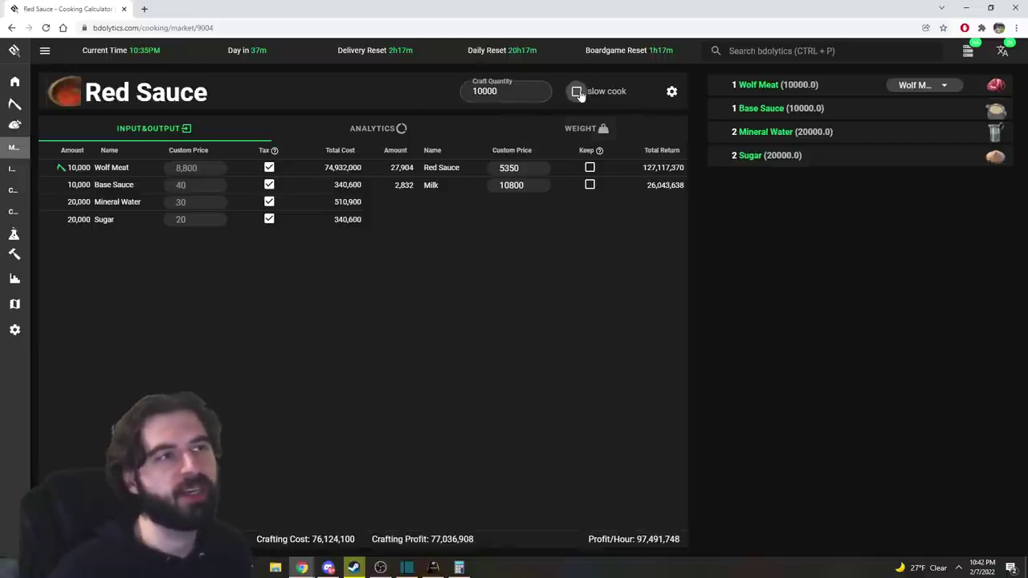
click(577, 92)
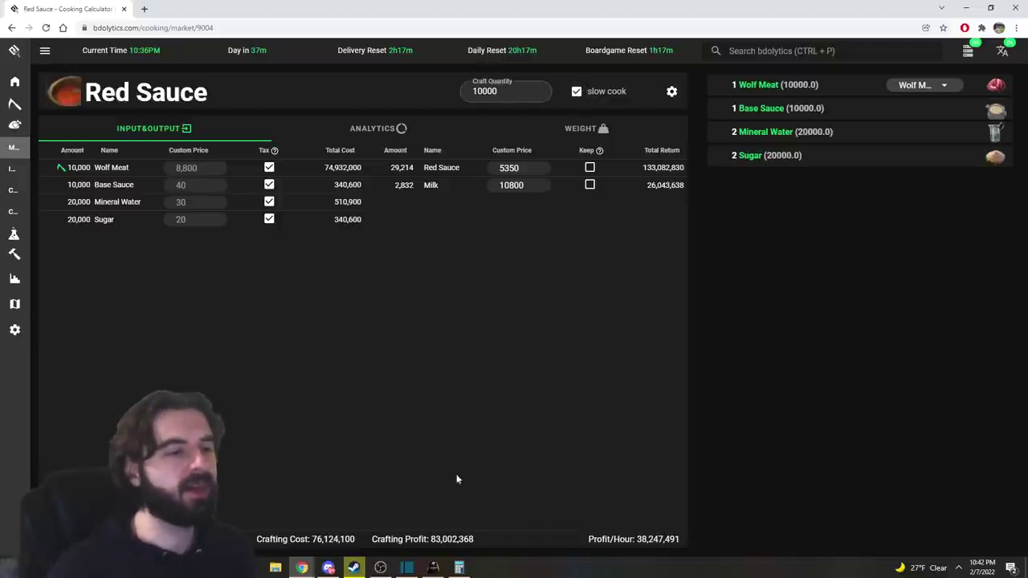
click(575, 91)
click(576, 91)
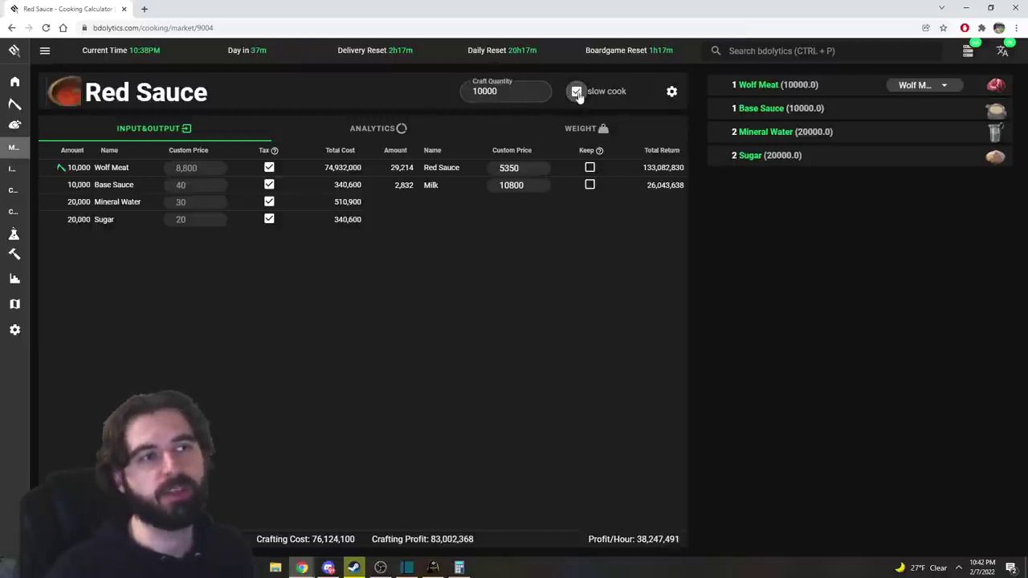
click(576, 92)
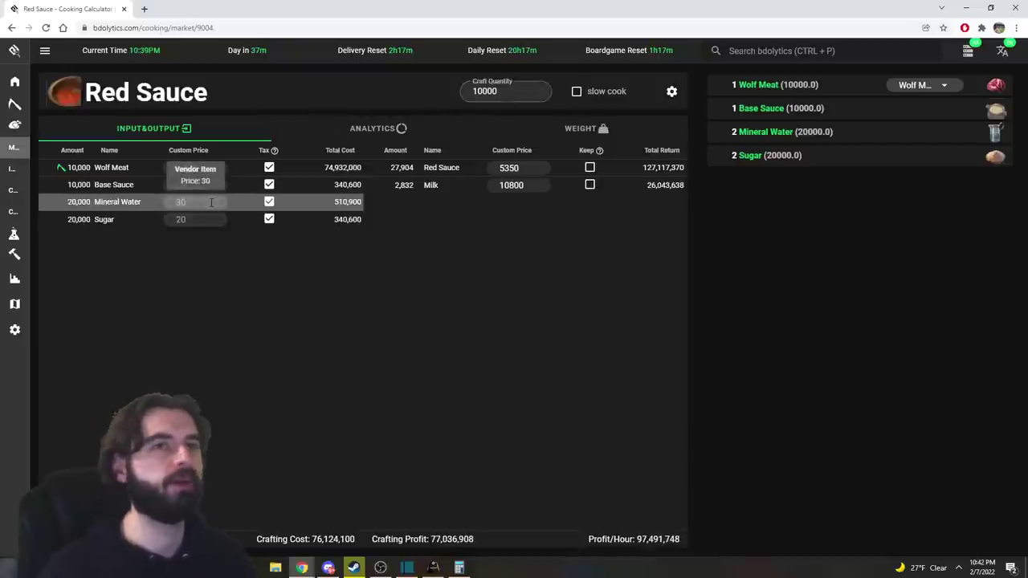
Step: Switch to Black Desert, open the O'draxxia storage through the storage keeper, and inspect the Witch's Delicacy exchange details without withdrawing any
click(44, 330)
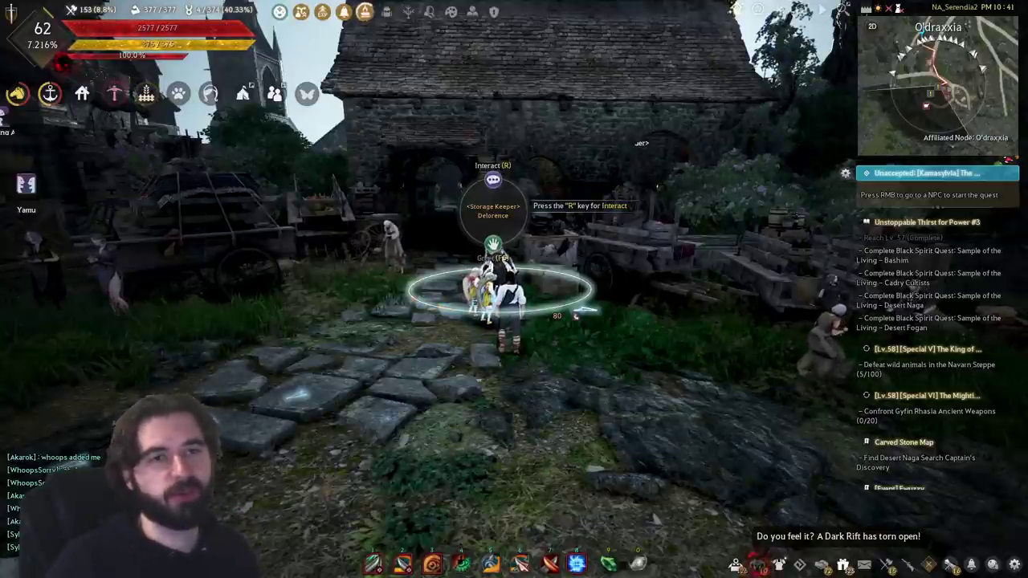
key(r)
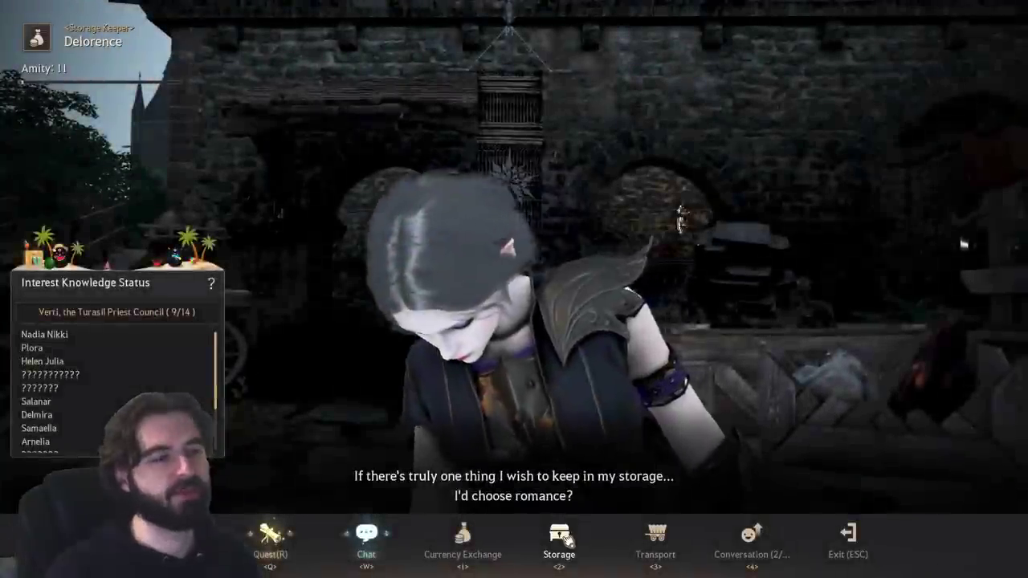
key(2)
mouse_move(638, 262)
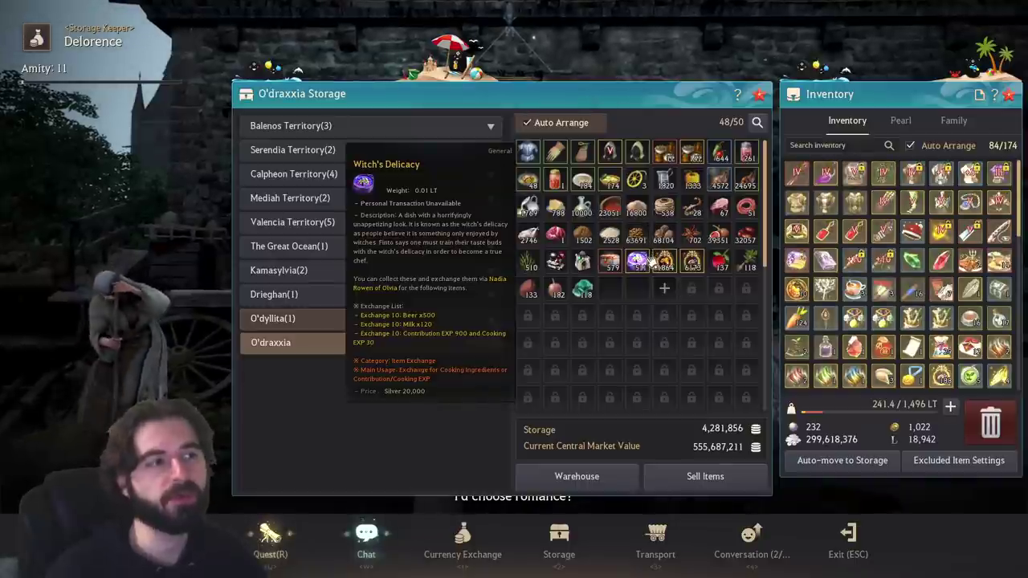
right_click(649, 257)
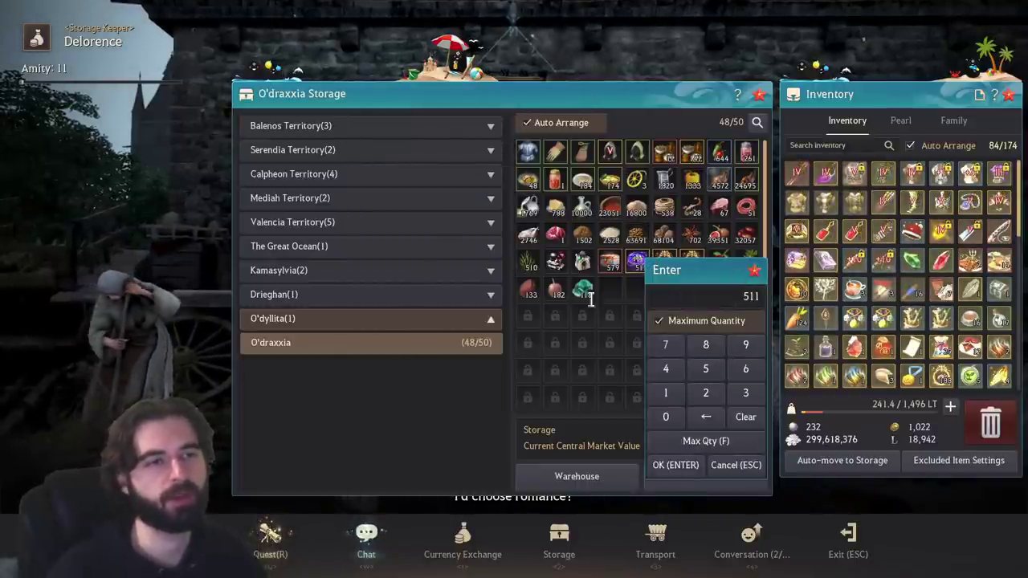
key(Escape)
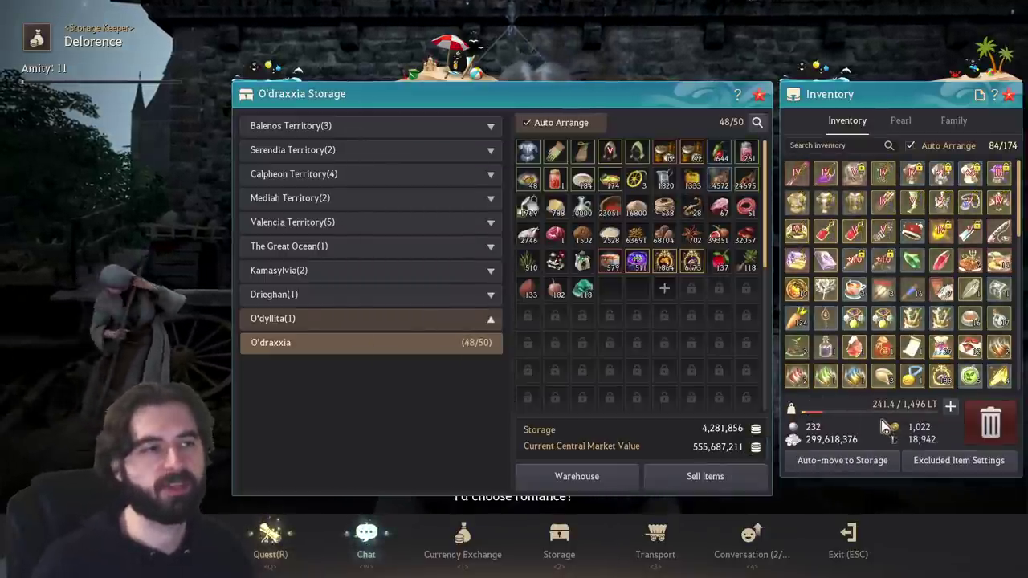
Step: Return to BDOlytics' Market Cooking page, check the Red Sauce entry, and search the recipes for "vinegar"
key(alt+Tab)
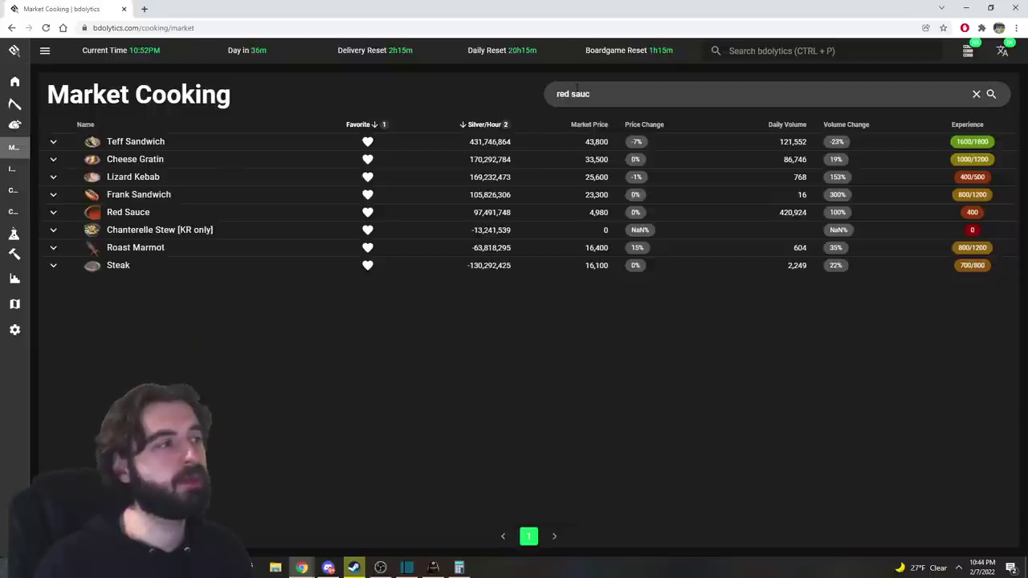
click(52, 213)
click(53, 214)
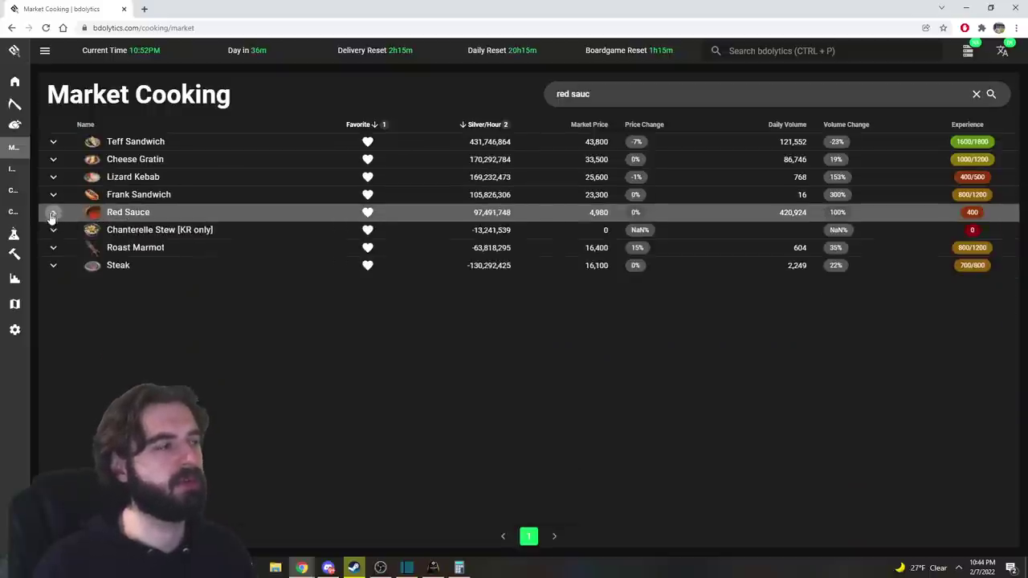
click(565, 94)
key(ctrl+a)
text(vinegar)
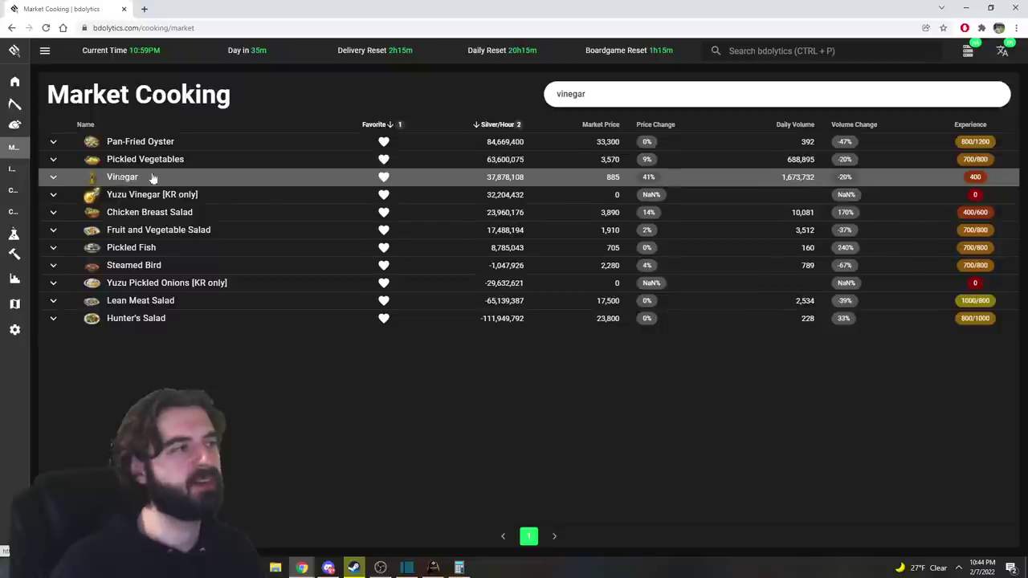
Step: Search the Market Cooking recipes for "essenc" and open the Essence of Liquor cost and profit calculation
double_click(579, 91)
text(essse)
key(BackSpace)
text(enc)
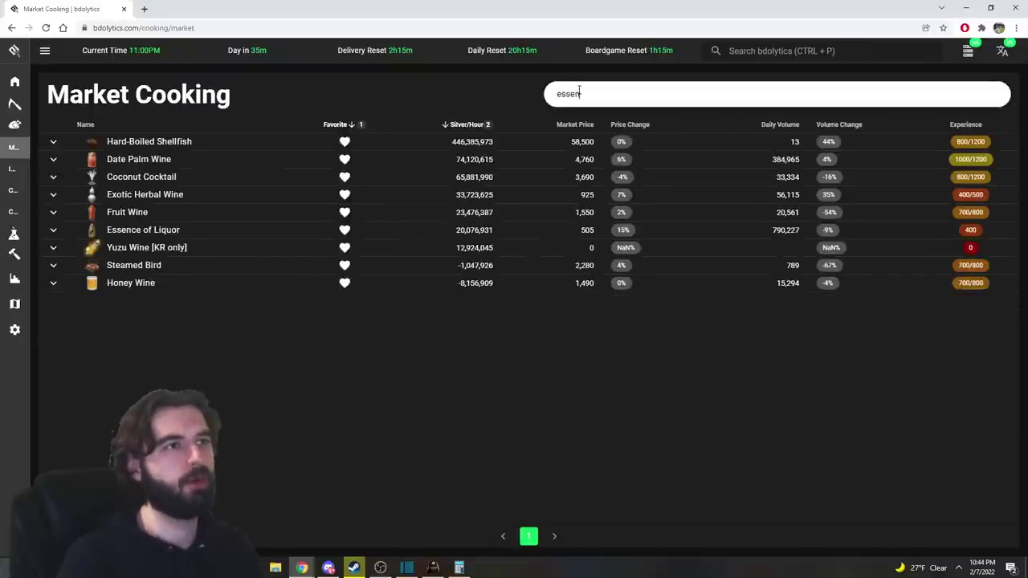
click(469, 230)
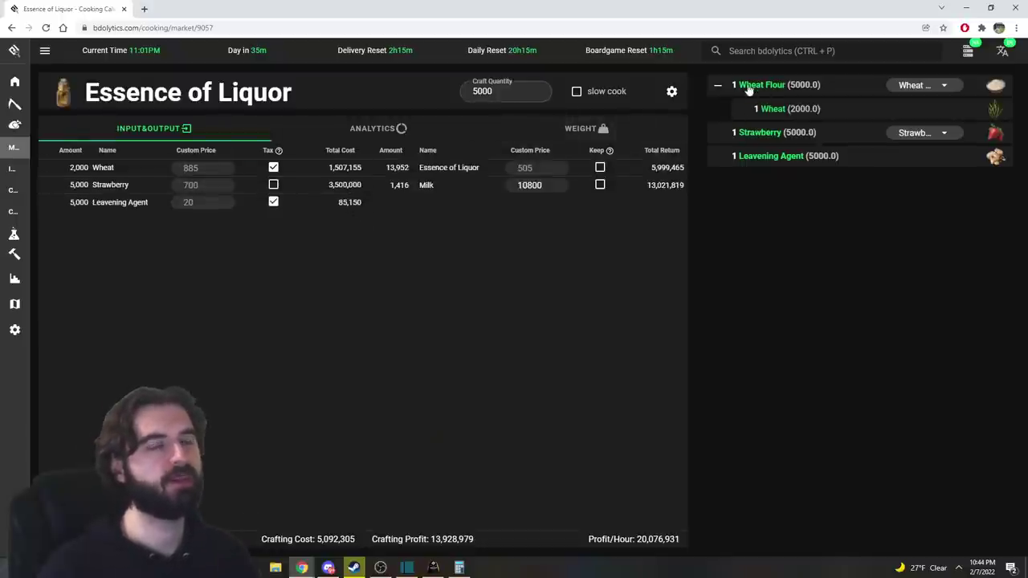
Step: Calculate Essence of Liquor with Wheat Flour instead of its Wheat breakdown, and compare the profit with and without slow cook
click(717, 85)
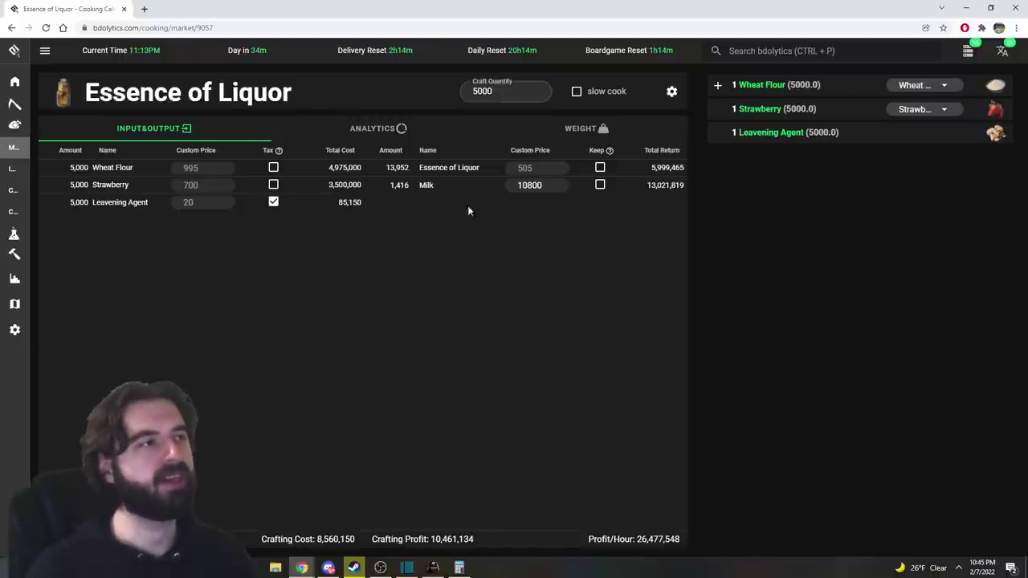
click(577, 92)
click(577, 92)
click(577, 93)
click(577, 93)
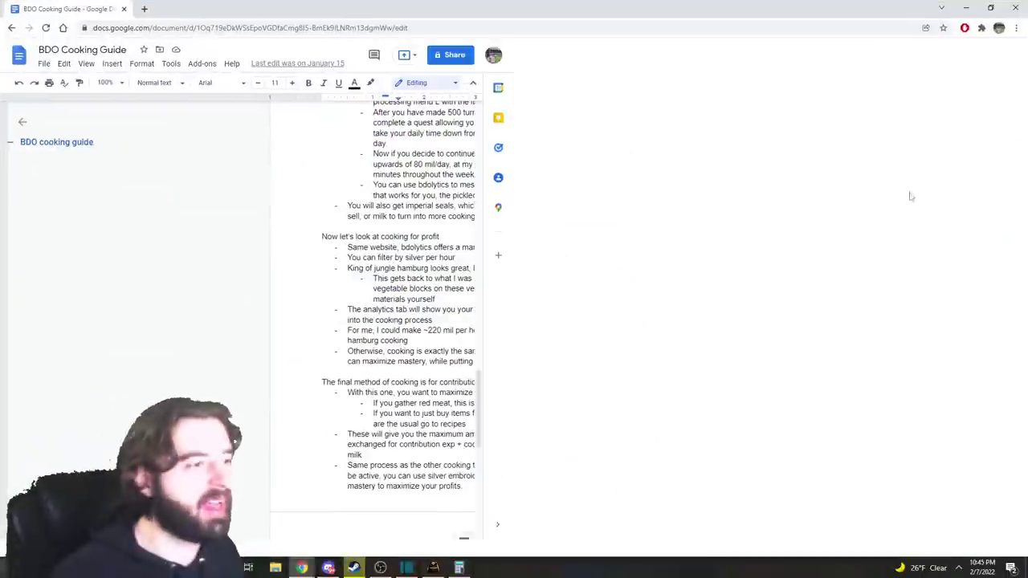
drag(353, 272, 619, 273)
drag(525, 261, 493, 276)
drag(395, 262, 345, 262)
drag(479, 251, 461, 271)
click(510, 274)
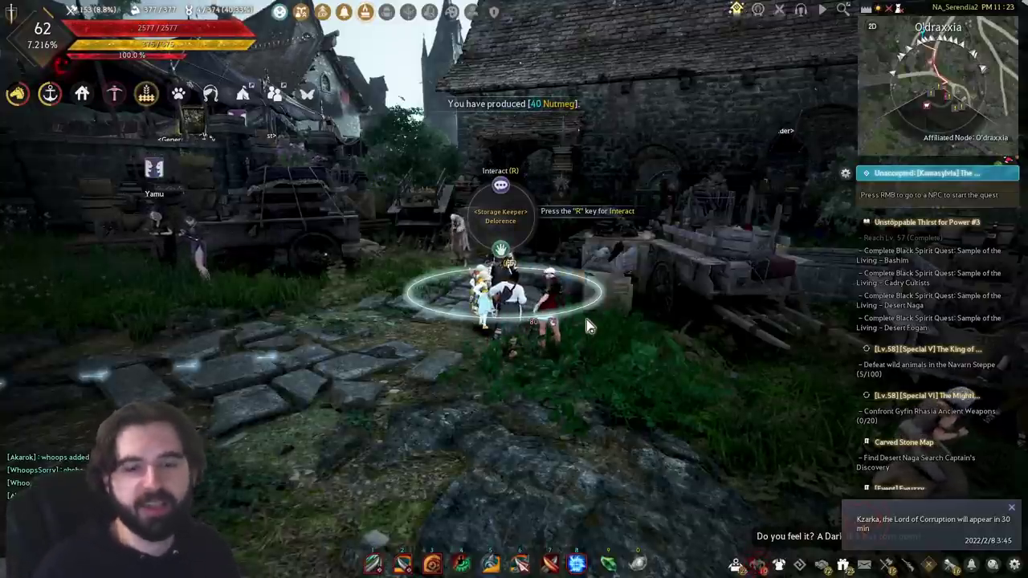
Step: Switch to Discord, look through the EvilDoUsHarm server's Black Desert general channel, and open the assign-roles channel
key(alt+Tab)
scroll(95, 208, down, 3)
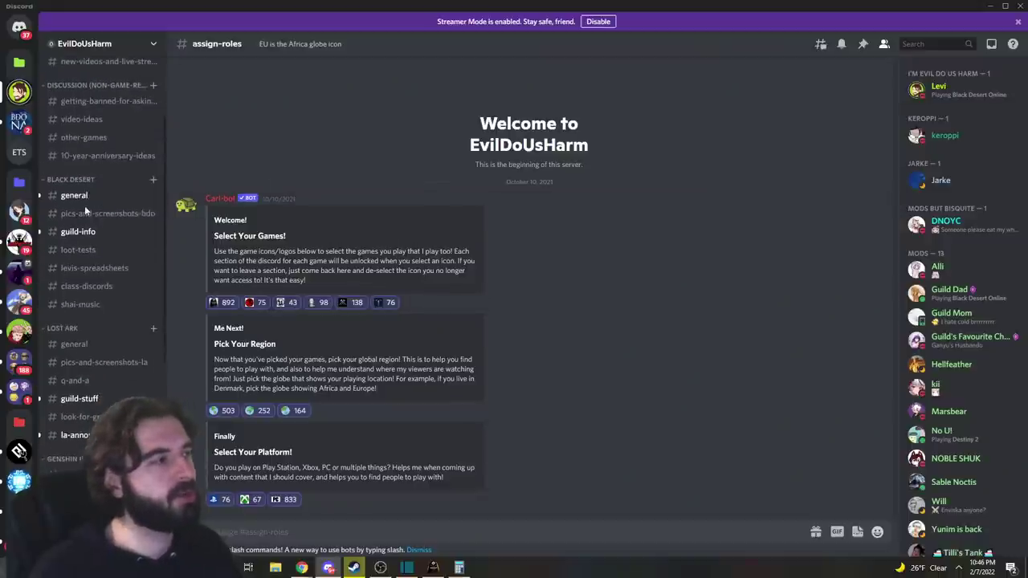
click(75, 196)
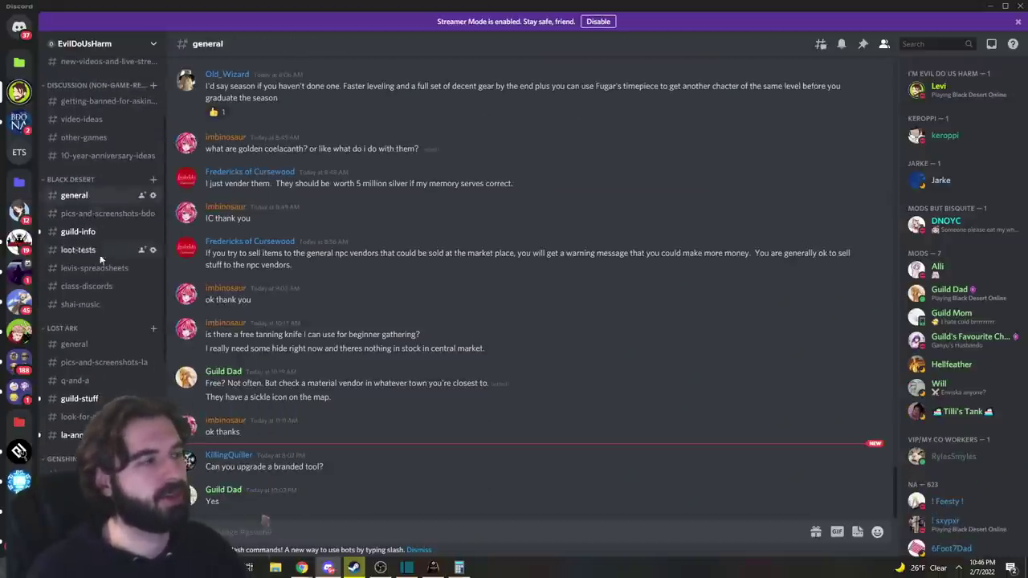
scroll(112, 263, down, 3)
scroll(129, 264, up, 5)
scroll(315, 297, up, 5)
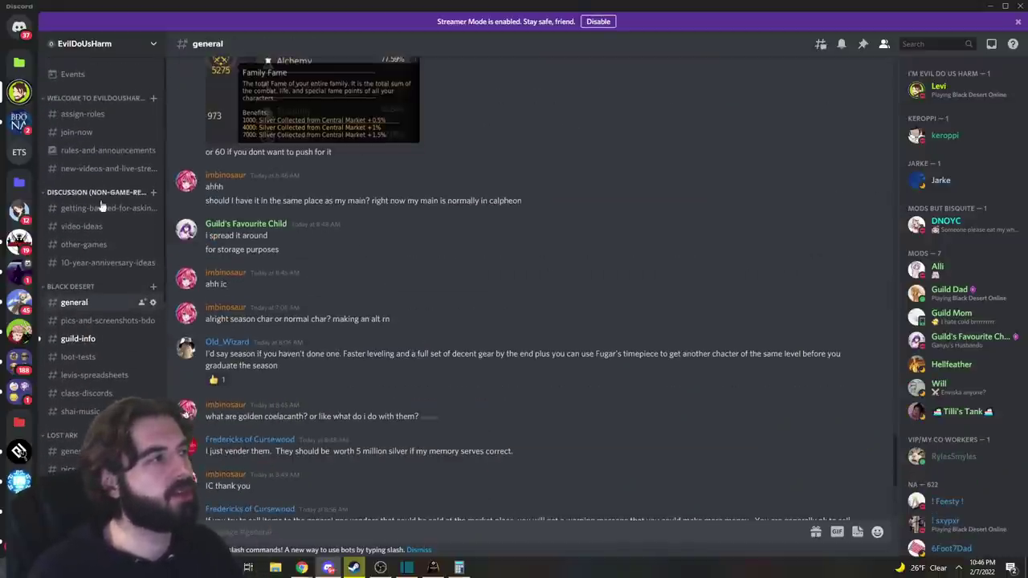
click(90, 114)
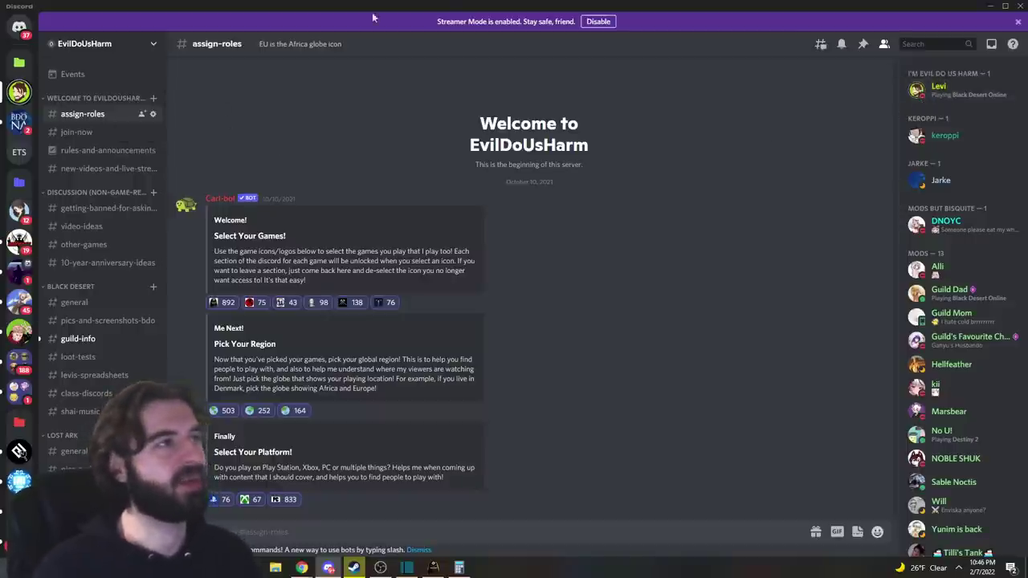
Step: Return to Black Desert, walk the character away from the storage keeper, and show the character close up from the front
key(alt+Tab)
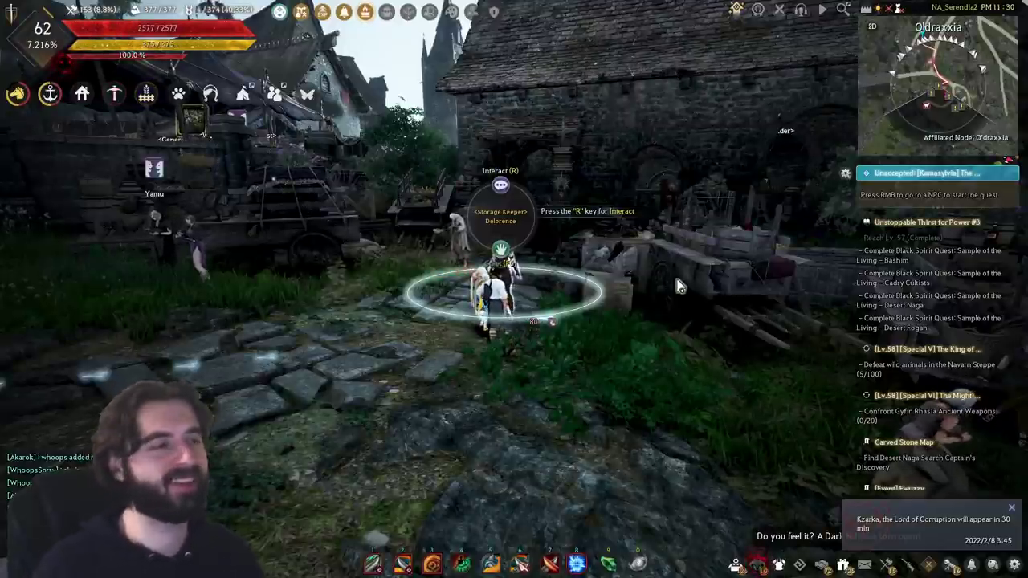
scroll(672, 275, up, 2)
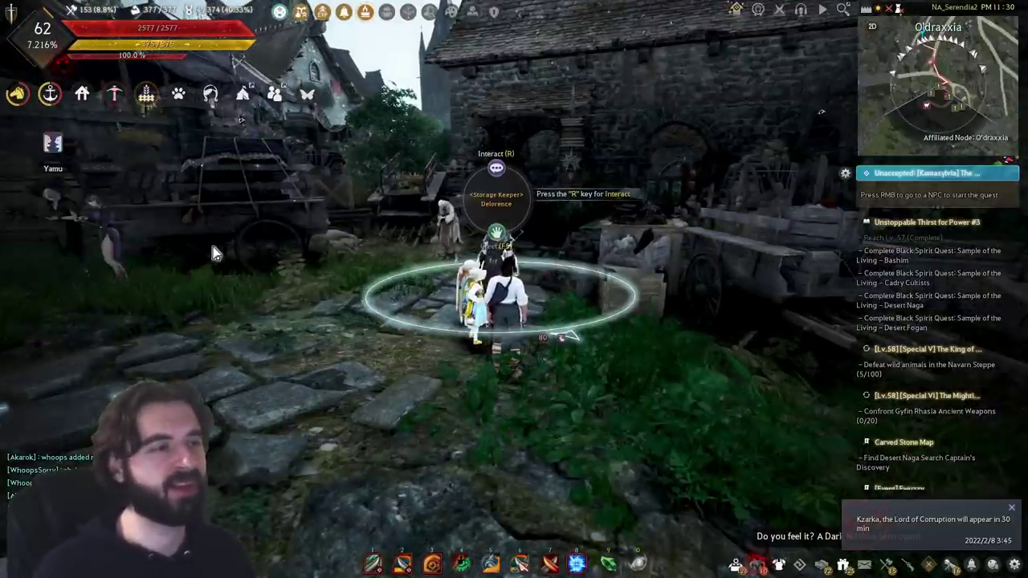
key(ctrl)
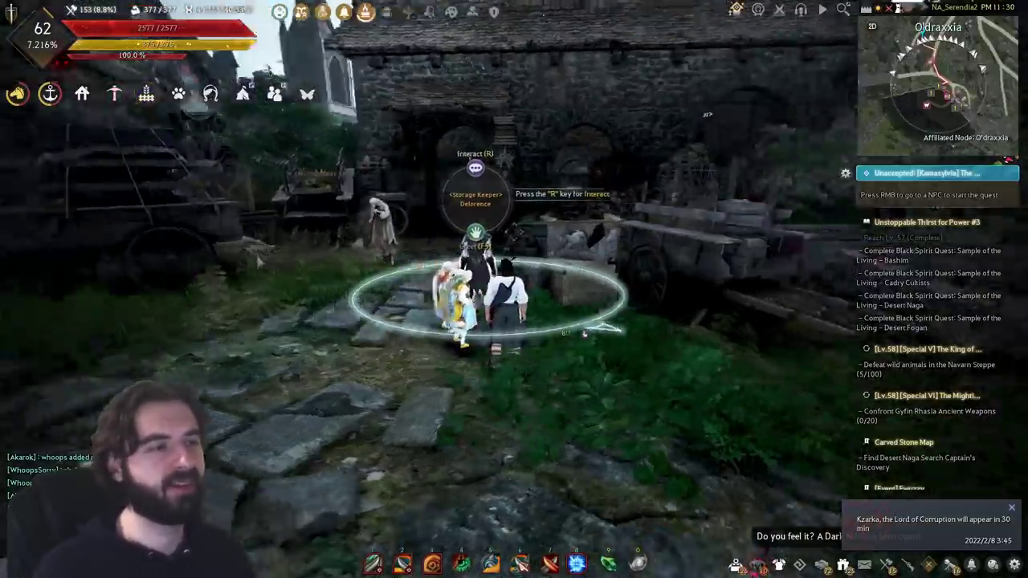
key(w)
key(w)
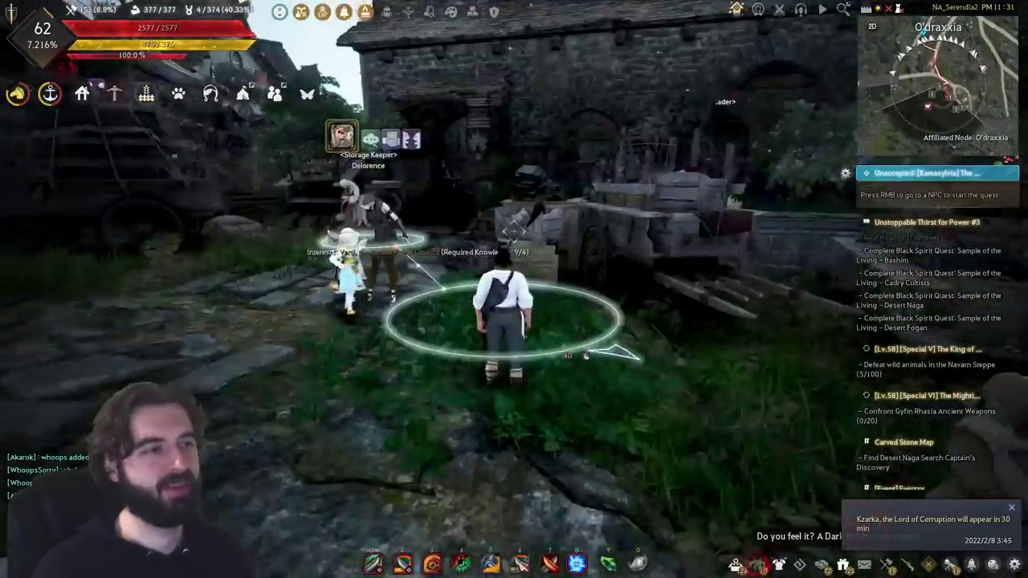
scroll(514, 232, up, 3)
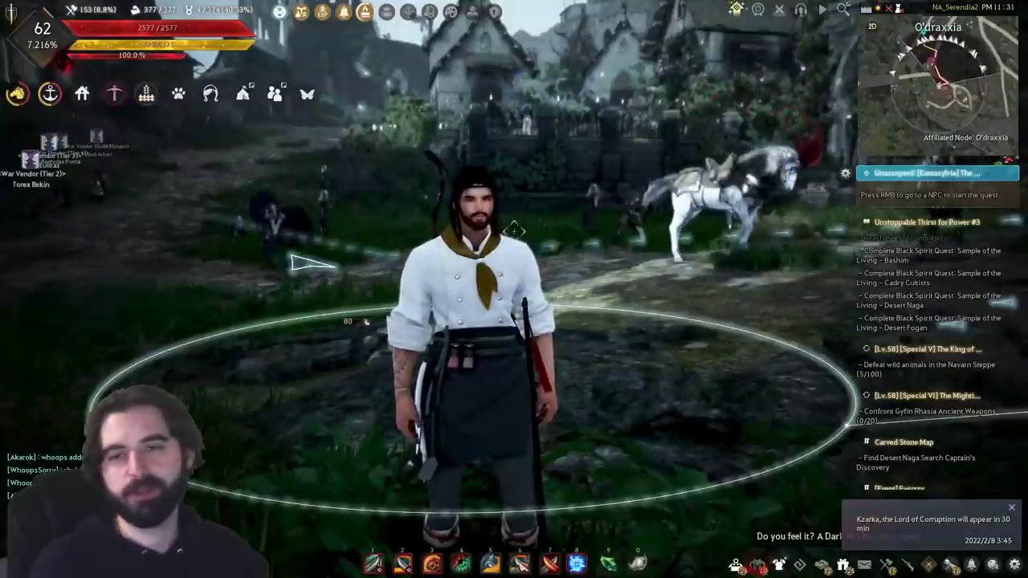